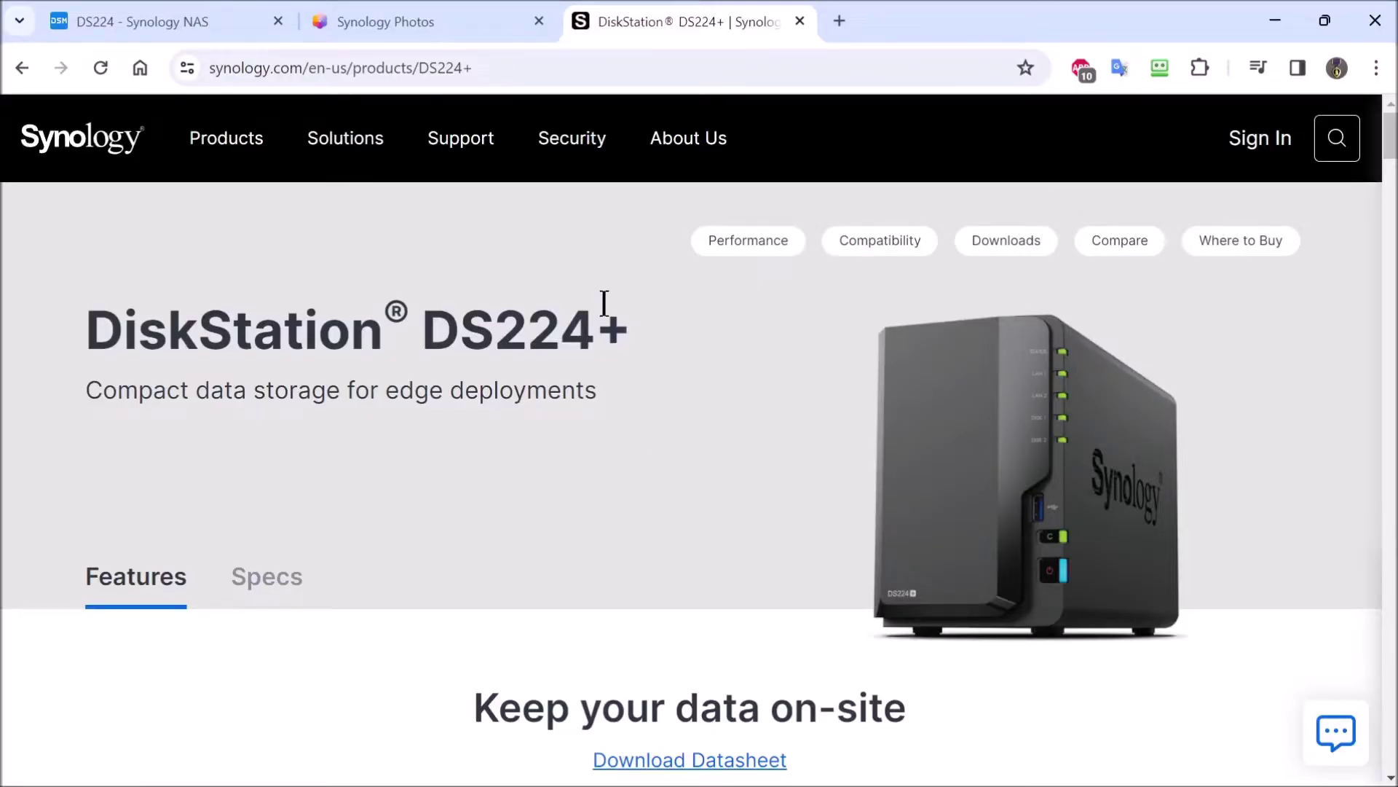
Step: Switch to the 'DS224 - Synology NAS' browser tab to show the DSM desktop
click(235, 19)
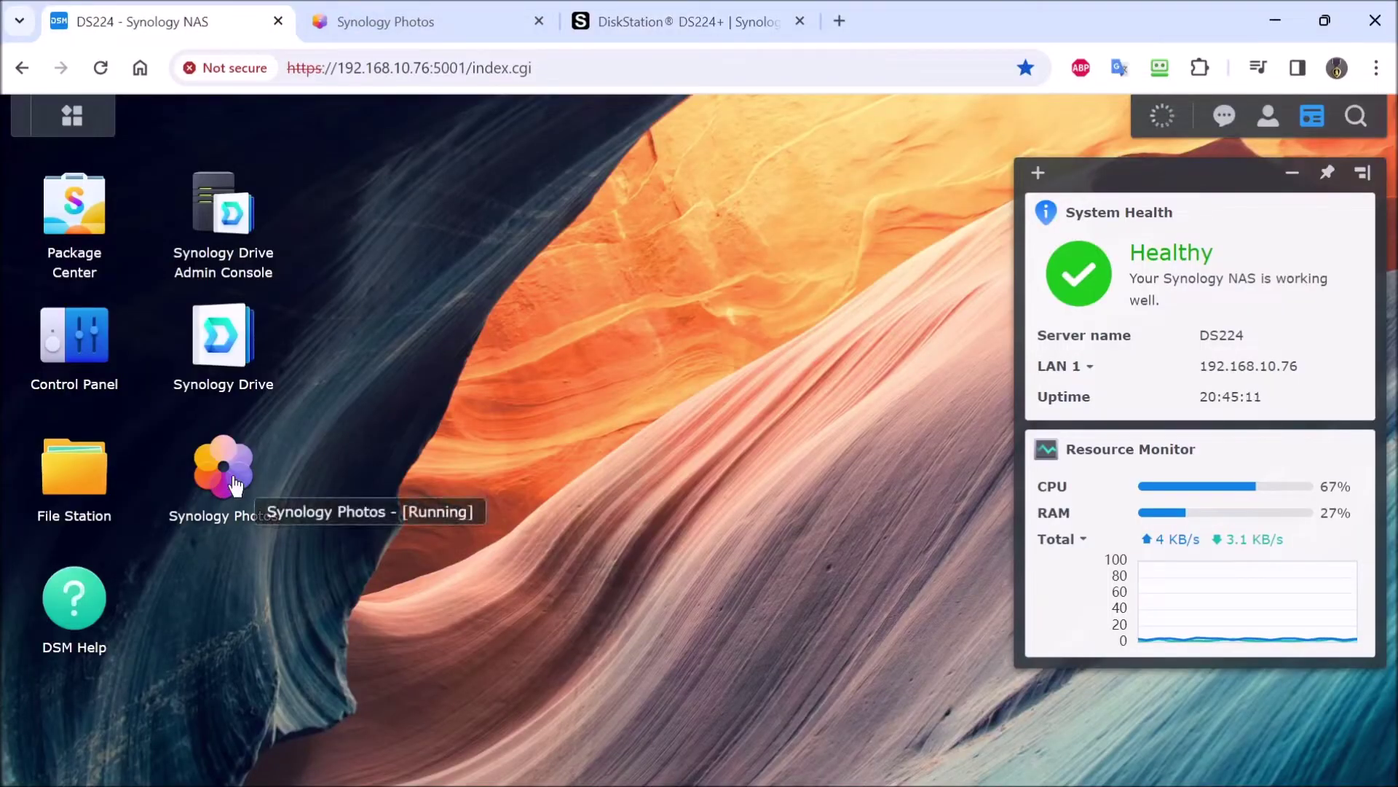
Step: Switch to the Synology Photos browser tab showing its Albums page
click(386, 21)
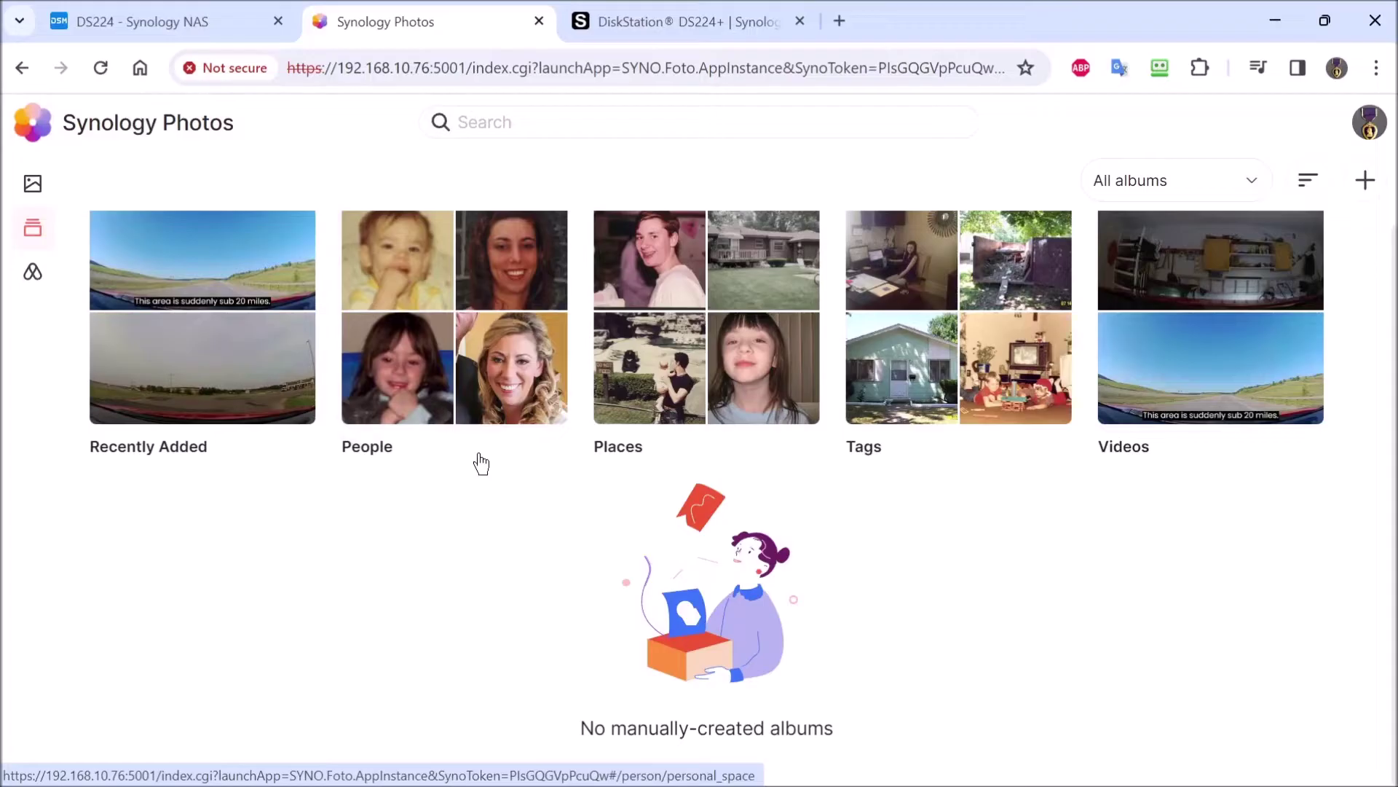
Step: Switch back to the DSM desktop tab with Ctrl+Shift+Tab
key(ctrl+shift+Tab)
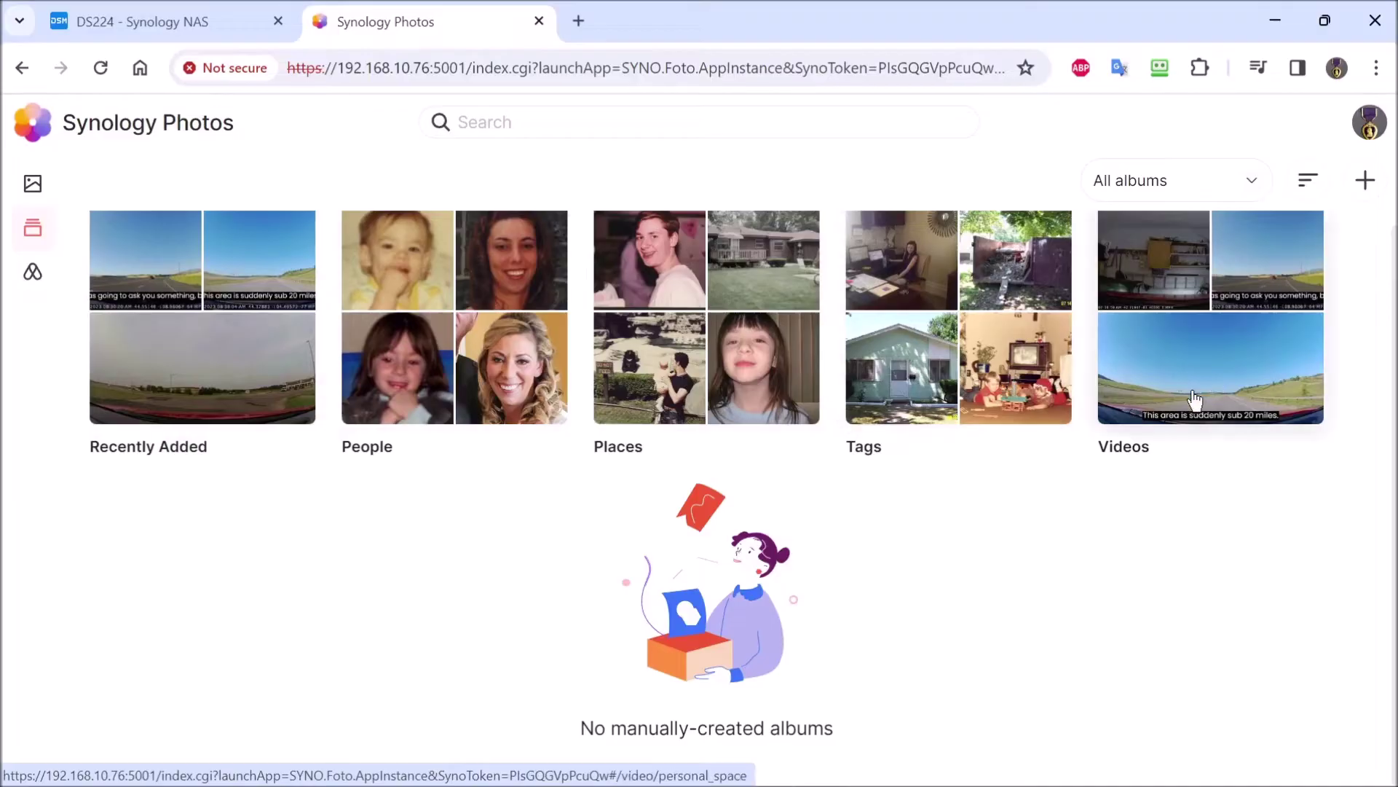
Step: Open the Places album and scroll through its locations from the United States to Guatemala
click(724, 364)
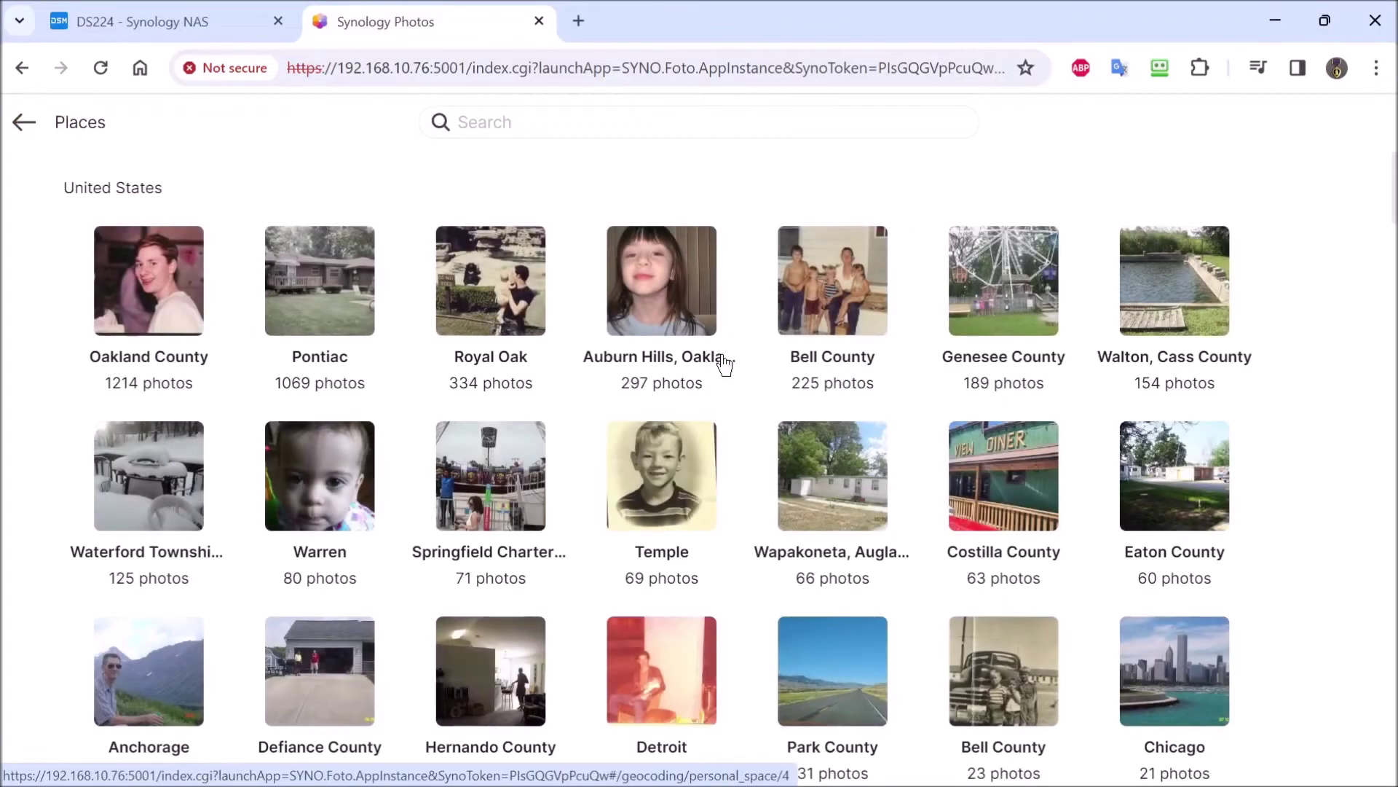
scroll(724, 364, down, 9)
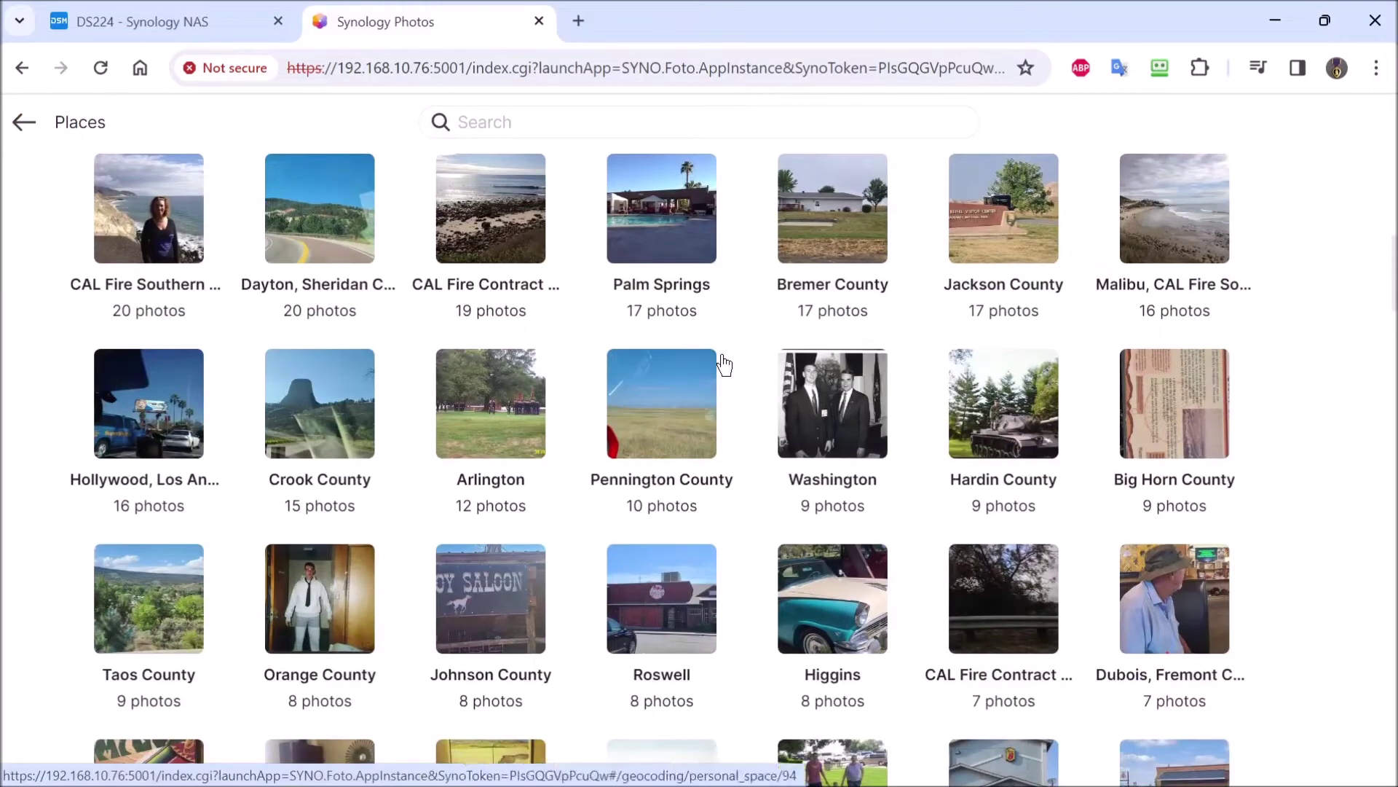
scroll(724, 364, down, 8)
scroll(723, 364, down, 10)
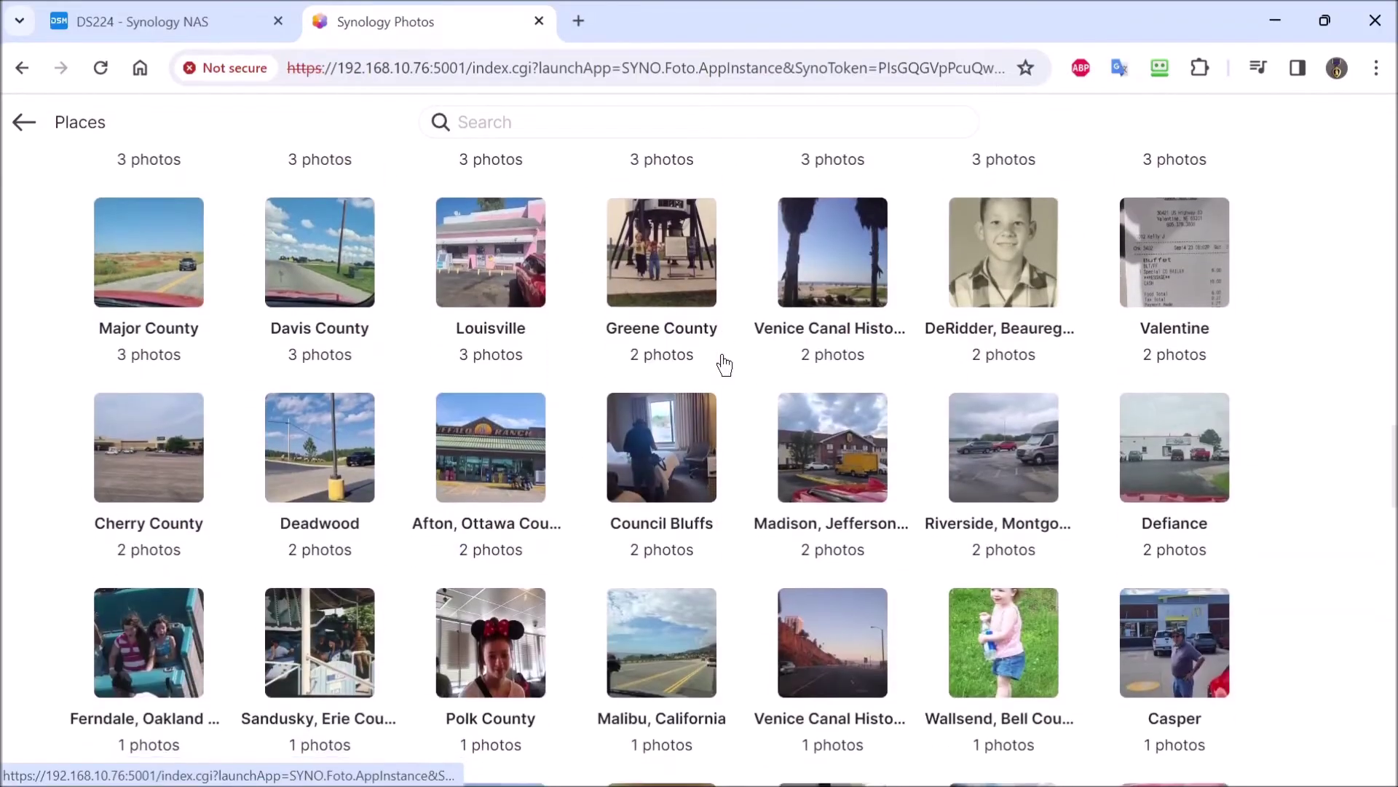
scroll(723, 364, down, 3)
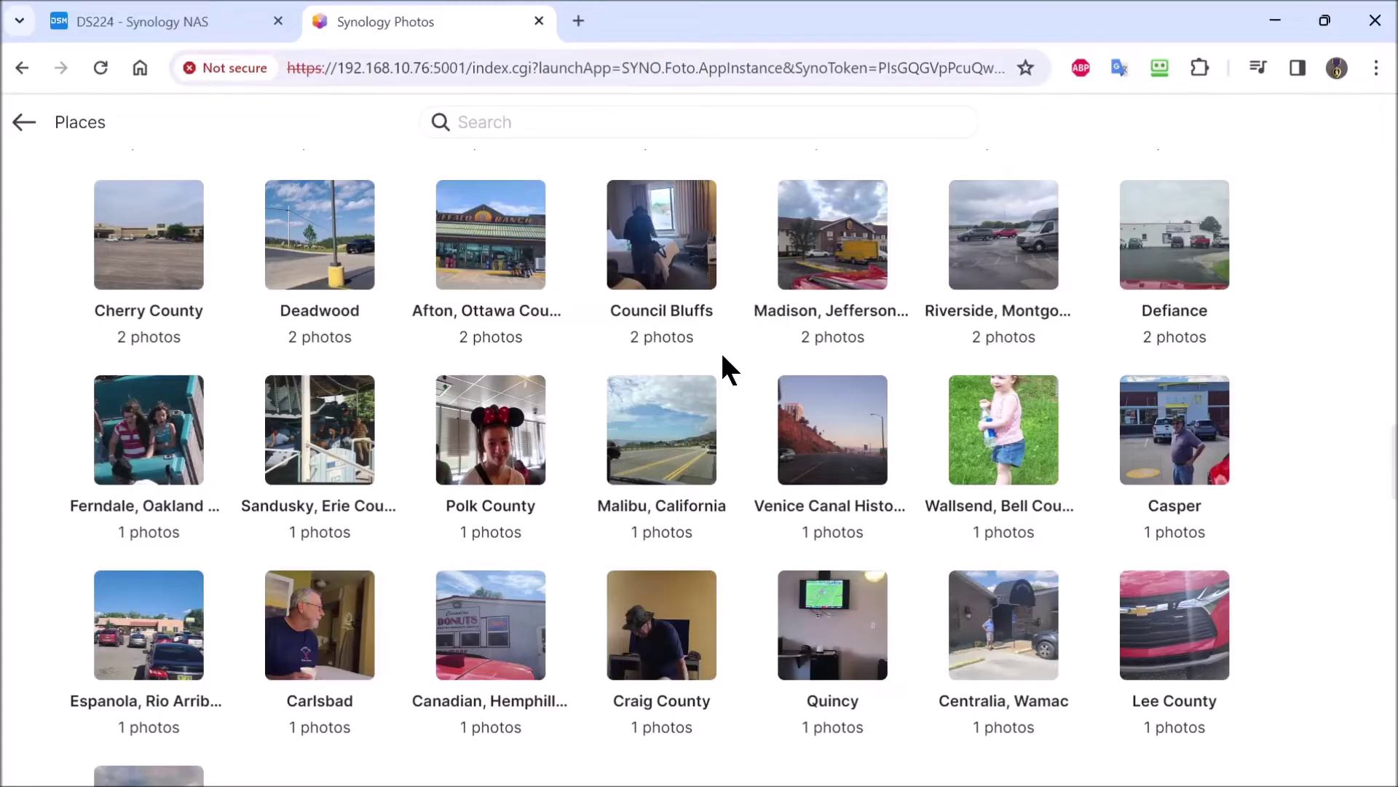
scroll(705, 347, down, 15)
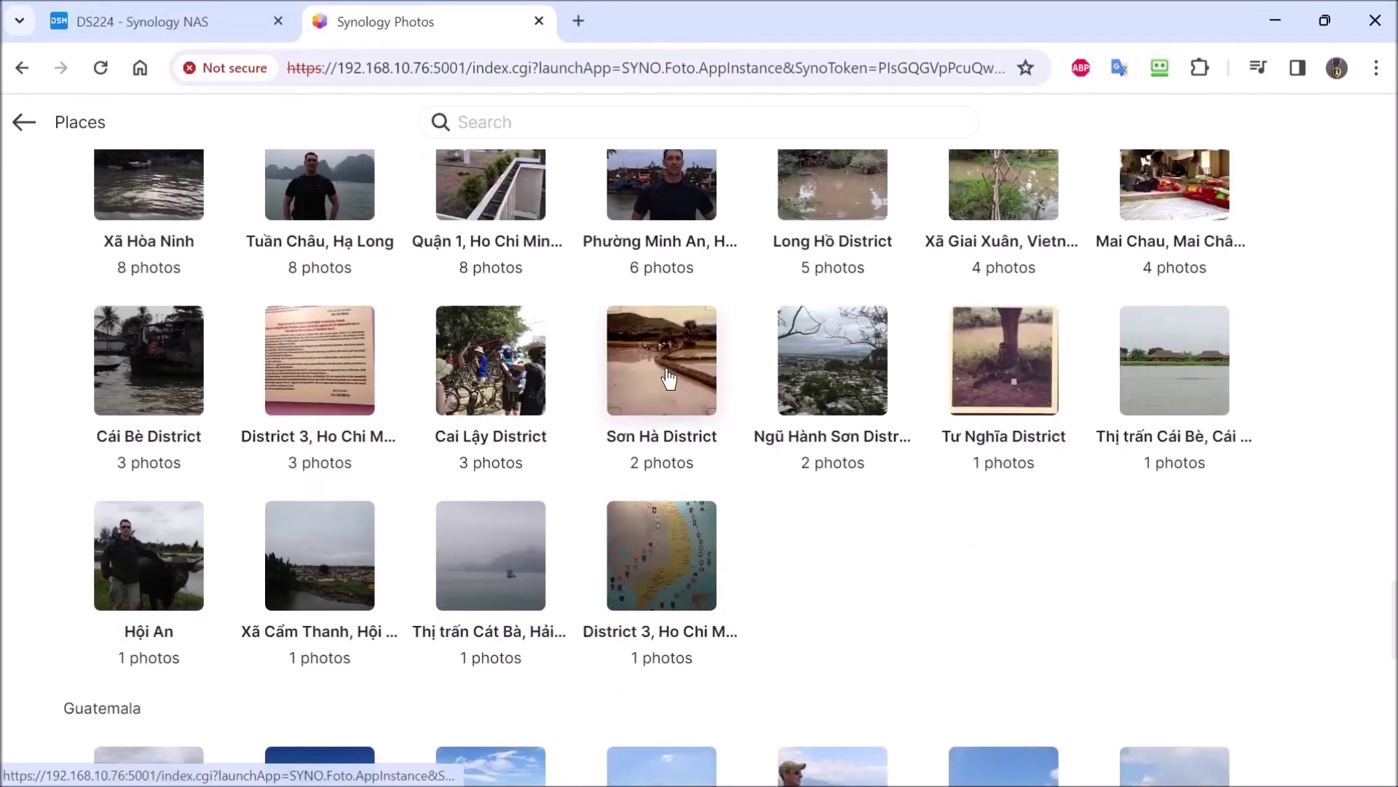
scroll(692, 393, down, 1)
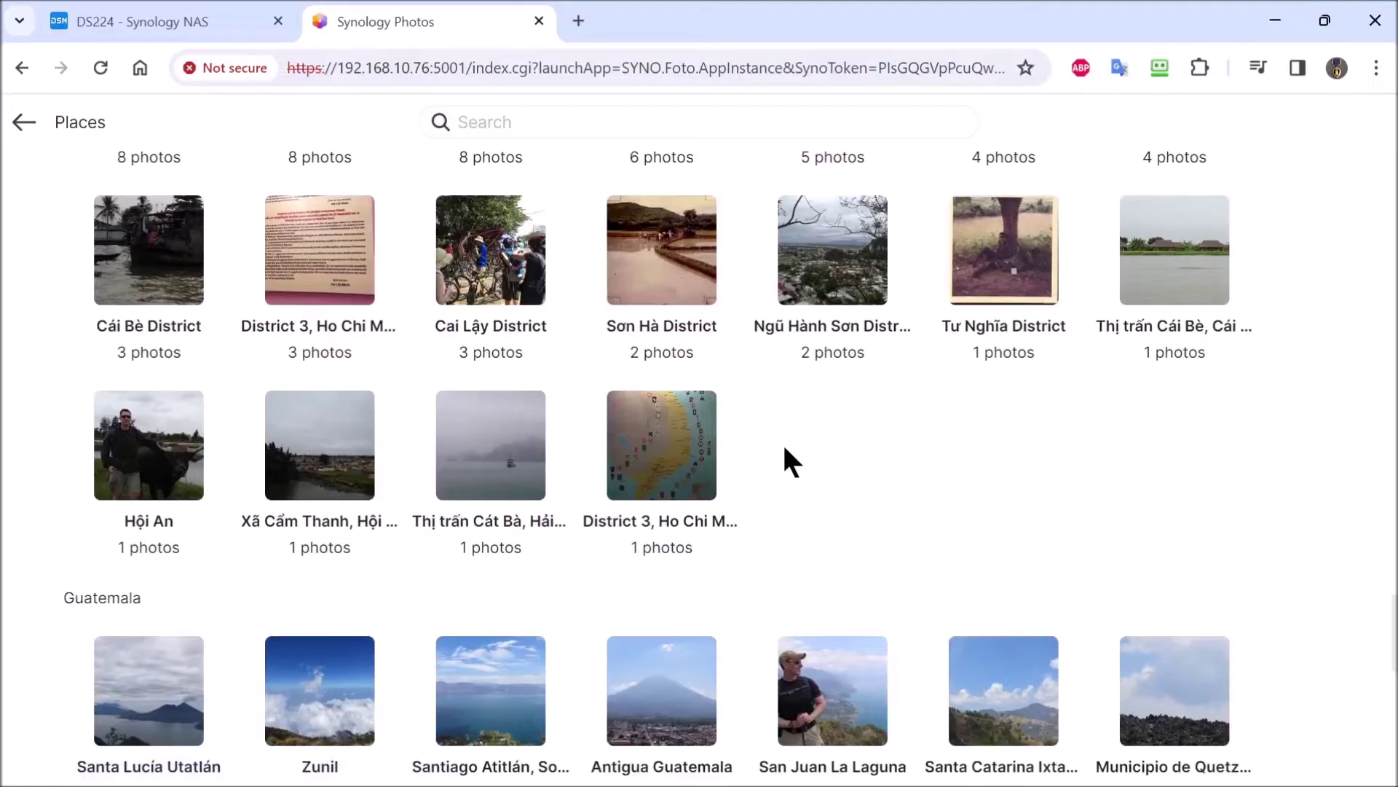
scroll(434, 260, up, 15)
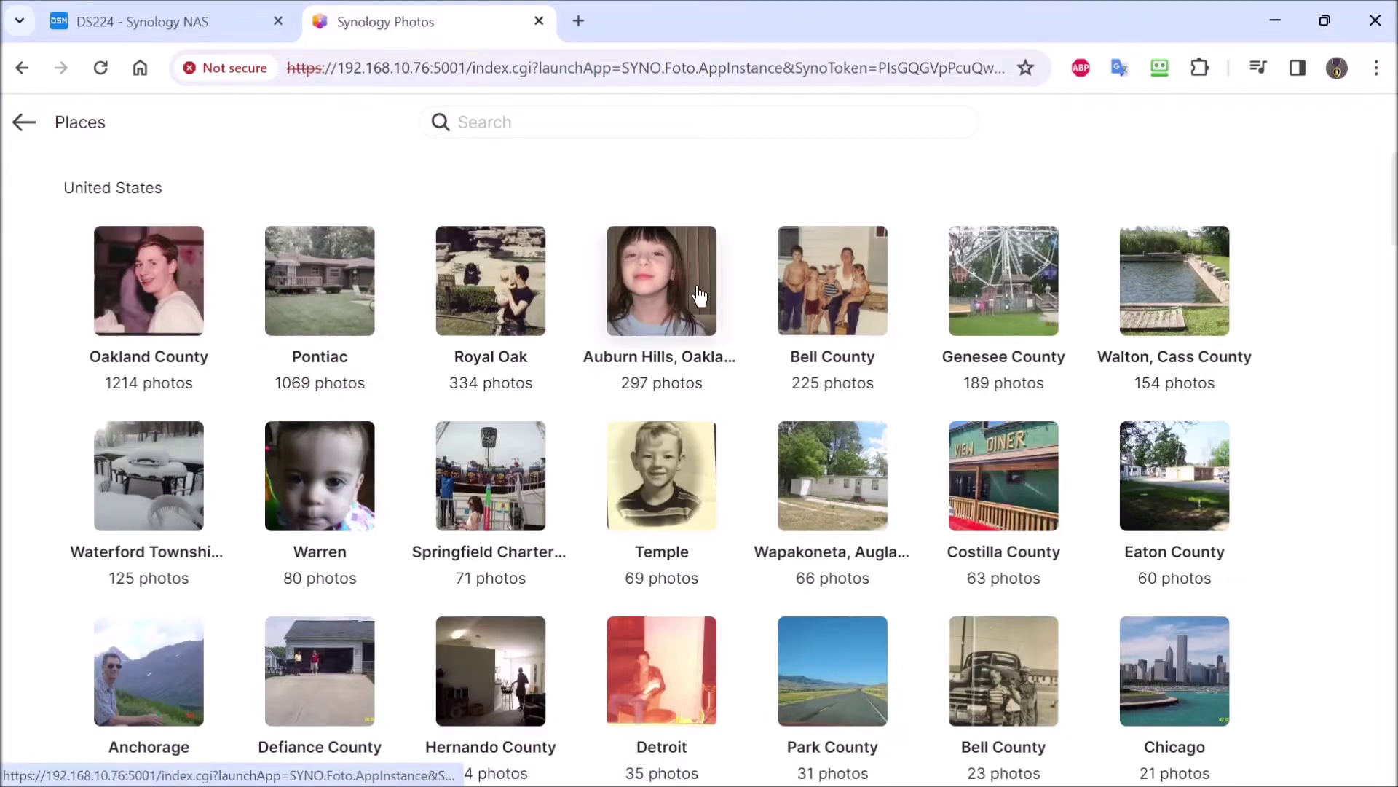
scroll(659, 318, down, 1)
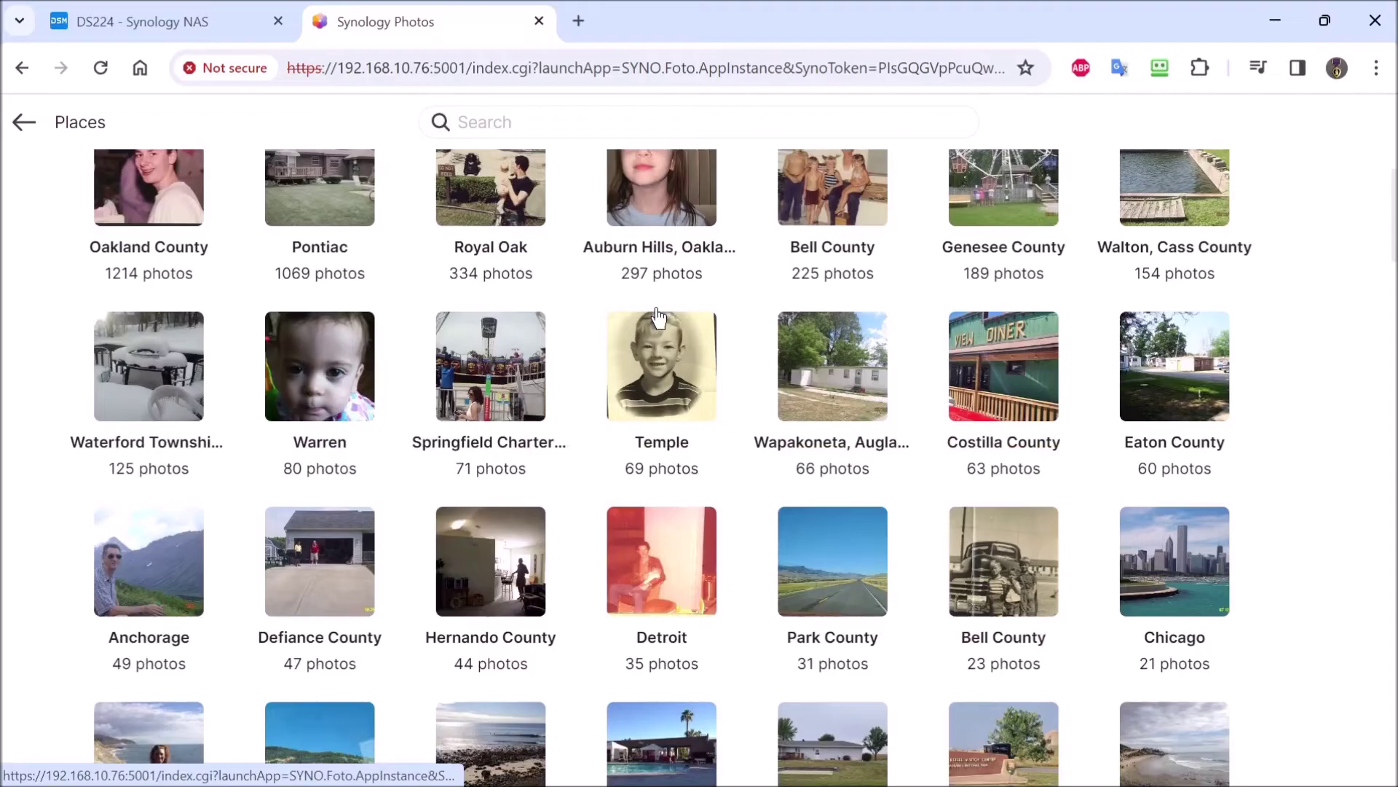
click(688, 397)
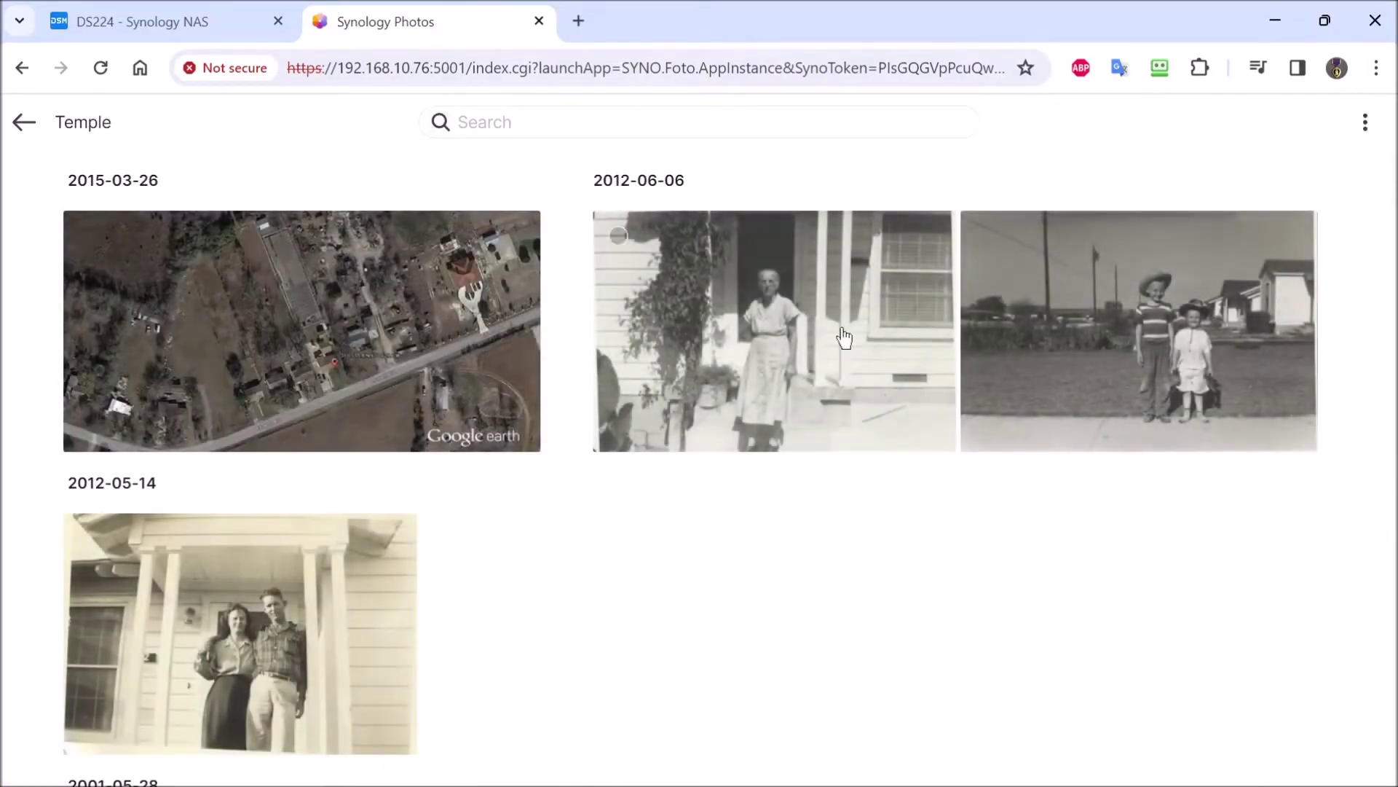
scroll(833, 338, down, 10)
scroll(832, 326, down, 2)
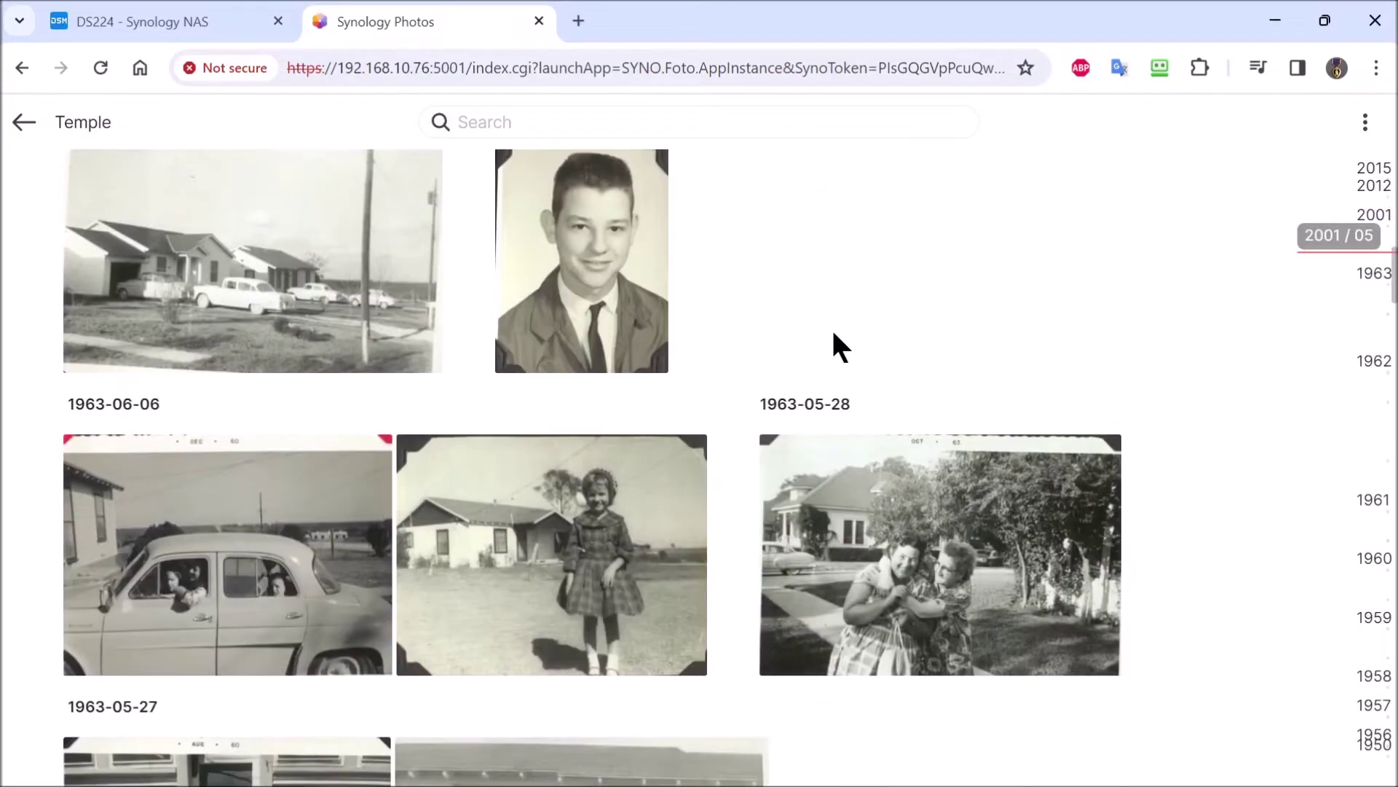
scroll(758, 322, up, 1)
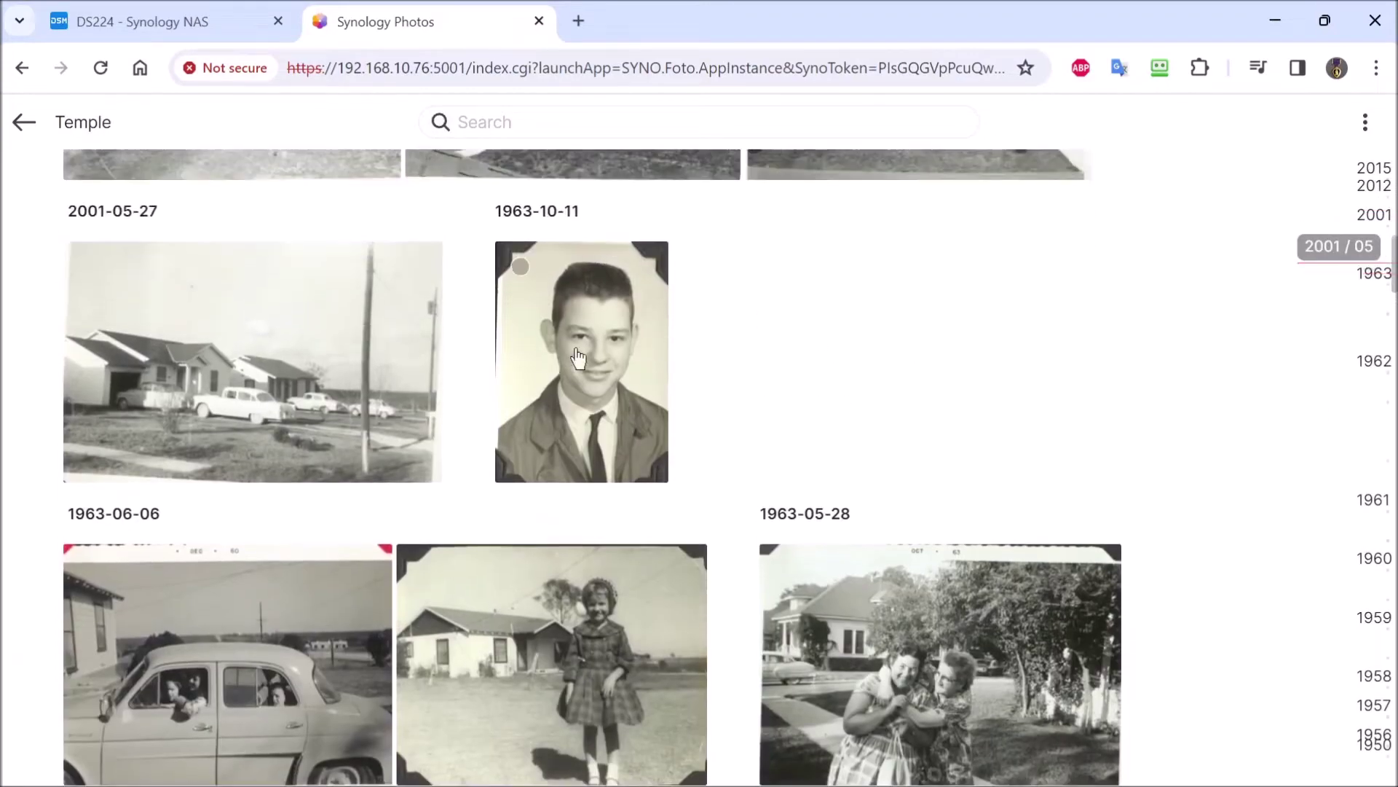
scroll(811, 353, down, 6)
scroll(838, 367, down, 10)
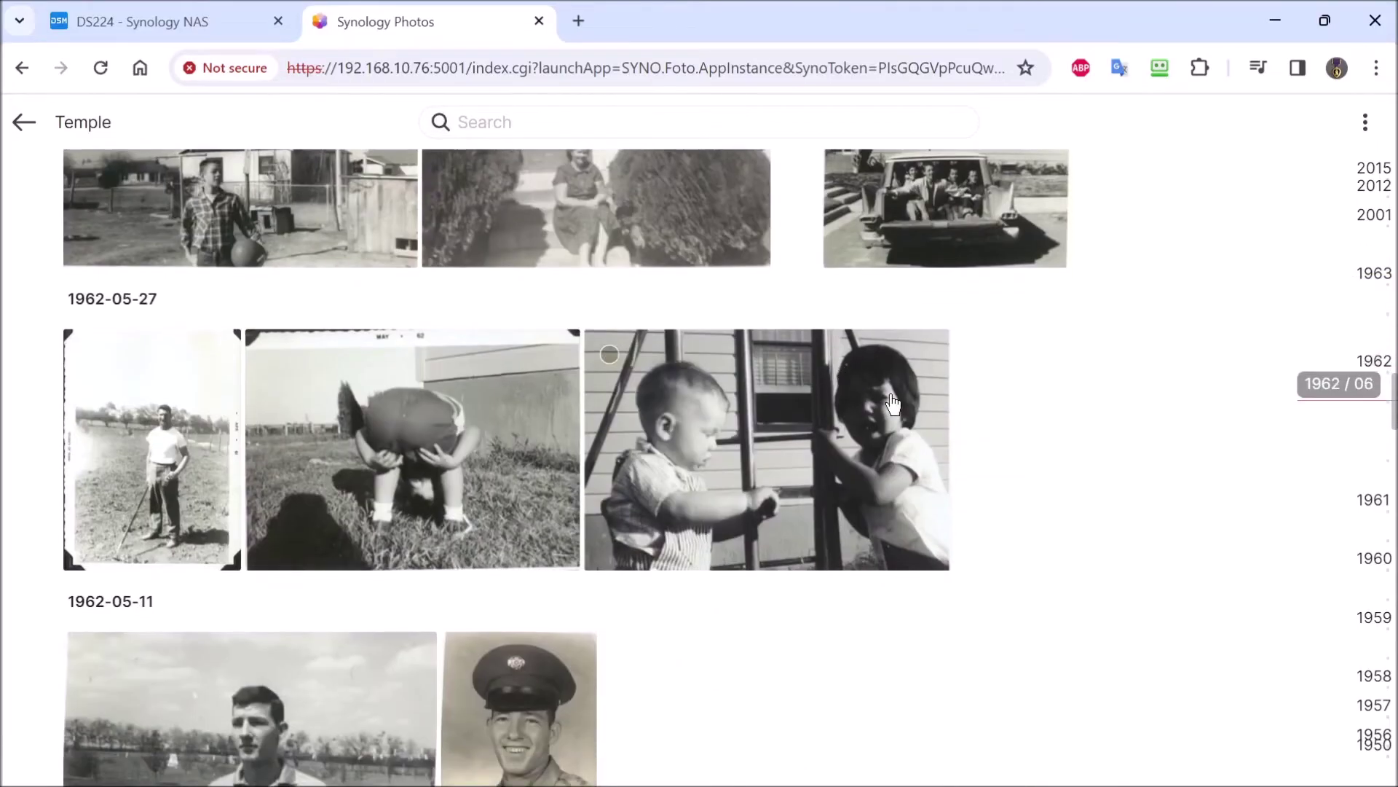
scroll(896, 396, down, 8)
scroll(945, 421, down, 10)
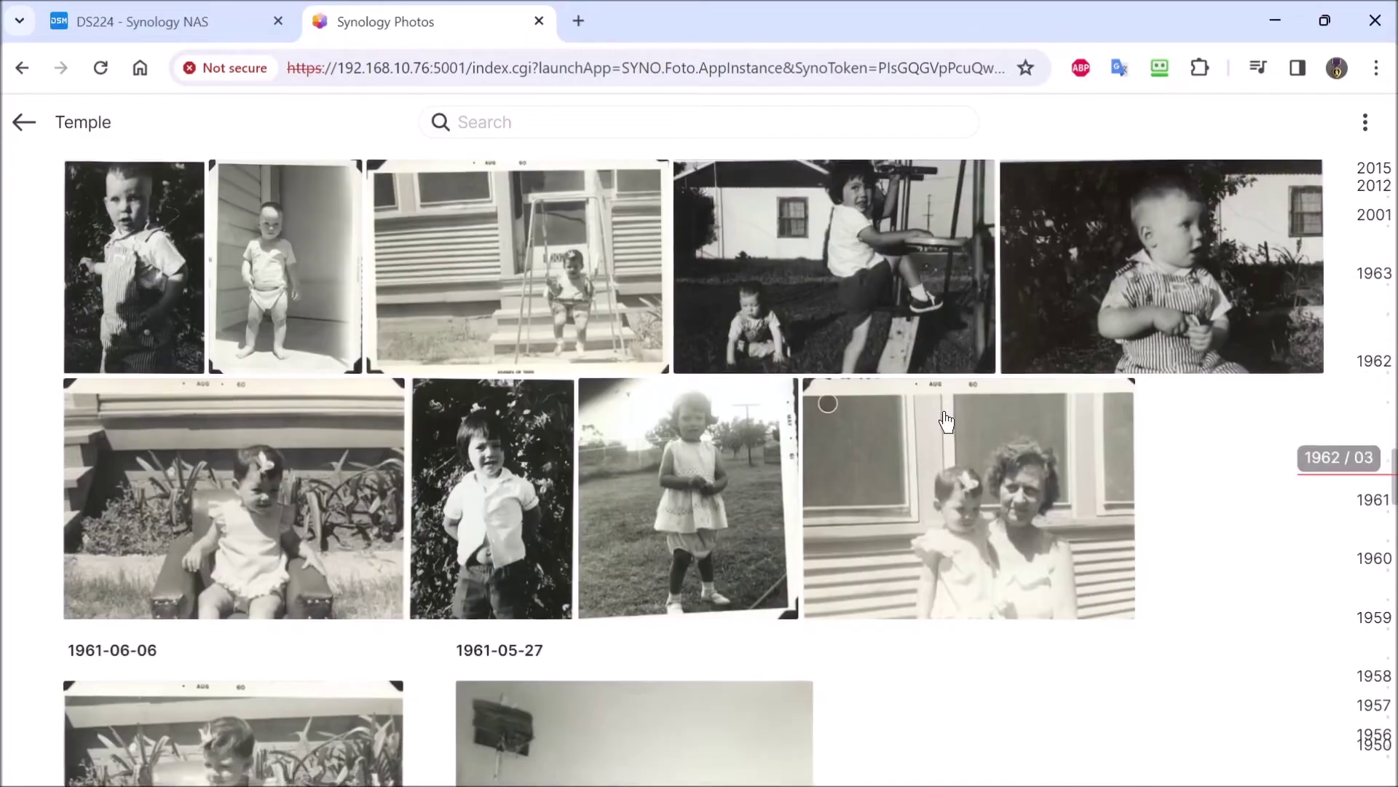
scroll(947, 422, down, 8)
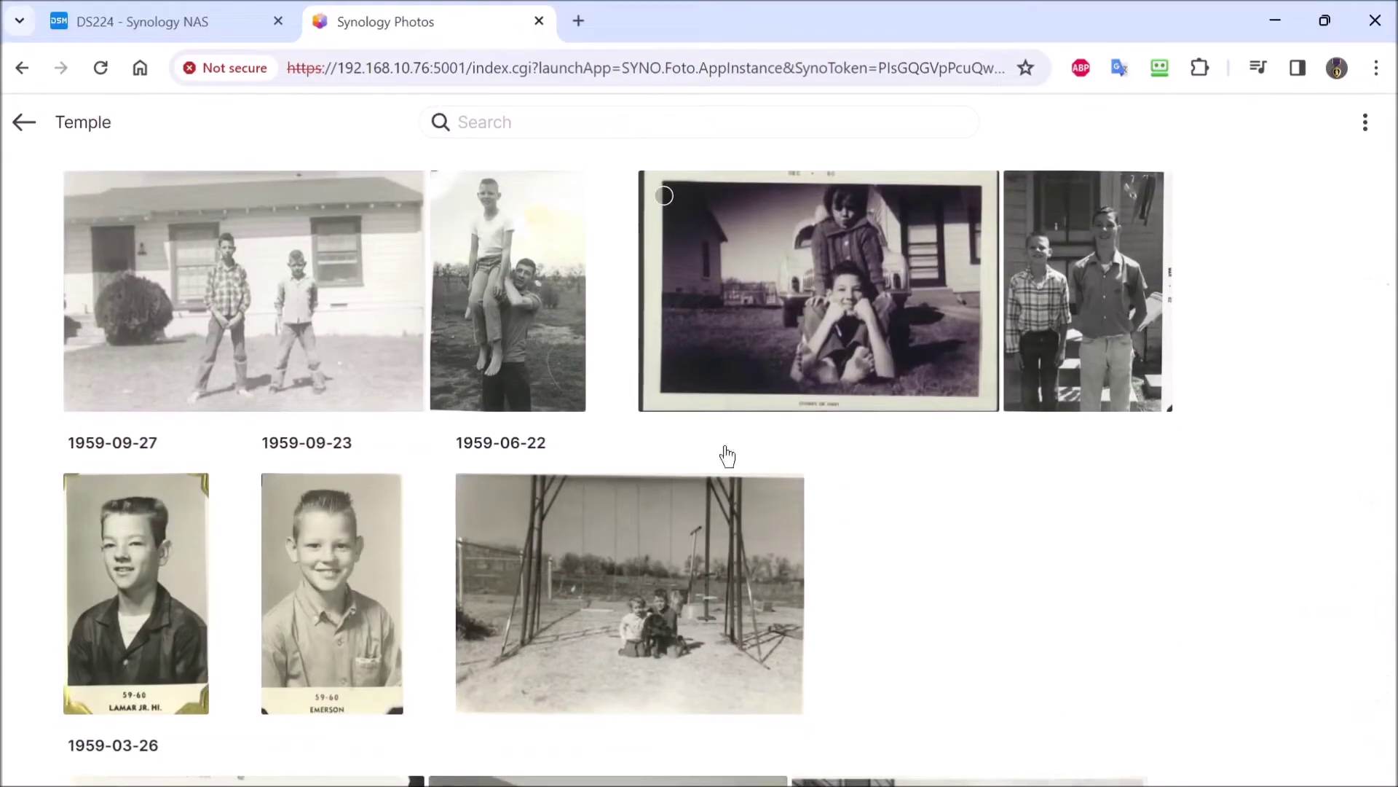
click(288, 498)
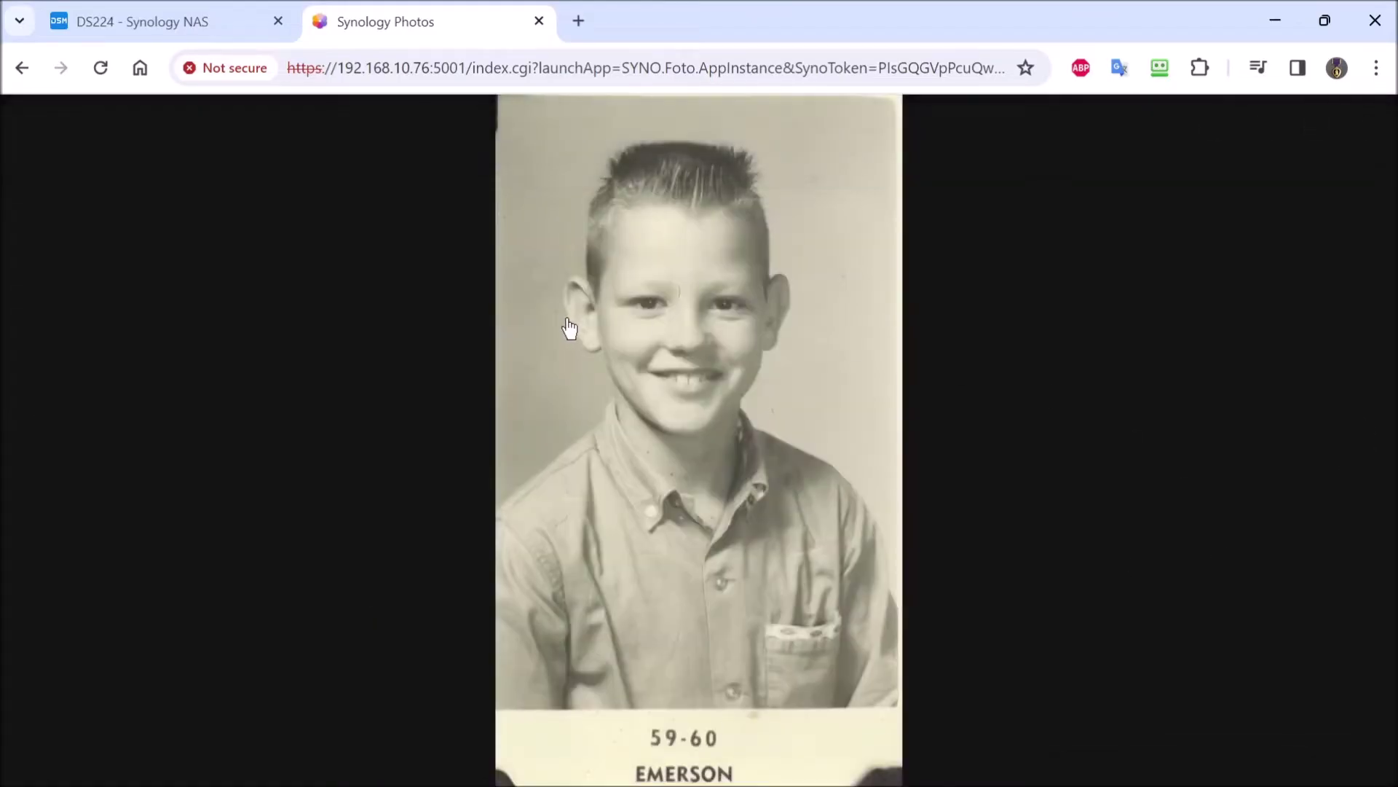
key(Escape)
Step: Scroll down the Places grid and open the Tư Nghĩa District location
scroll(535, 306, down, 10)
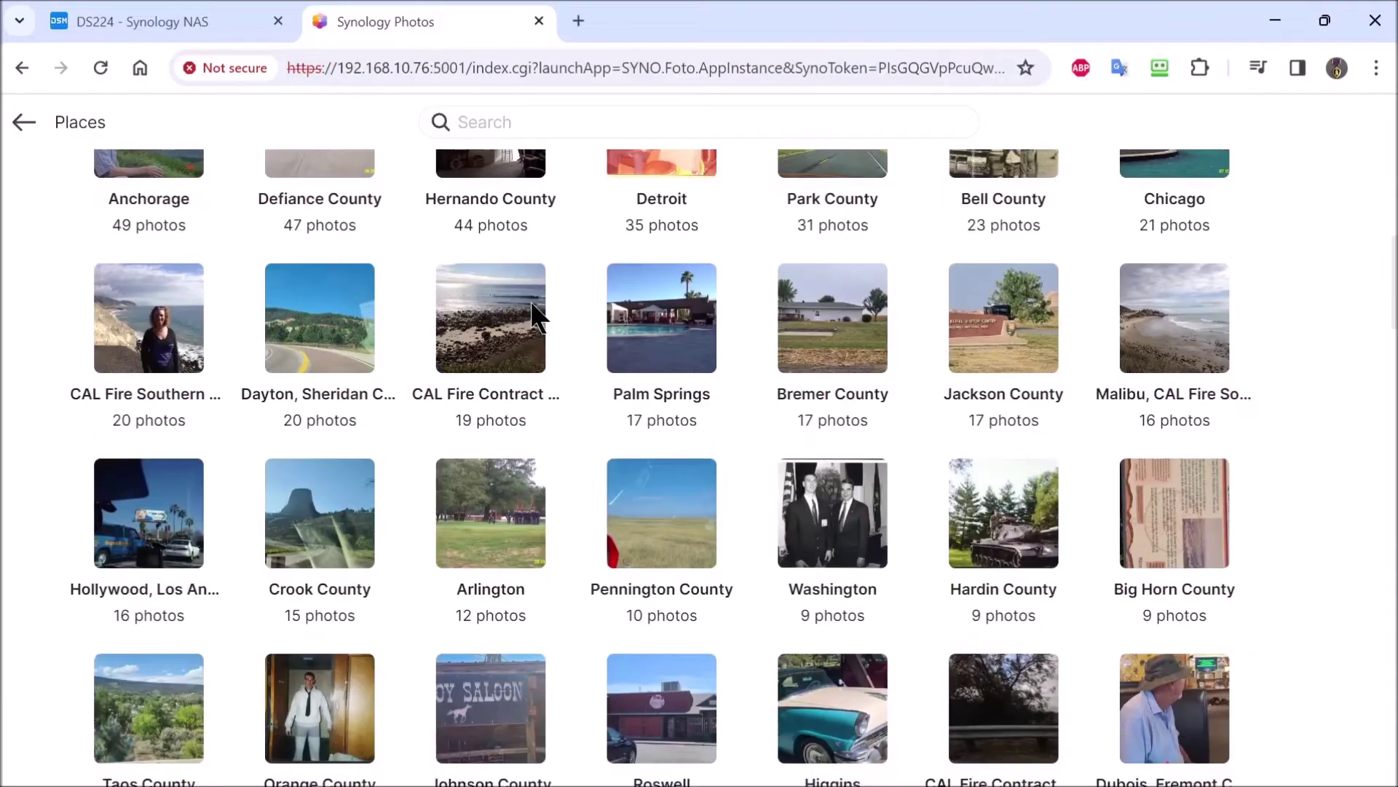
scroll(534, 311, down, 20)
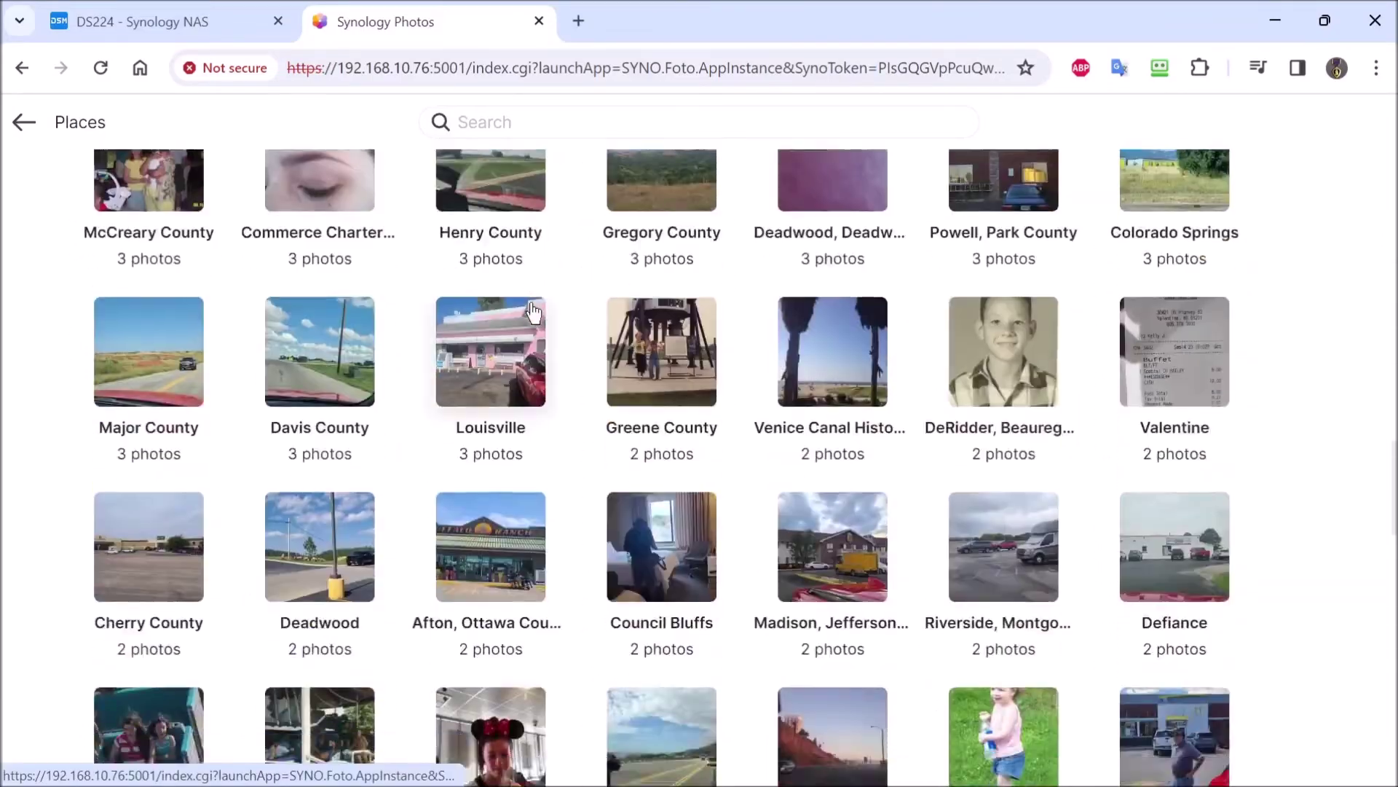
scroll(533, 312, down, 5)
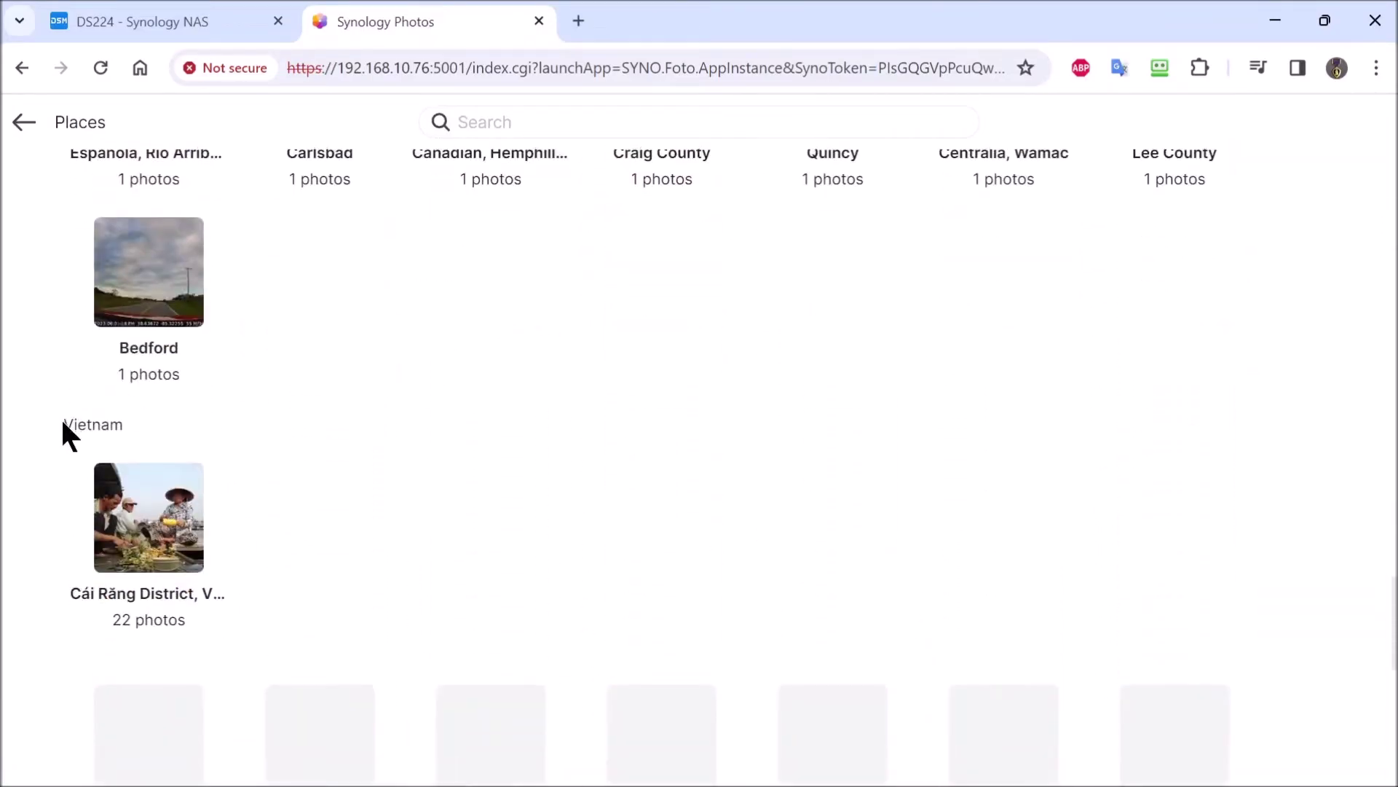
scroll(145, 495, down, 3)
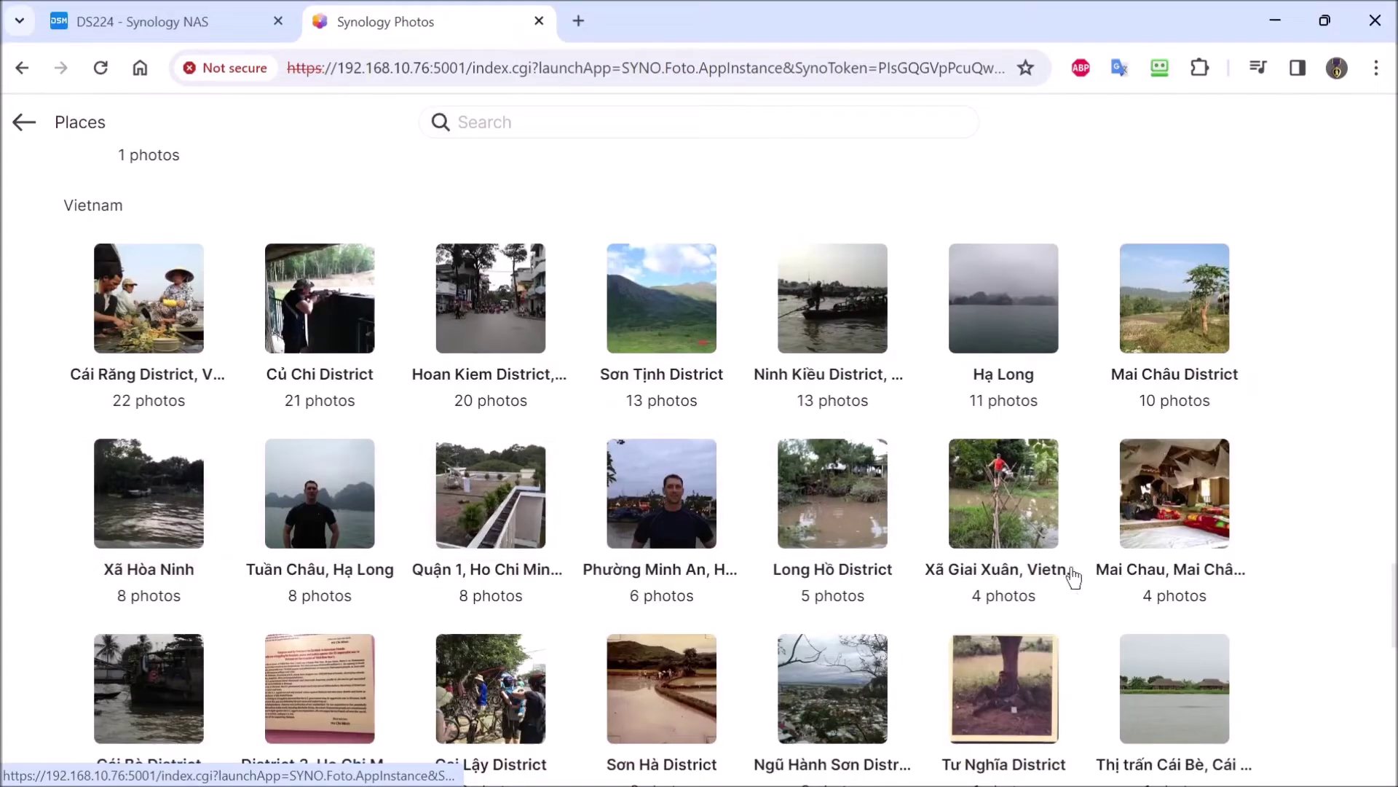
scroll(1098, 552, down, 3)
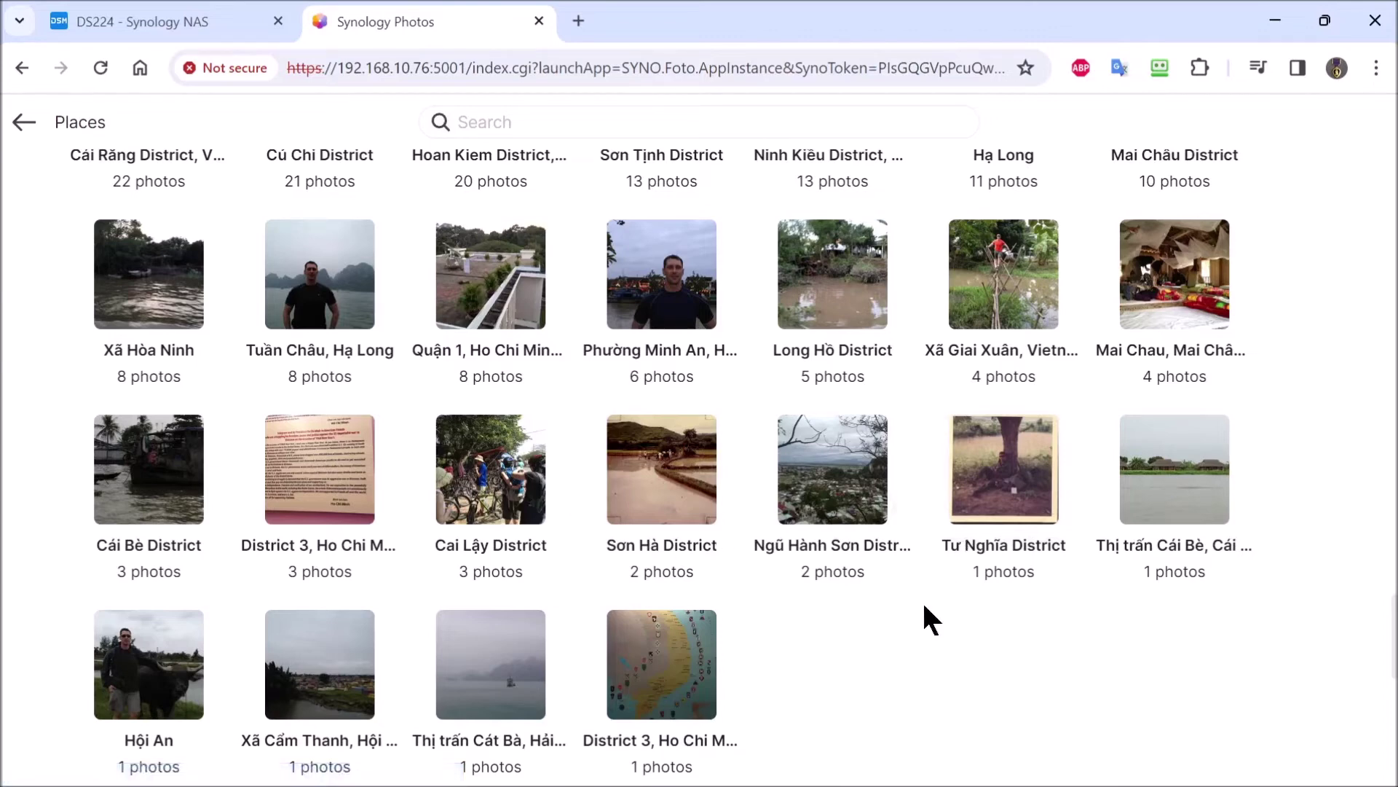
scroll(922, 605, down, 2)
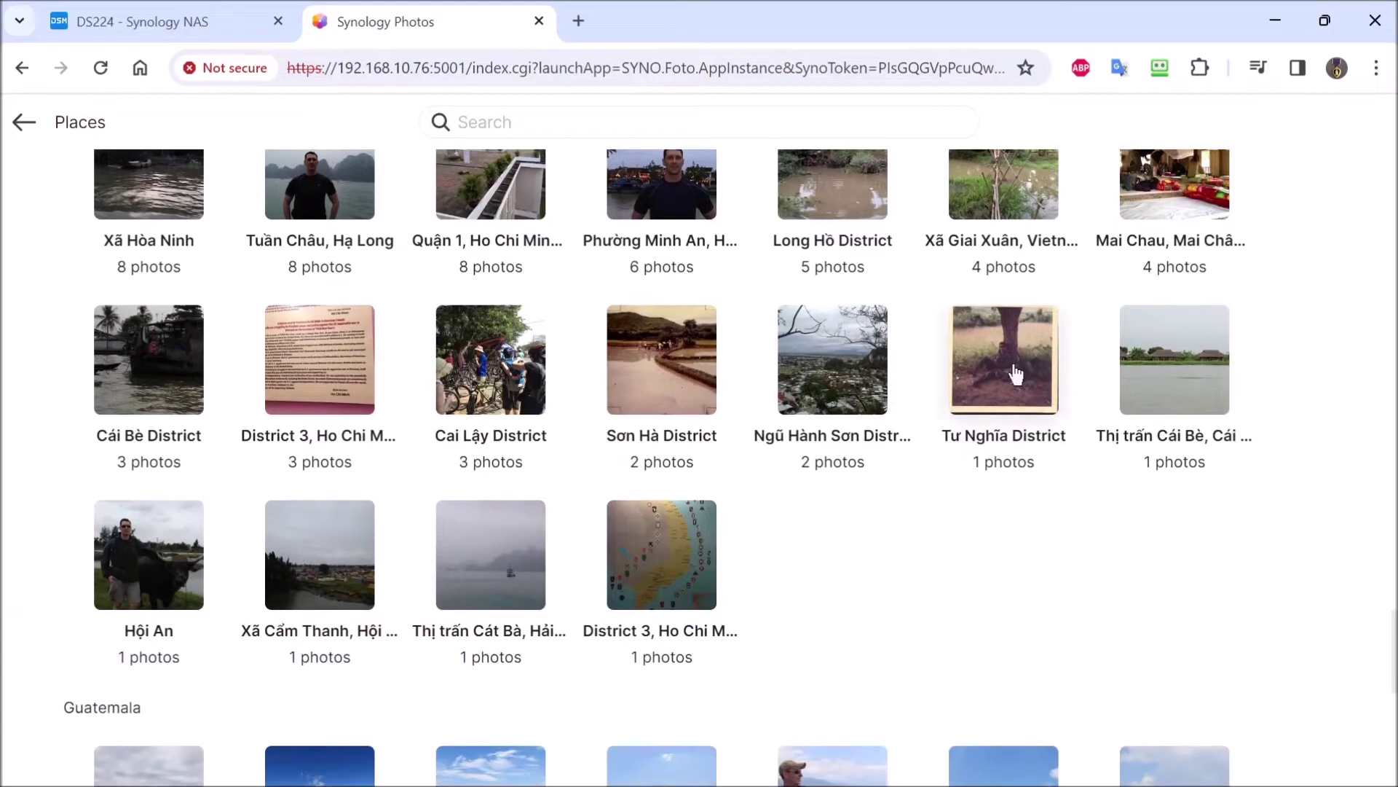
click(1011, 357)
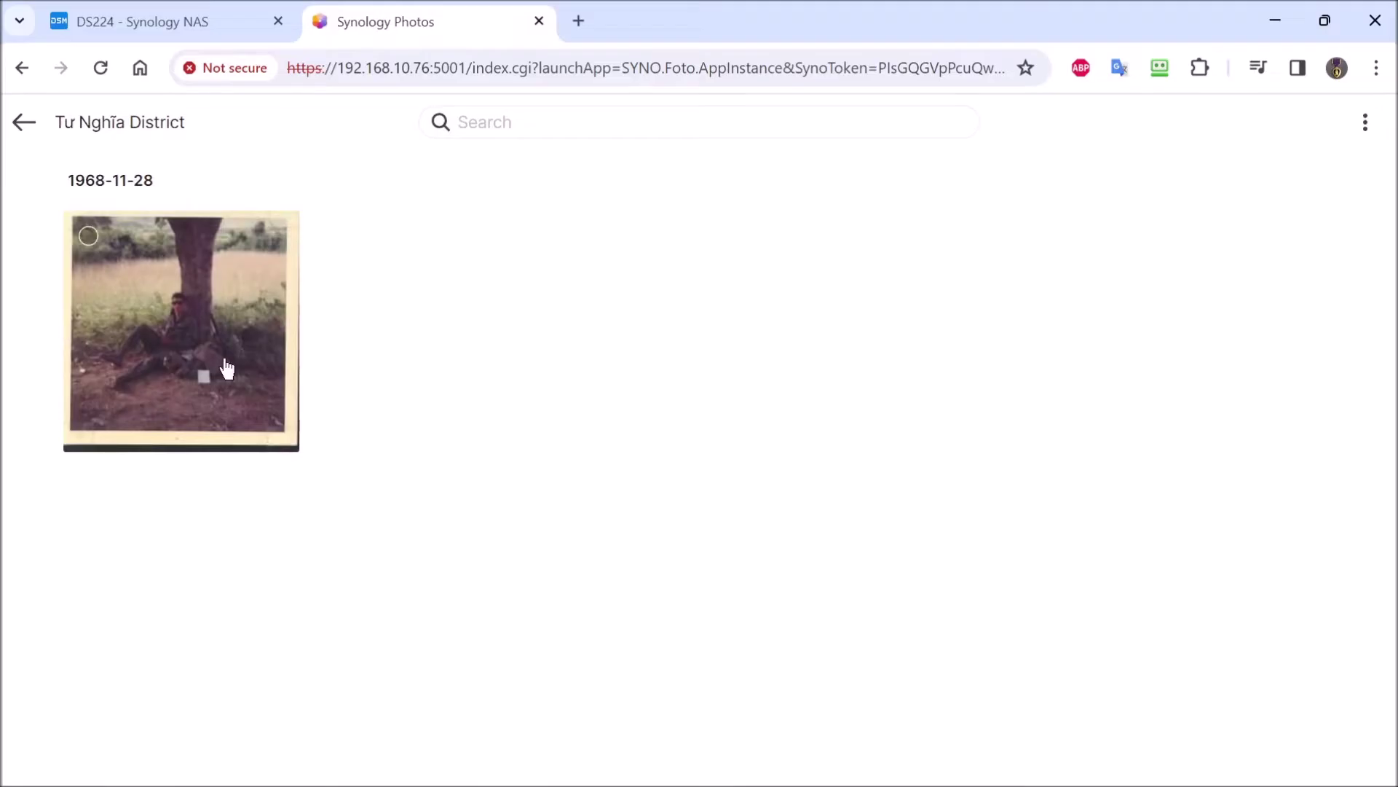
Step: View its single 1968 photo full-screen, then return to the Places overview
click(225, 370)
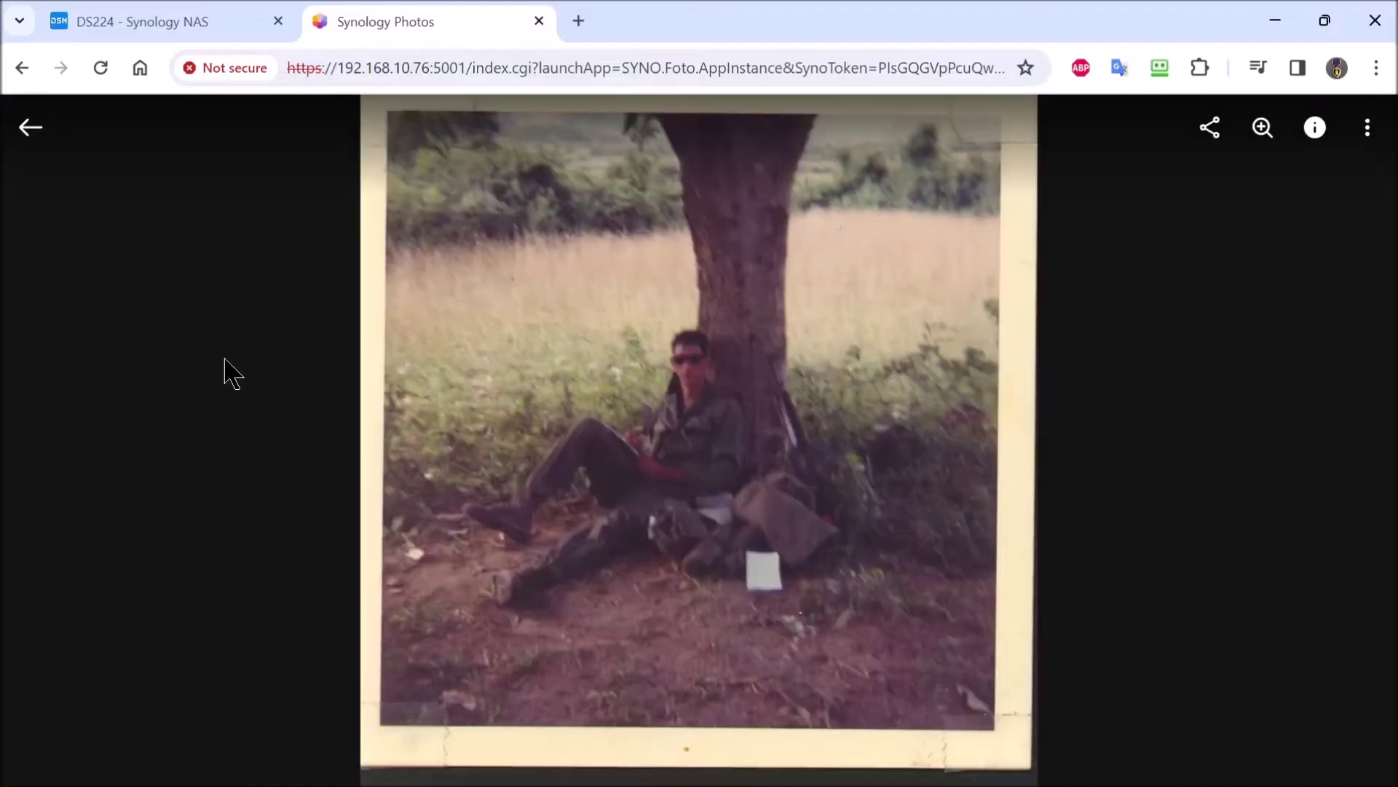
click(31, 130)
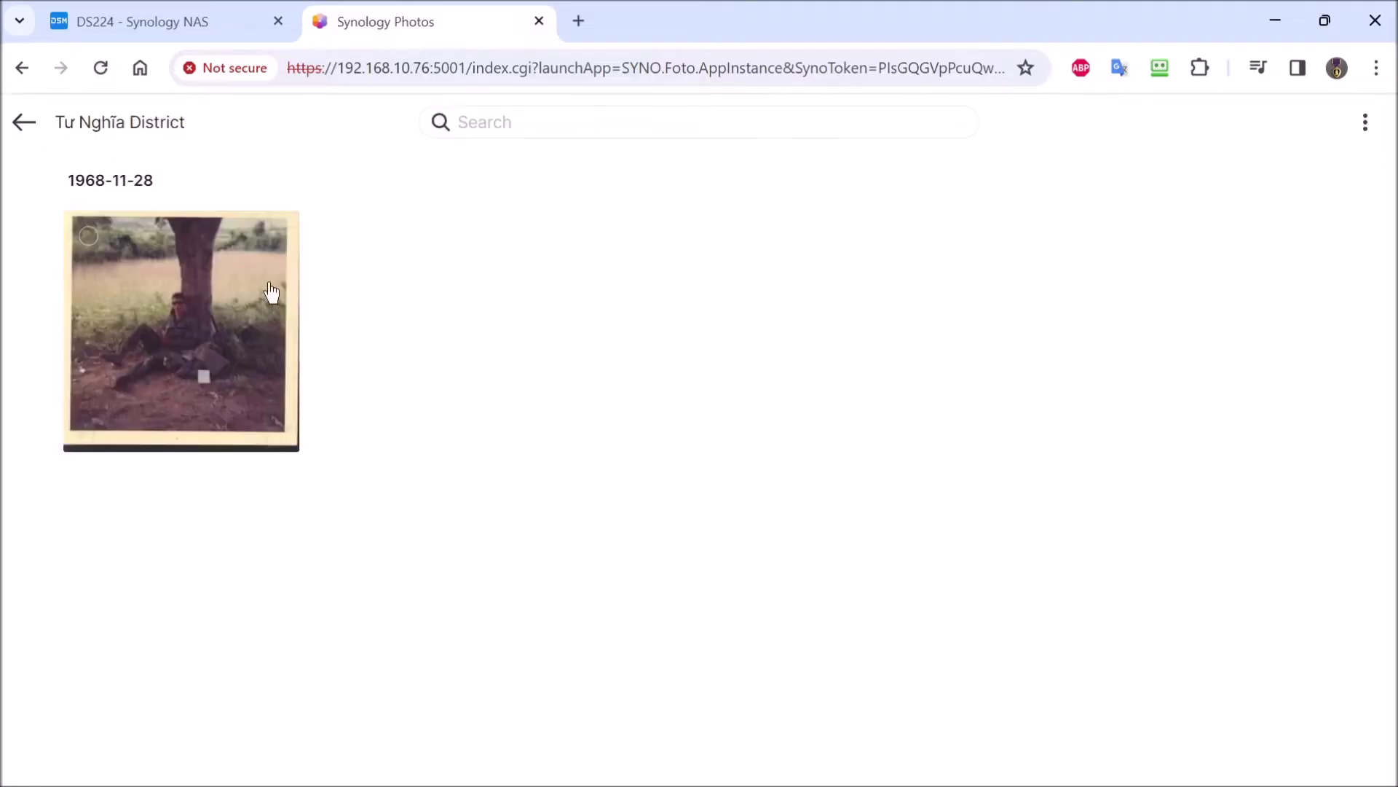
click(28, 122)
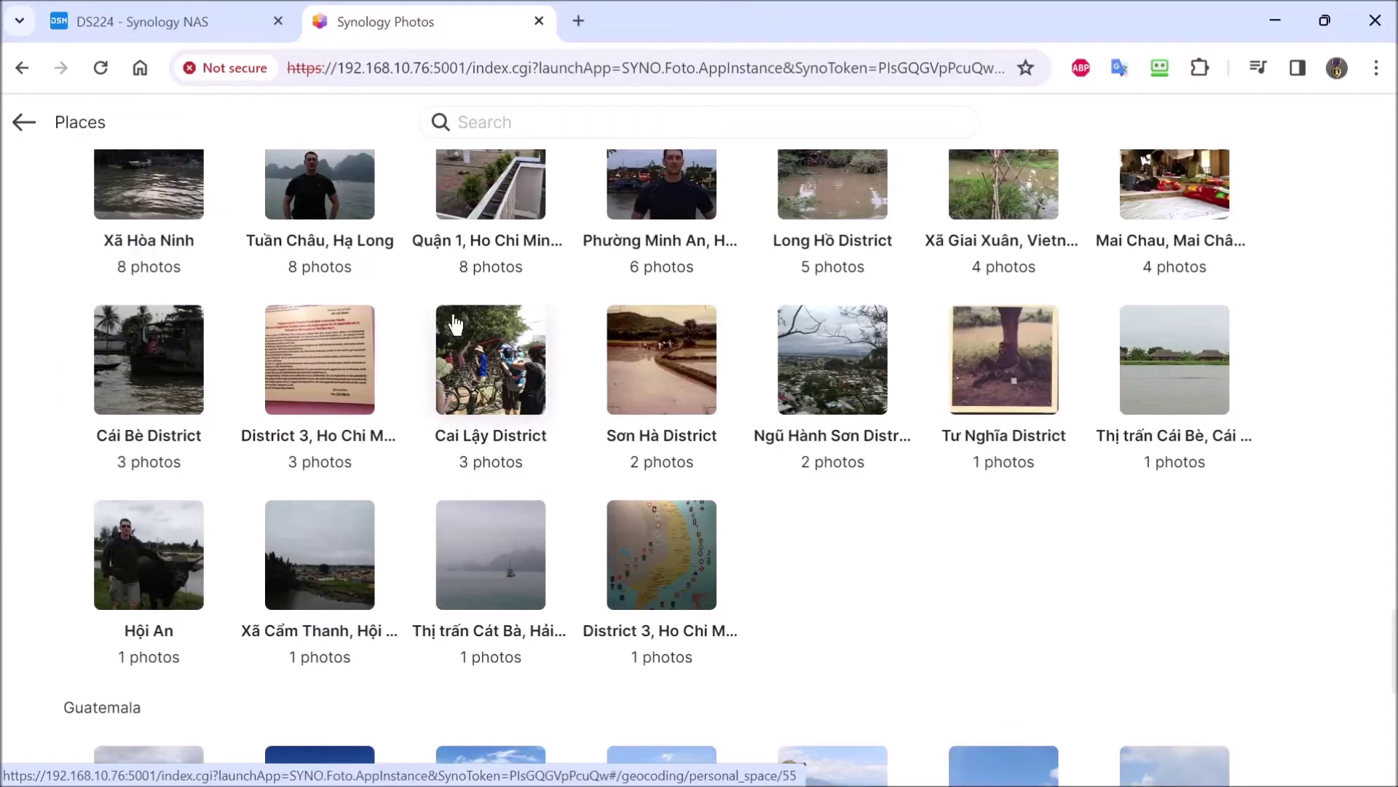
scroll(455, 321, down, 6)
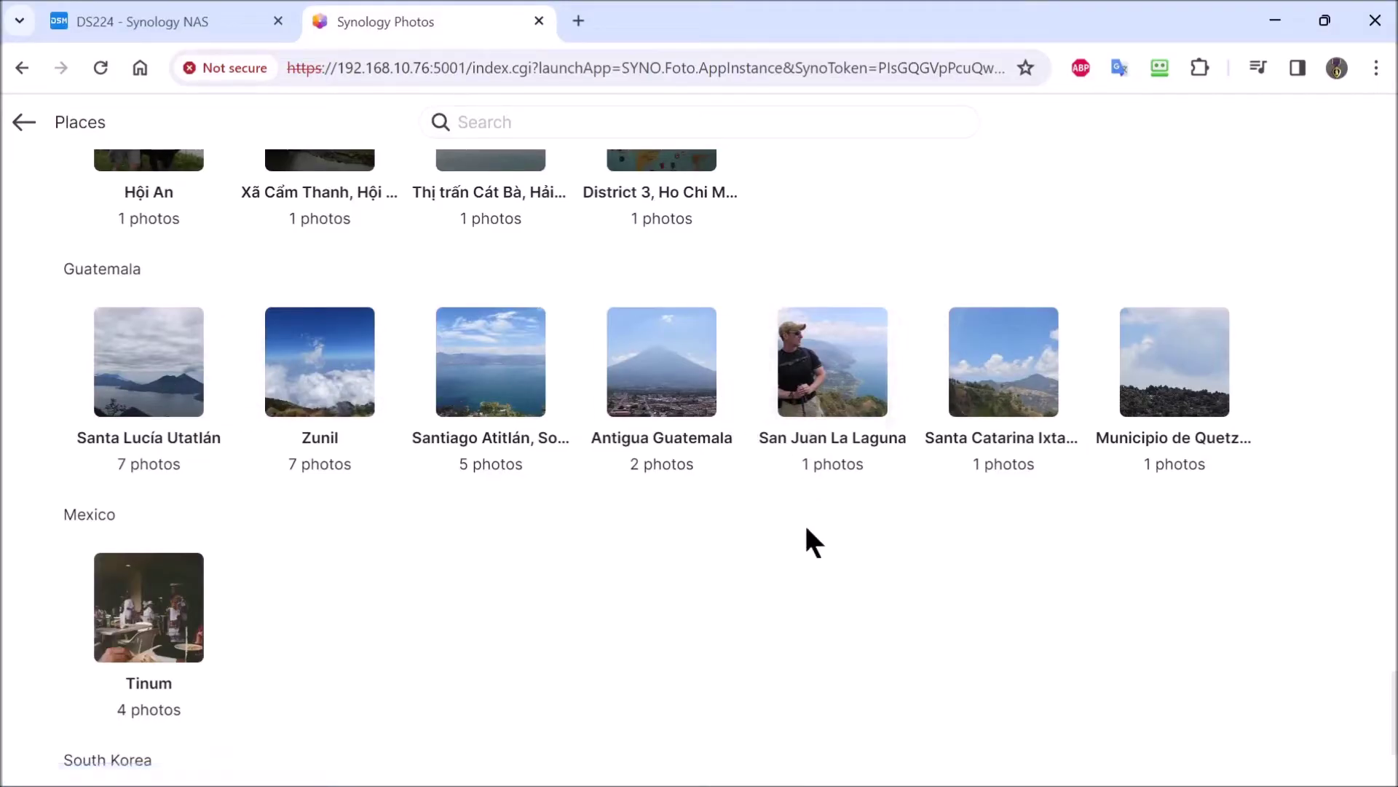
Step: View Tinum's 1993-03-28 temple photo and Sanae-myeon's tank photo, then return to Albums
scroll(807, 530, down, 2)
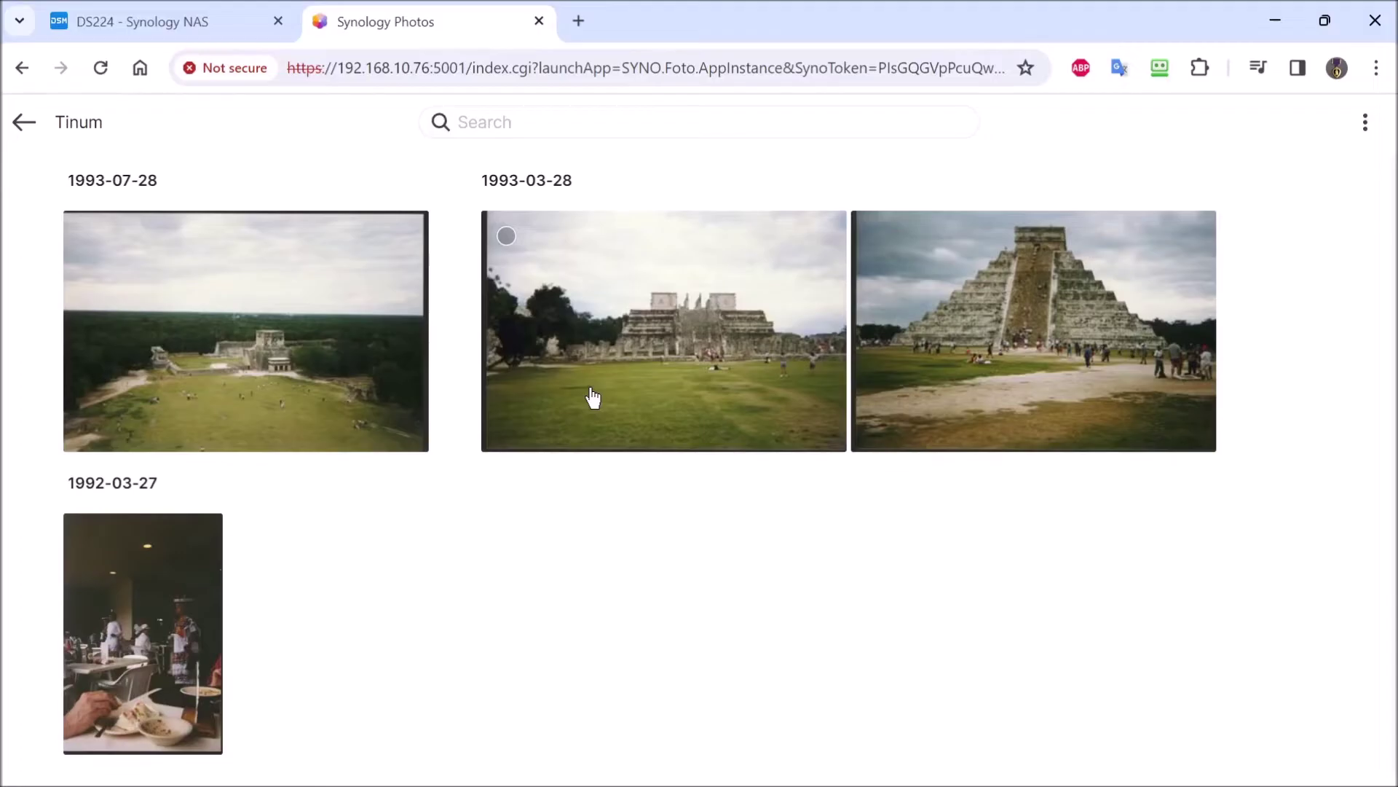
click(593, 397)
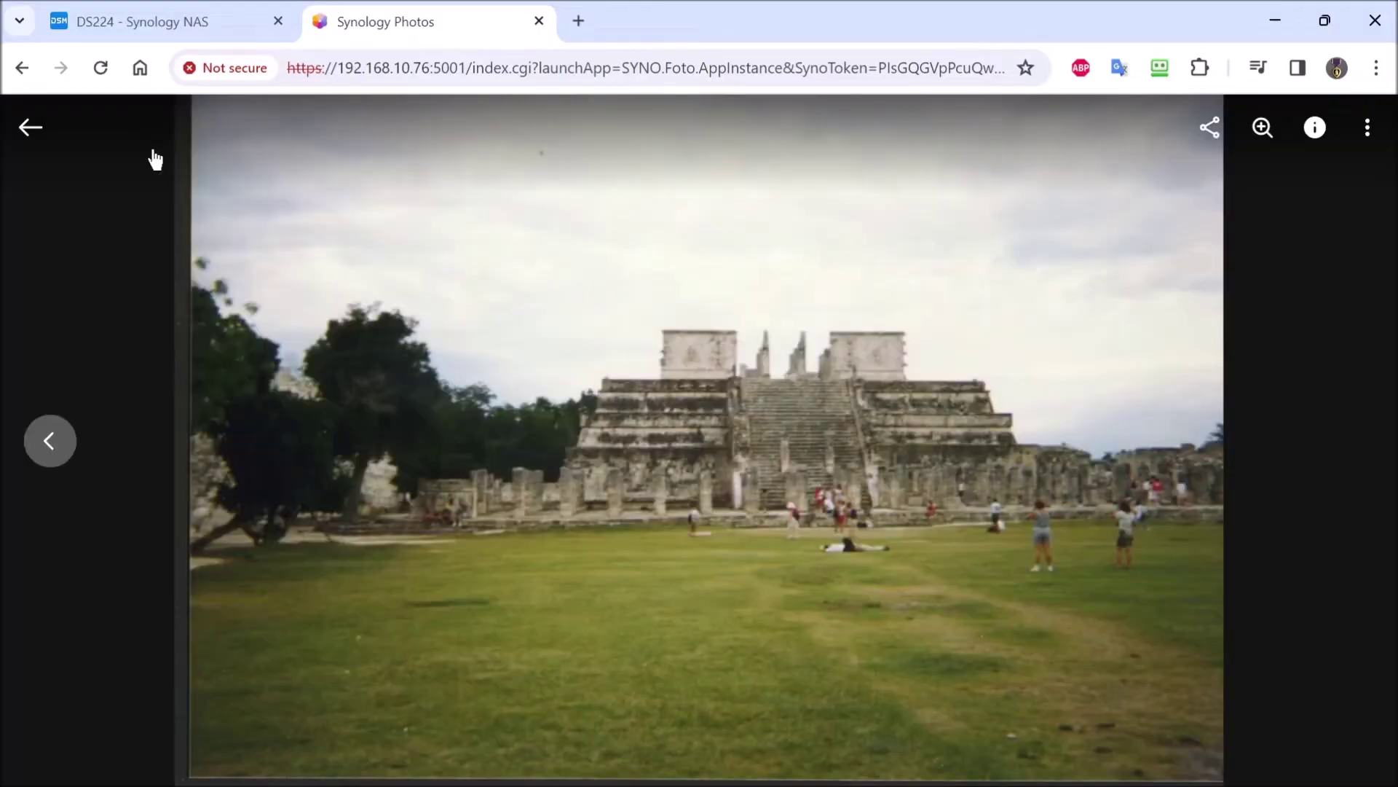
click(31, 128)
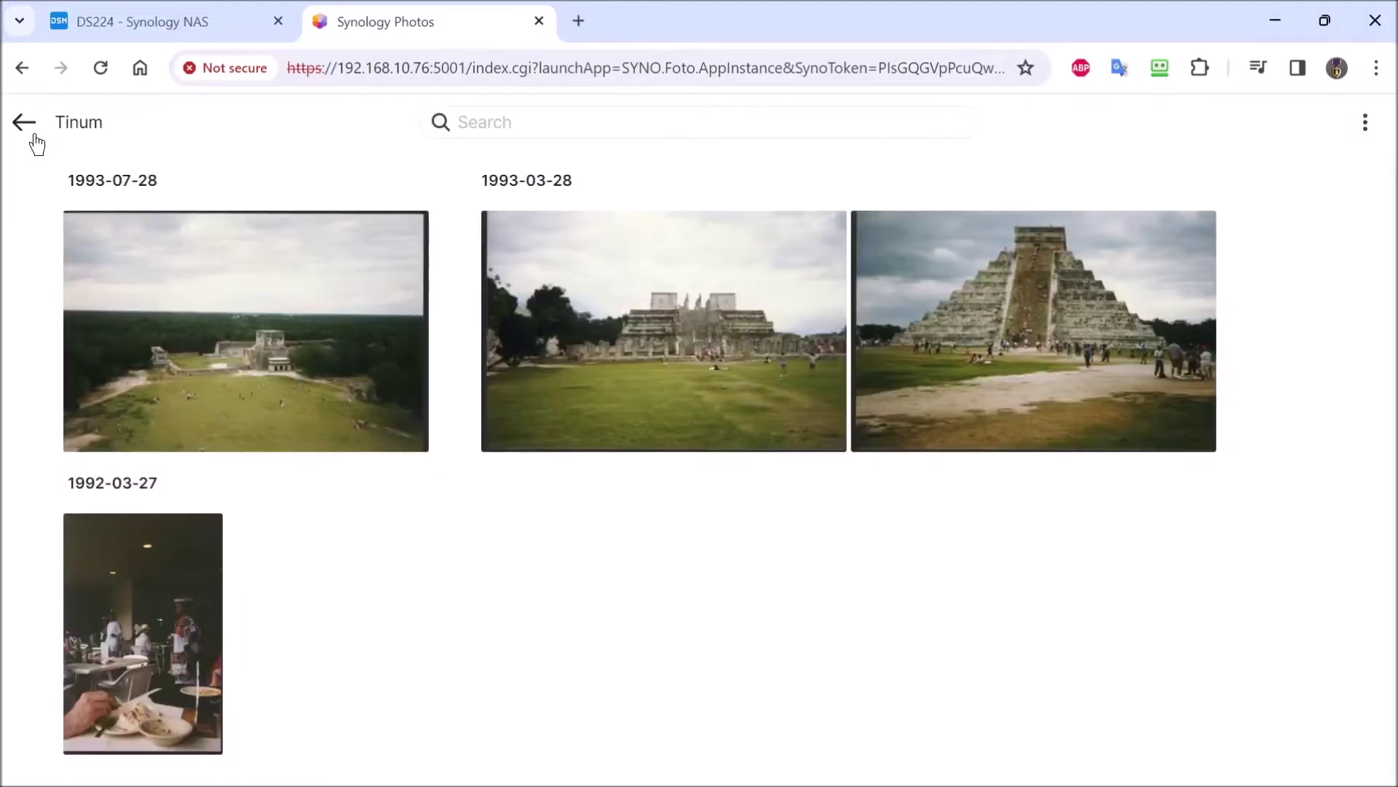
click(30, 125)
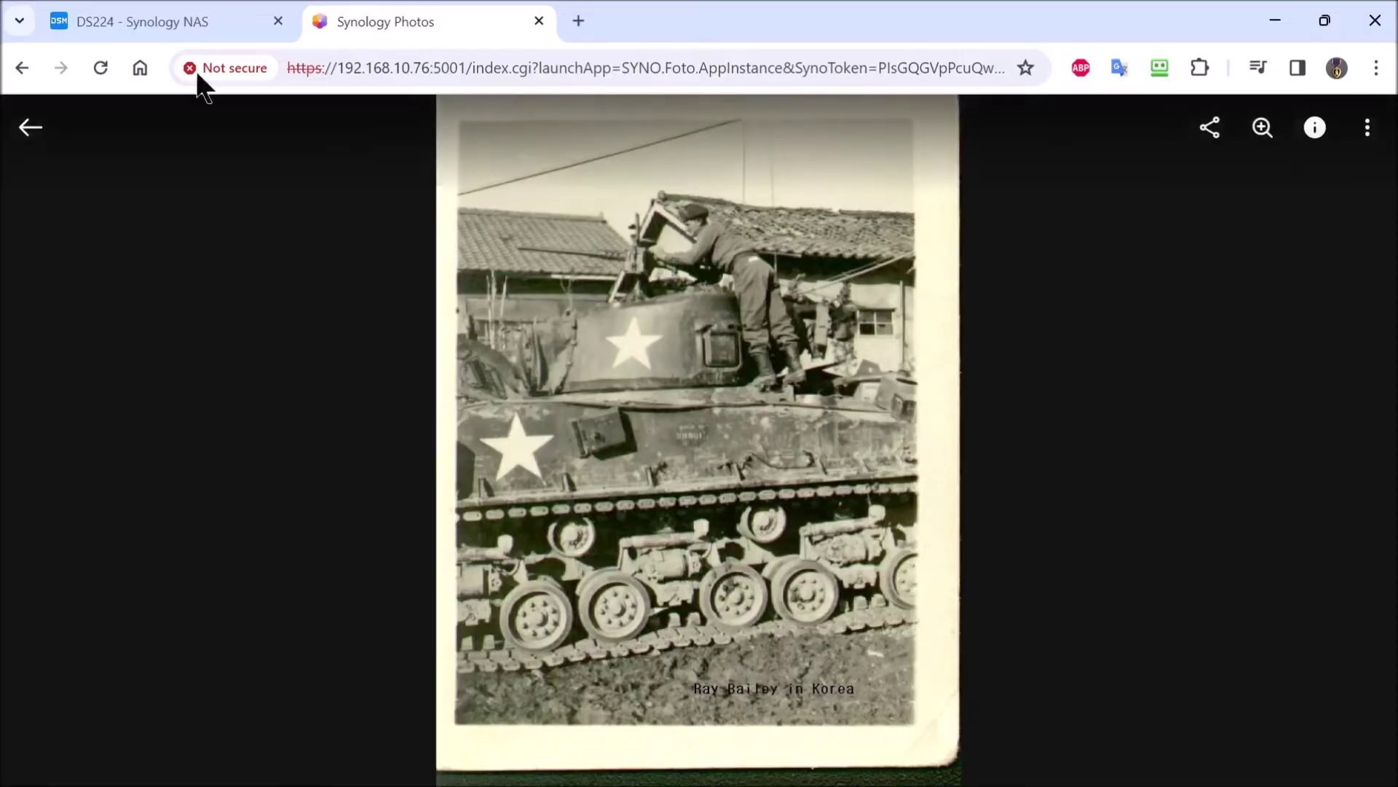
click(32, 128)
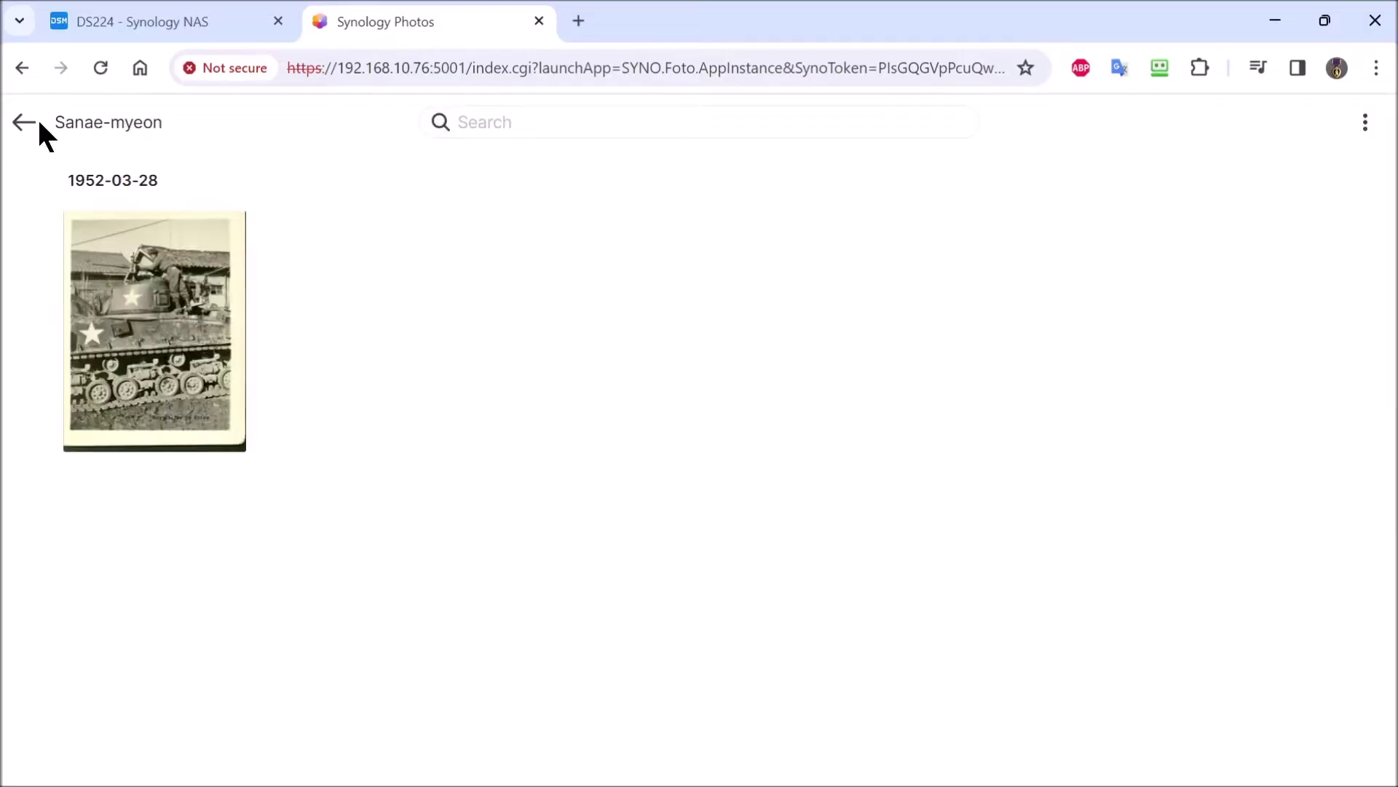
click(39, 124)
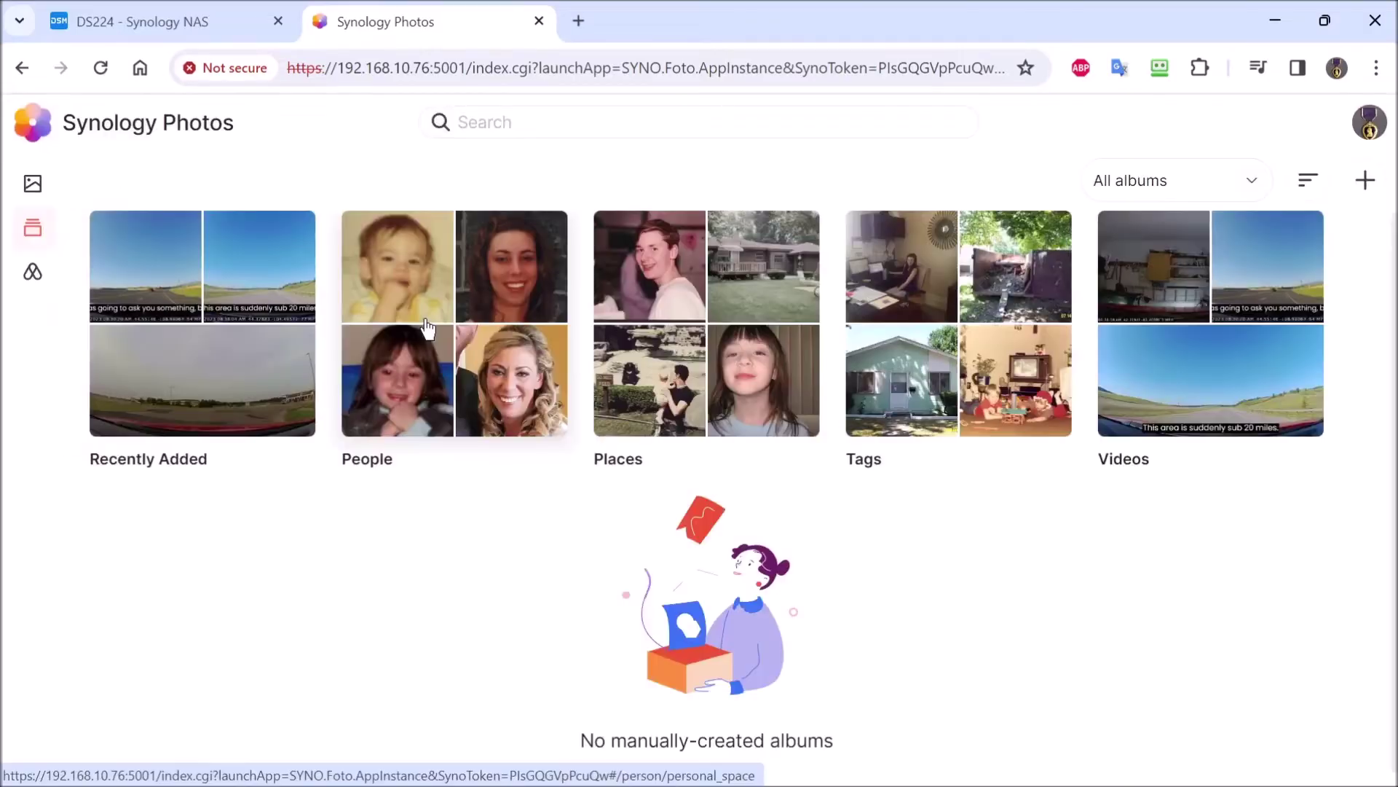
Step: Open the People album and scroll through the recognized faces, then back to the top
click(451, 358)
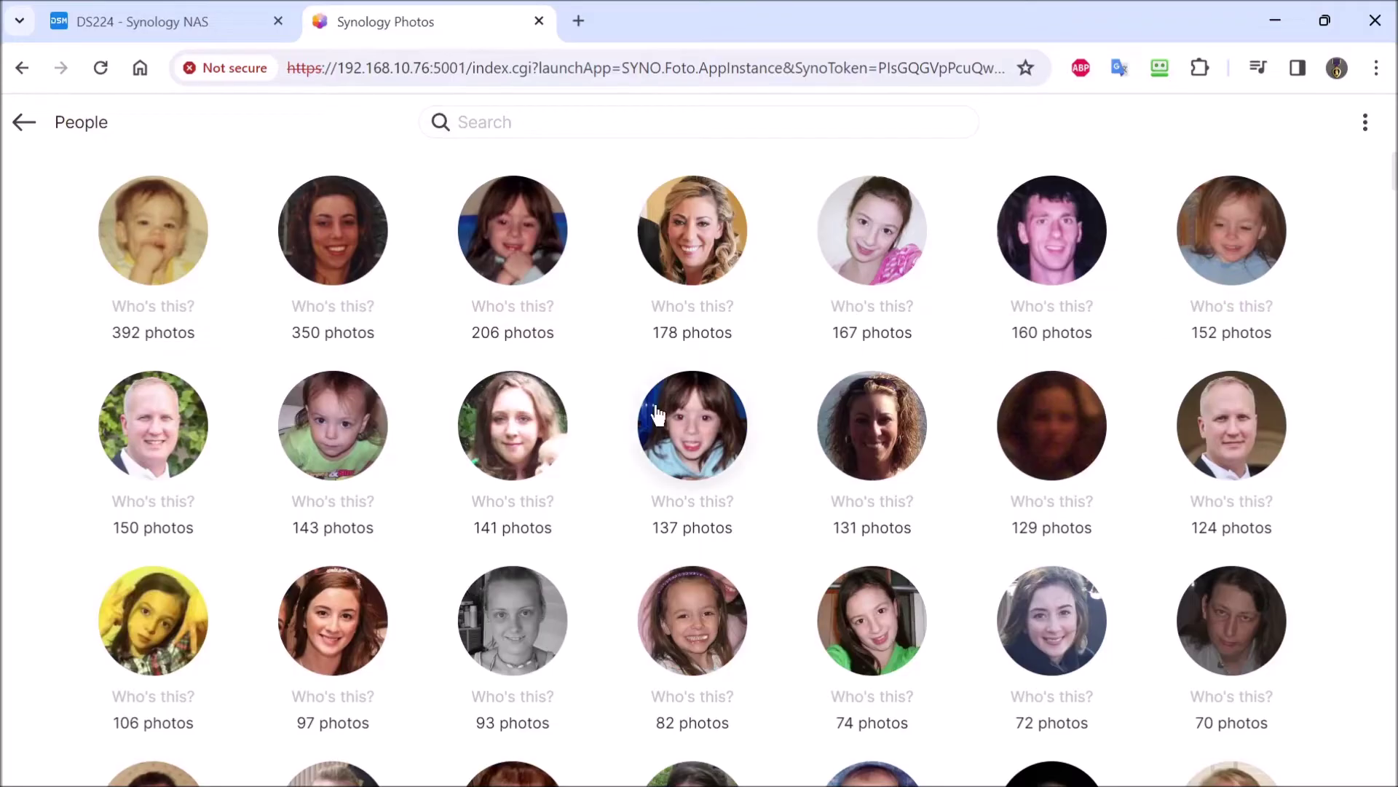
scroll(655, 420, down, 2)
scroll(657, 422, down, 7)
scroll(655, 428, down, 20)
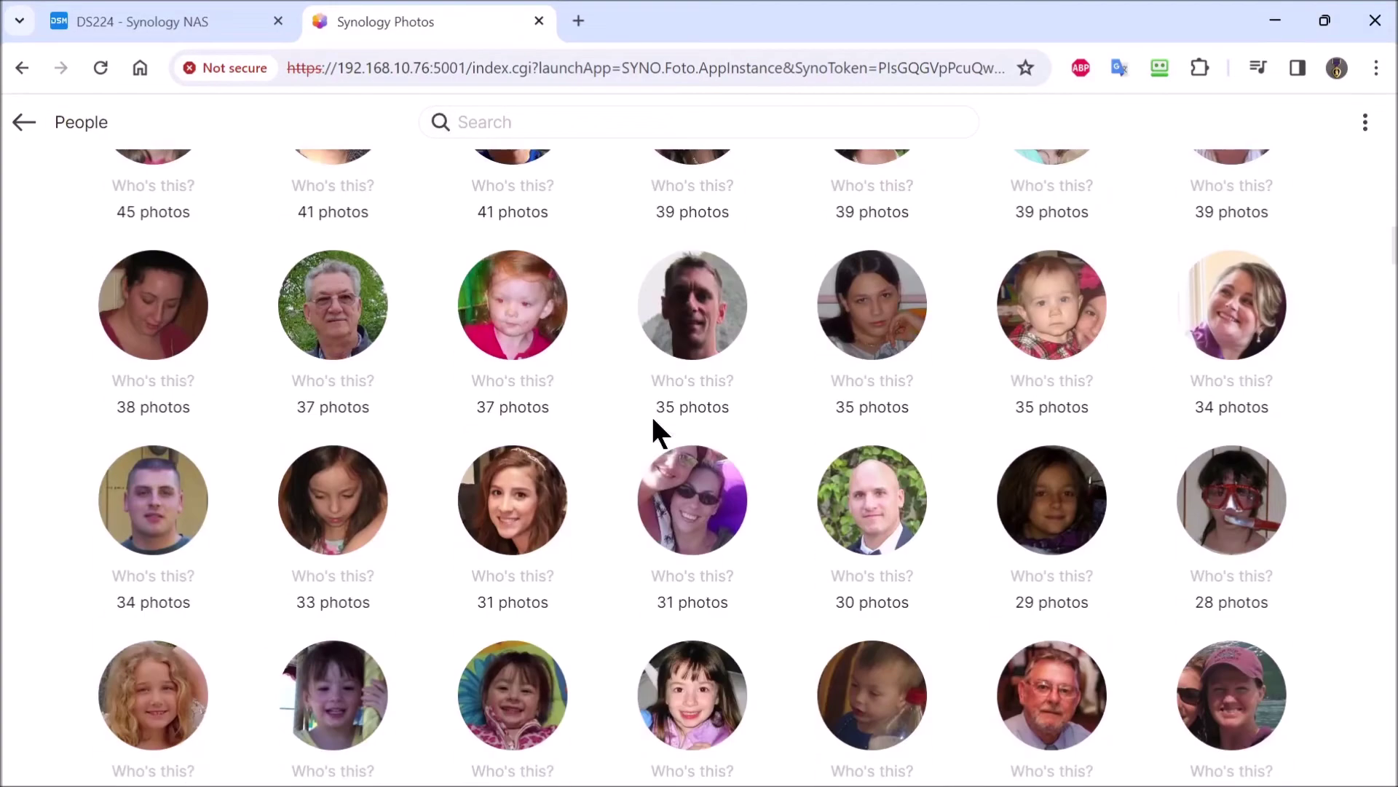
scroll(655, 427, down, 3)
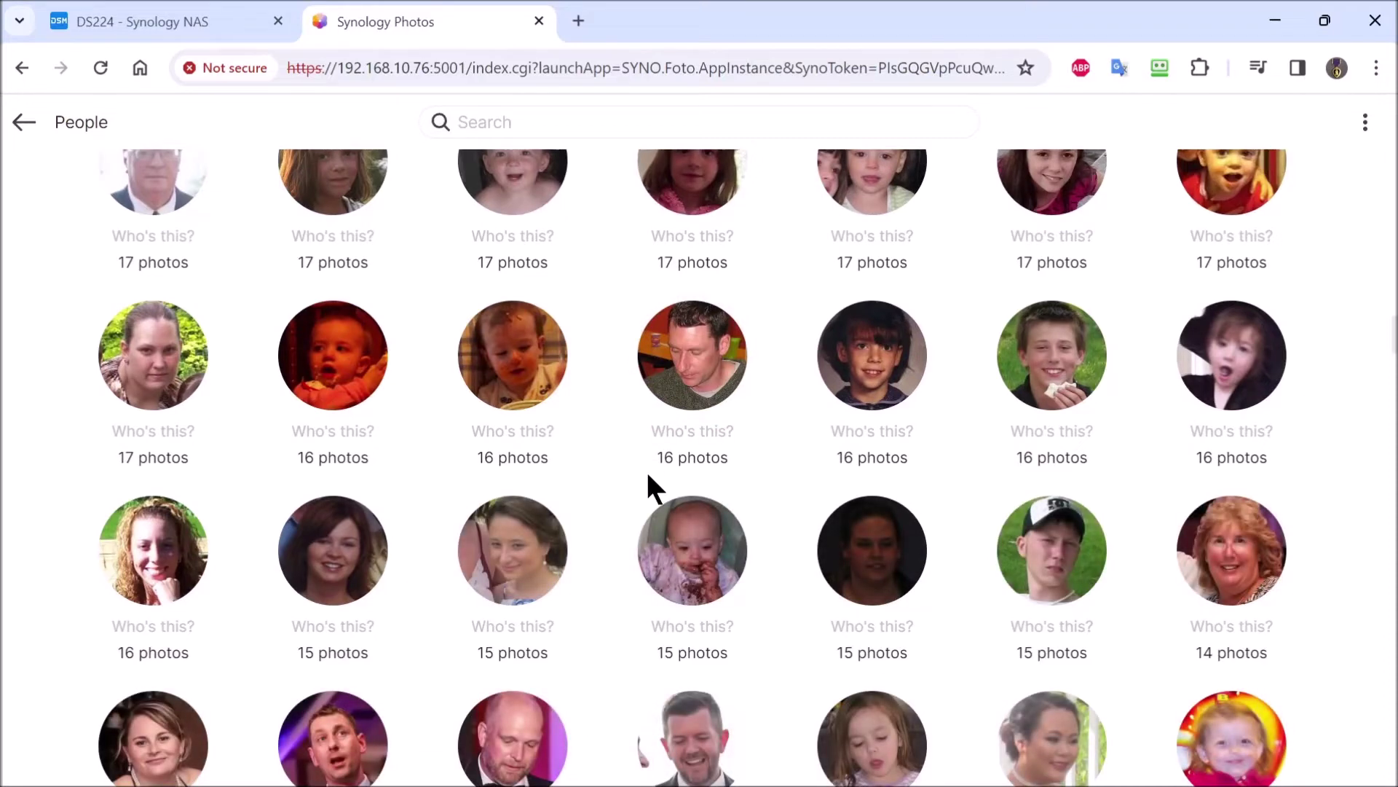
scroll(646, 470, up, 20)
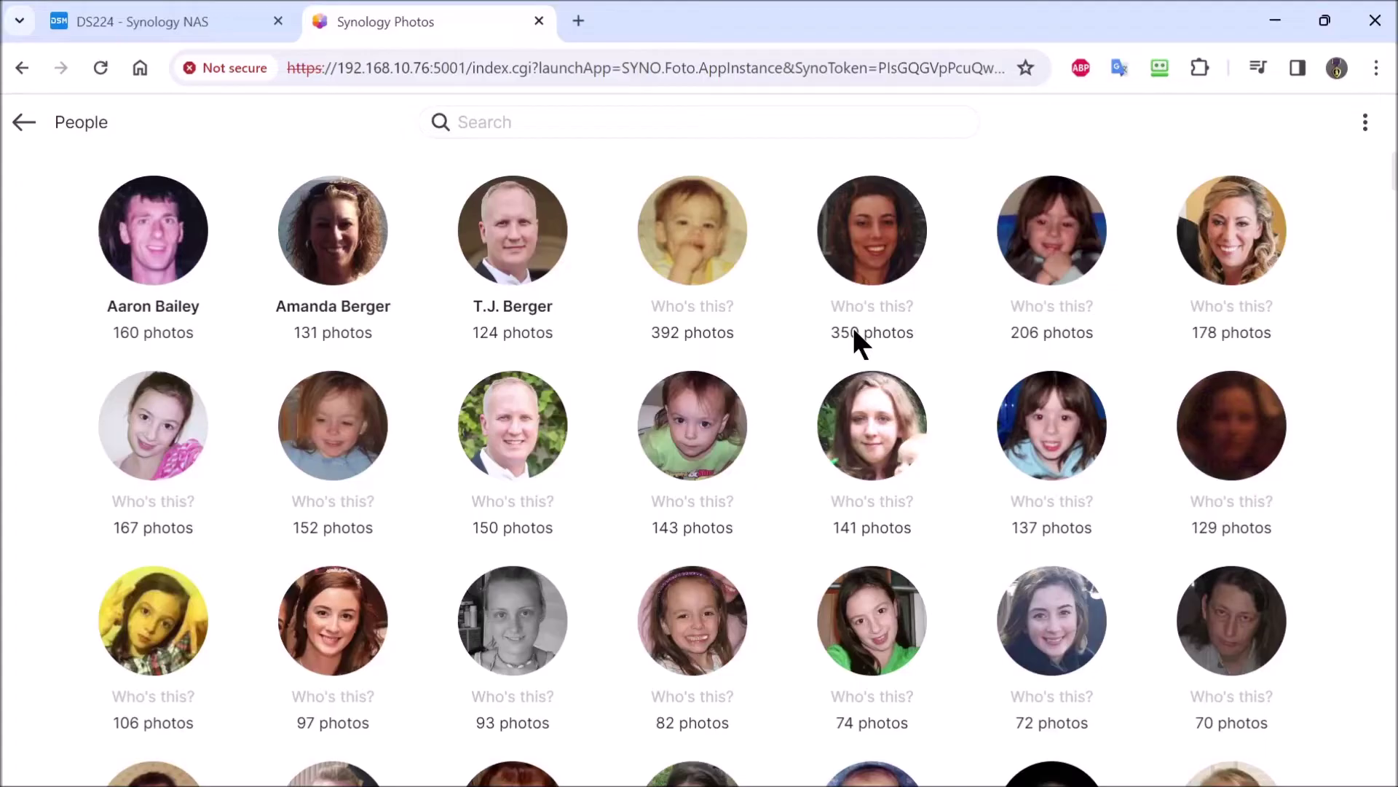
Step: Merge the unnamed 350-photo face into an existing named person
click(887, 309)
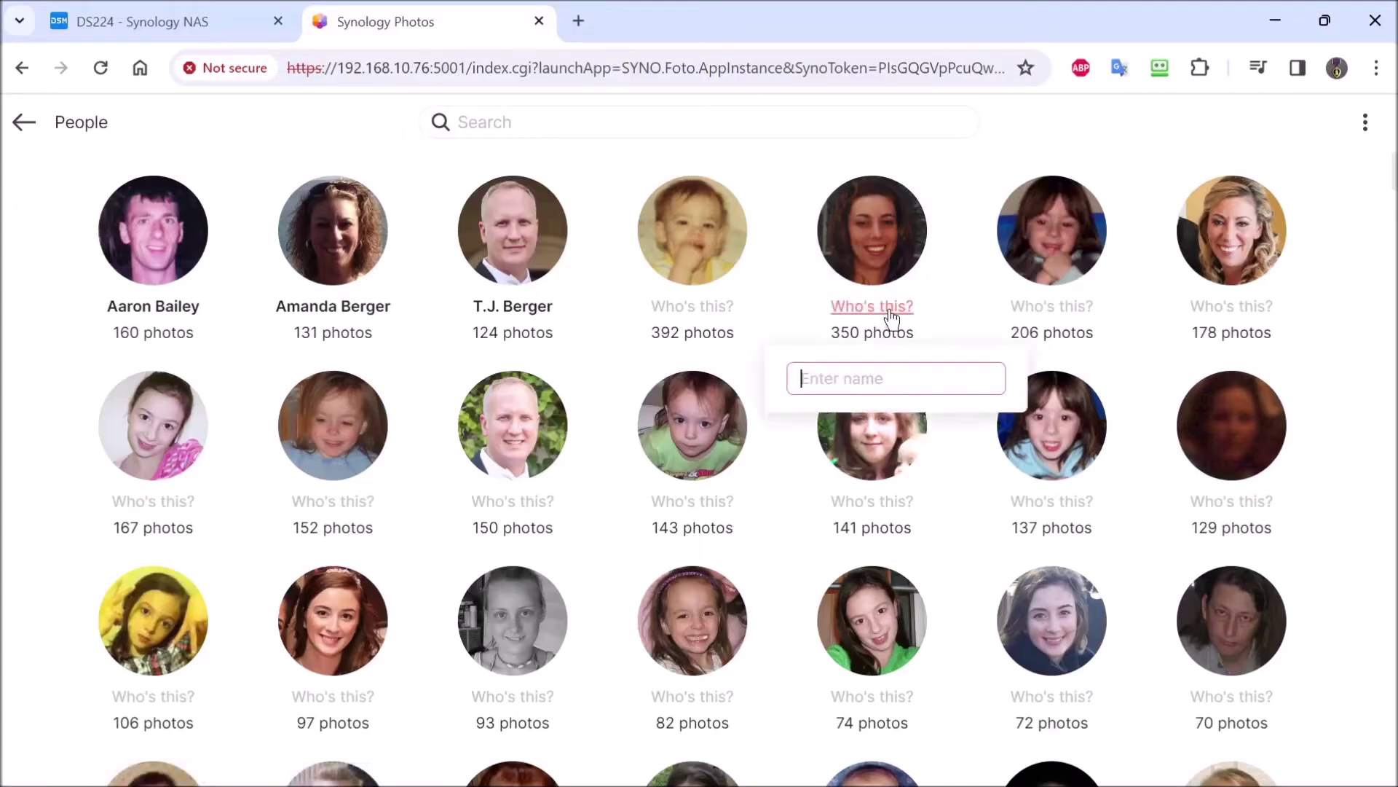
click(894, 494)
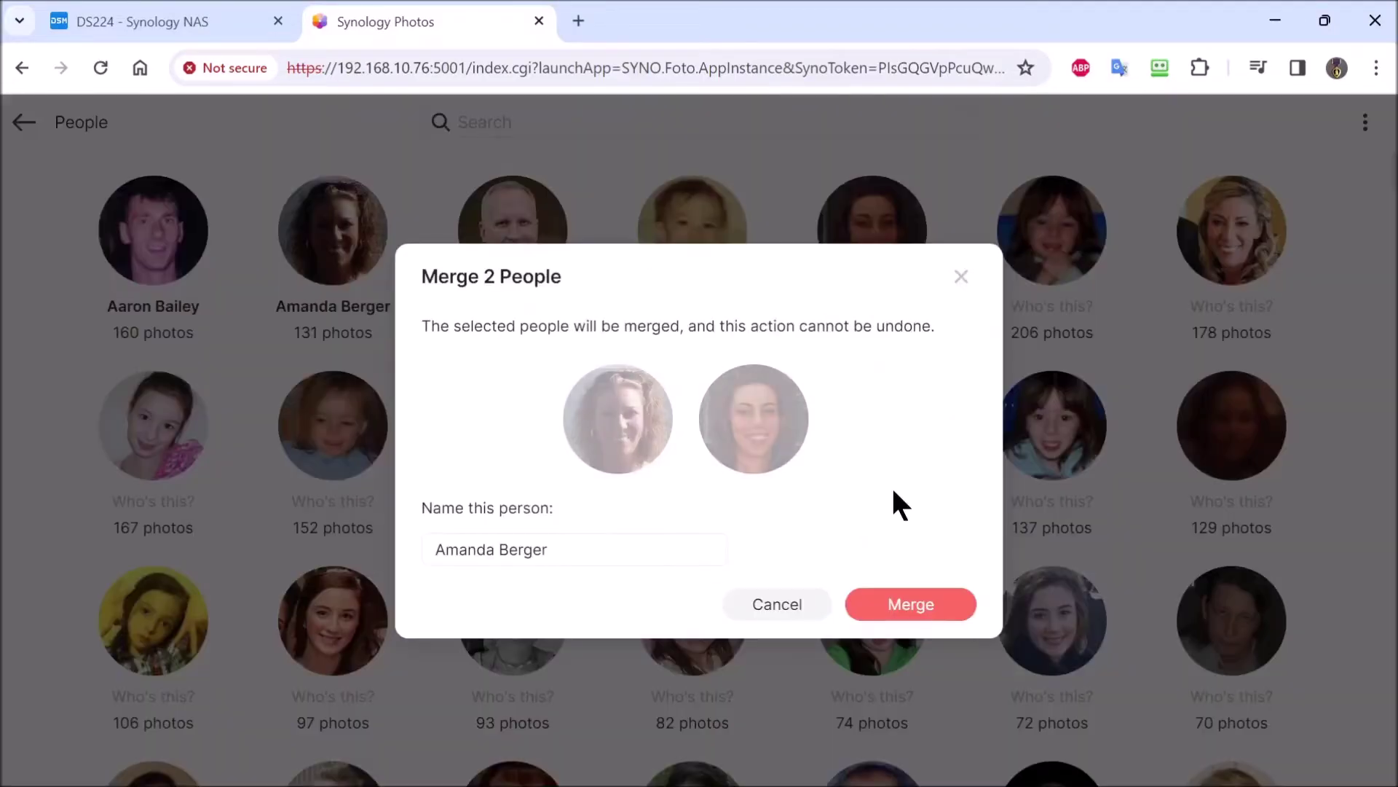
click(905, 605)
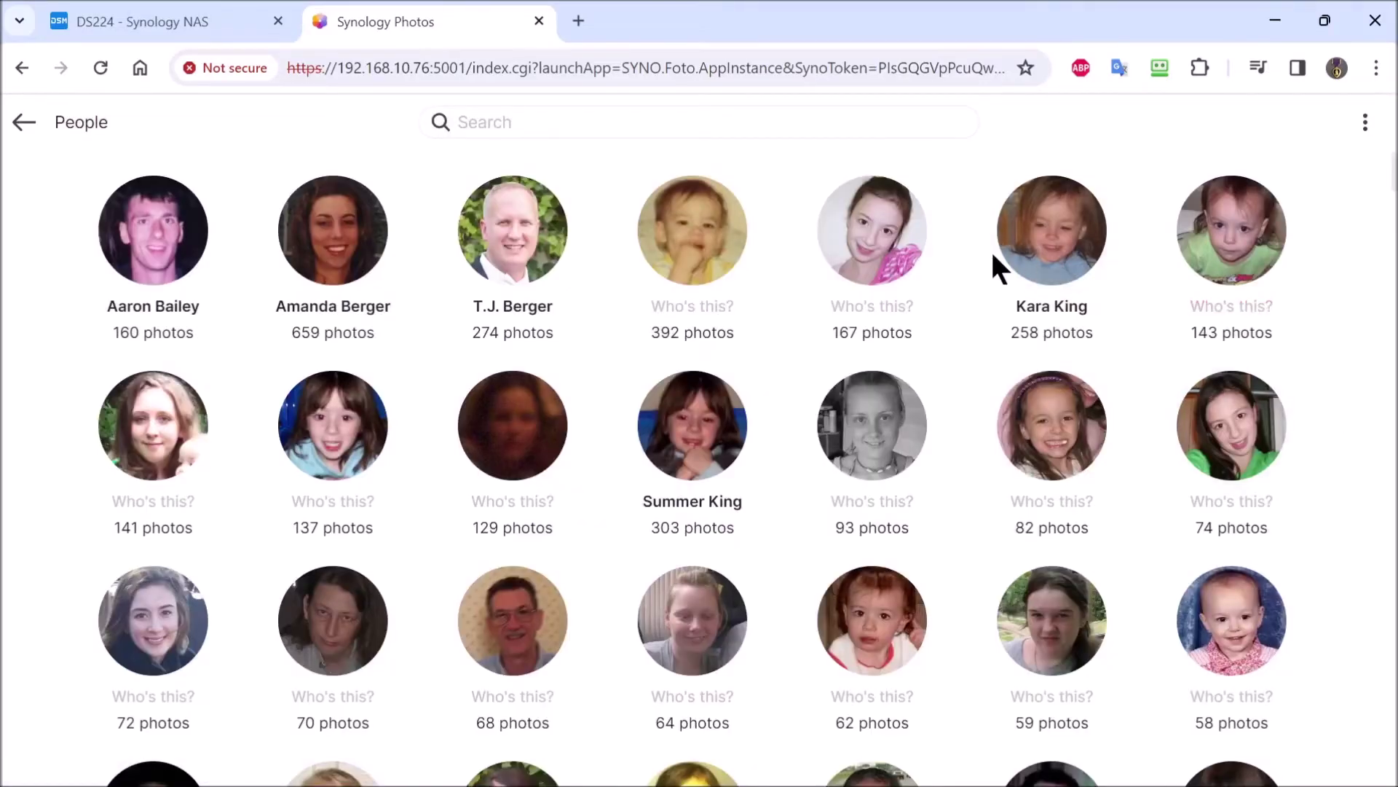
Step: Merge another unnamed face into an existing named person
click(897, 310)
click(878, 501)
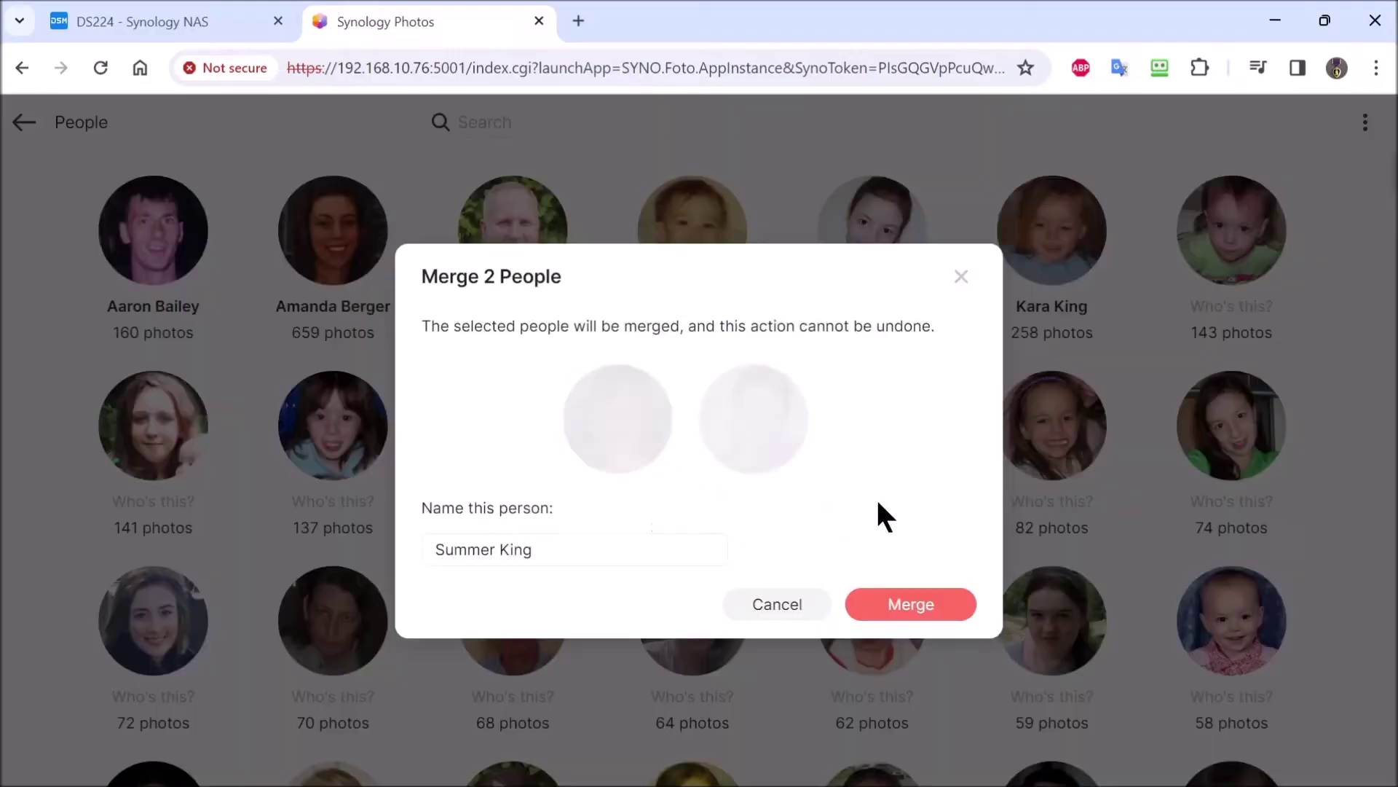
click(906, 606)
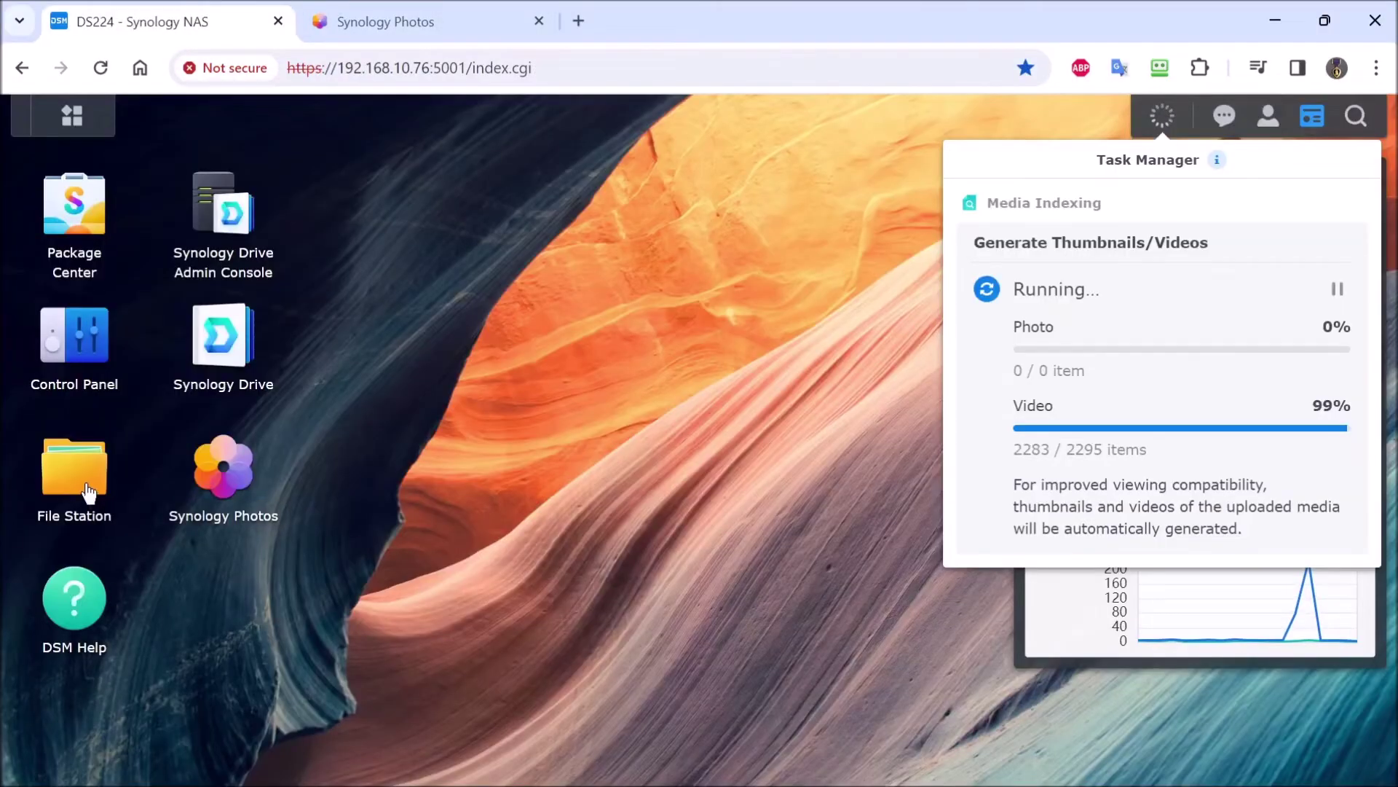
click(88, 493)
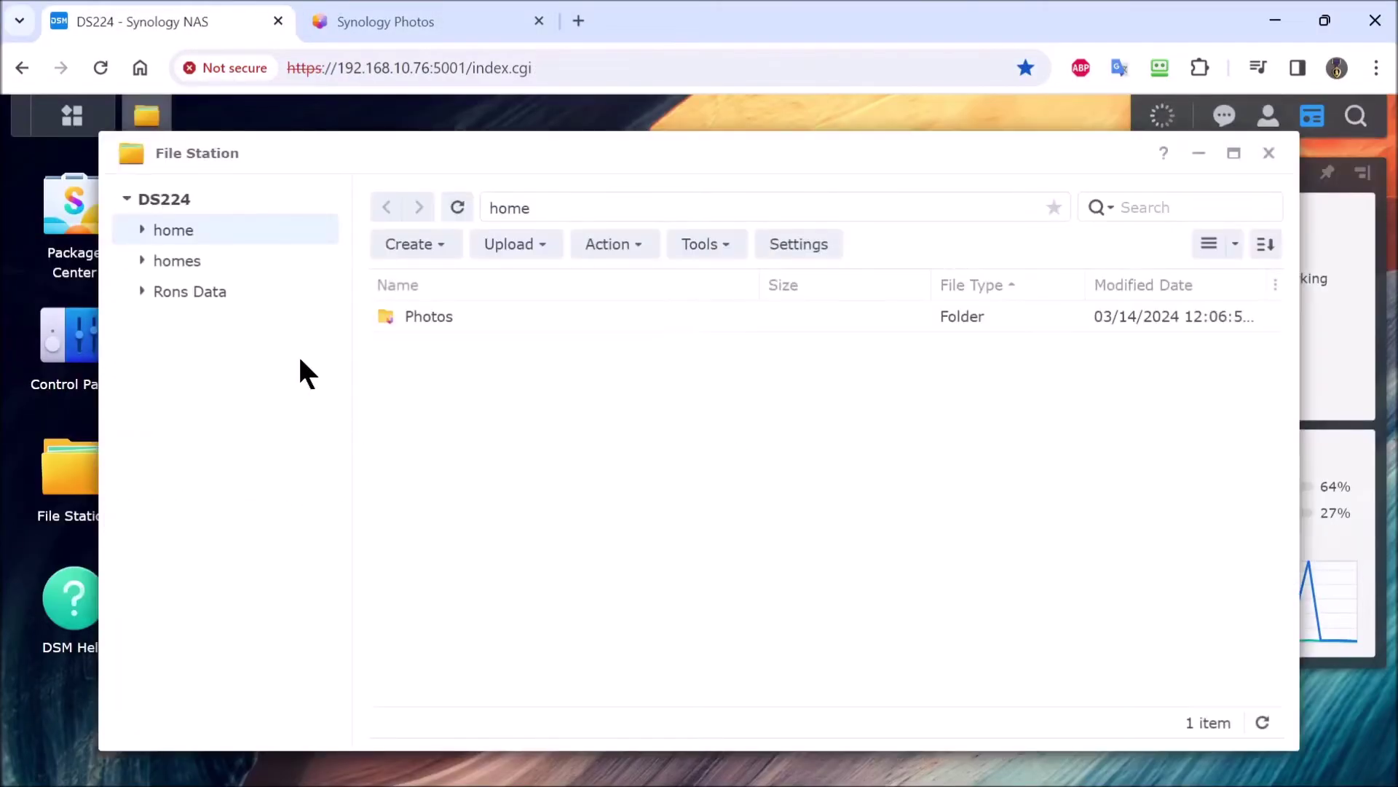
click(142, 292)
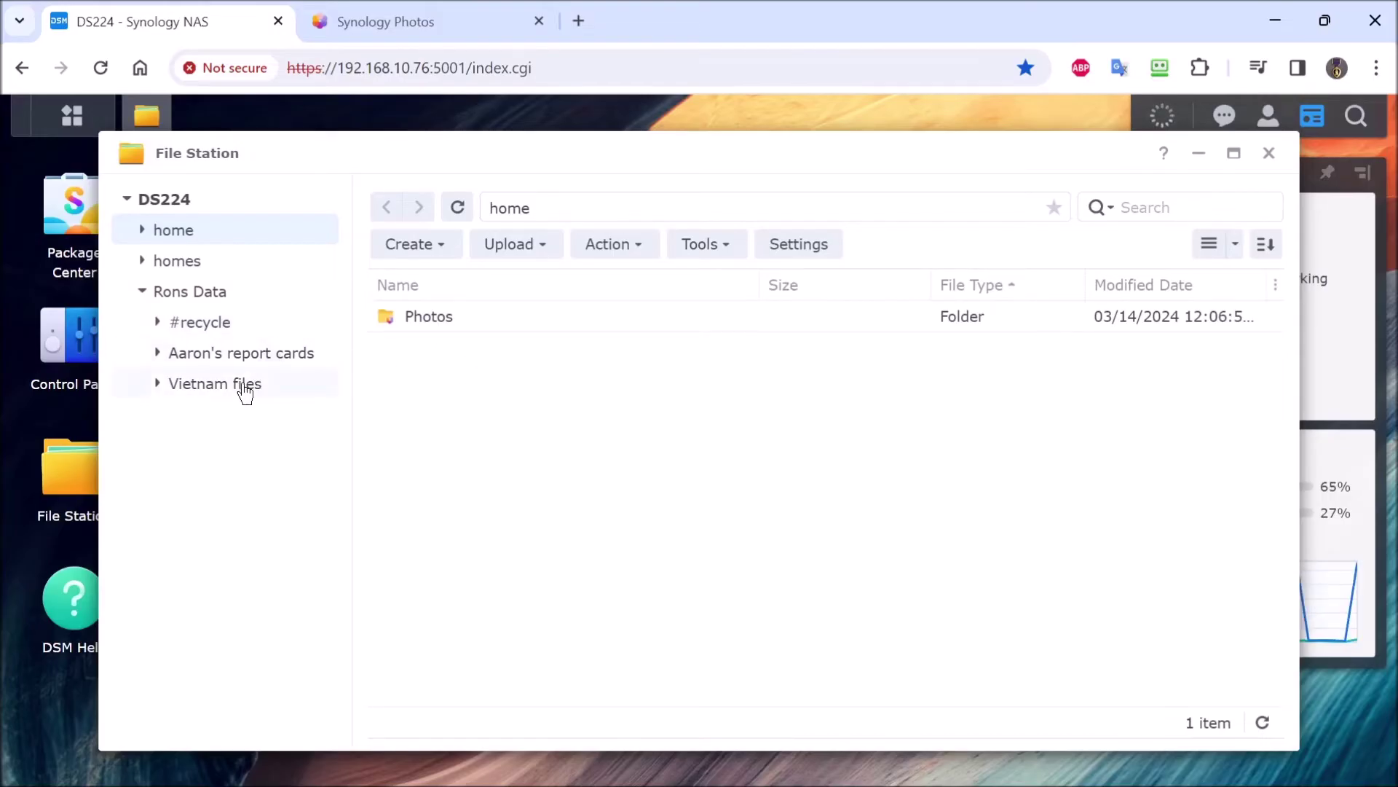
click(260, 356)
click(210, 322)
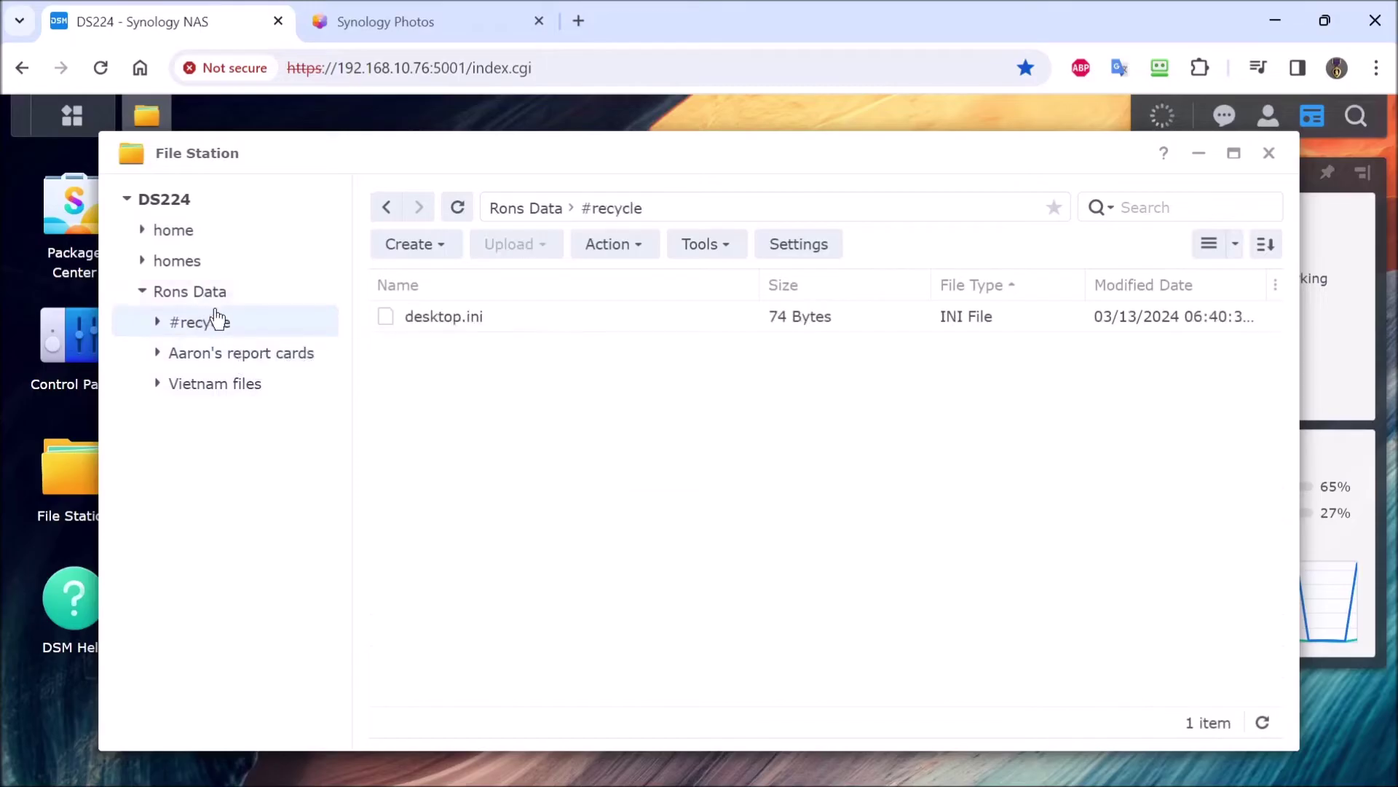
click(165, 262)
click(144, 263)
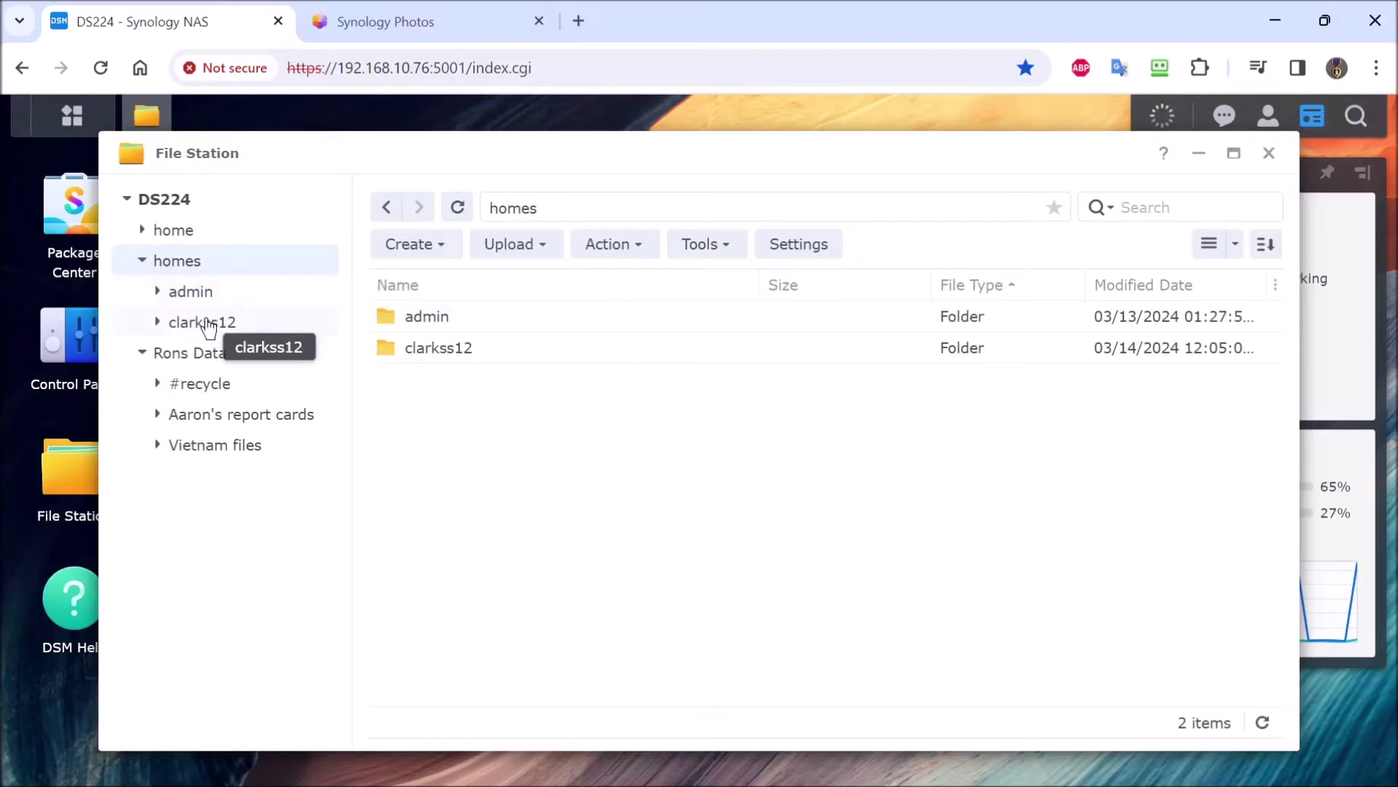
click(177, 324)
click(156, 322)
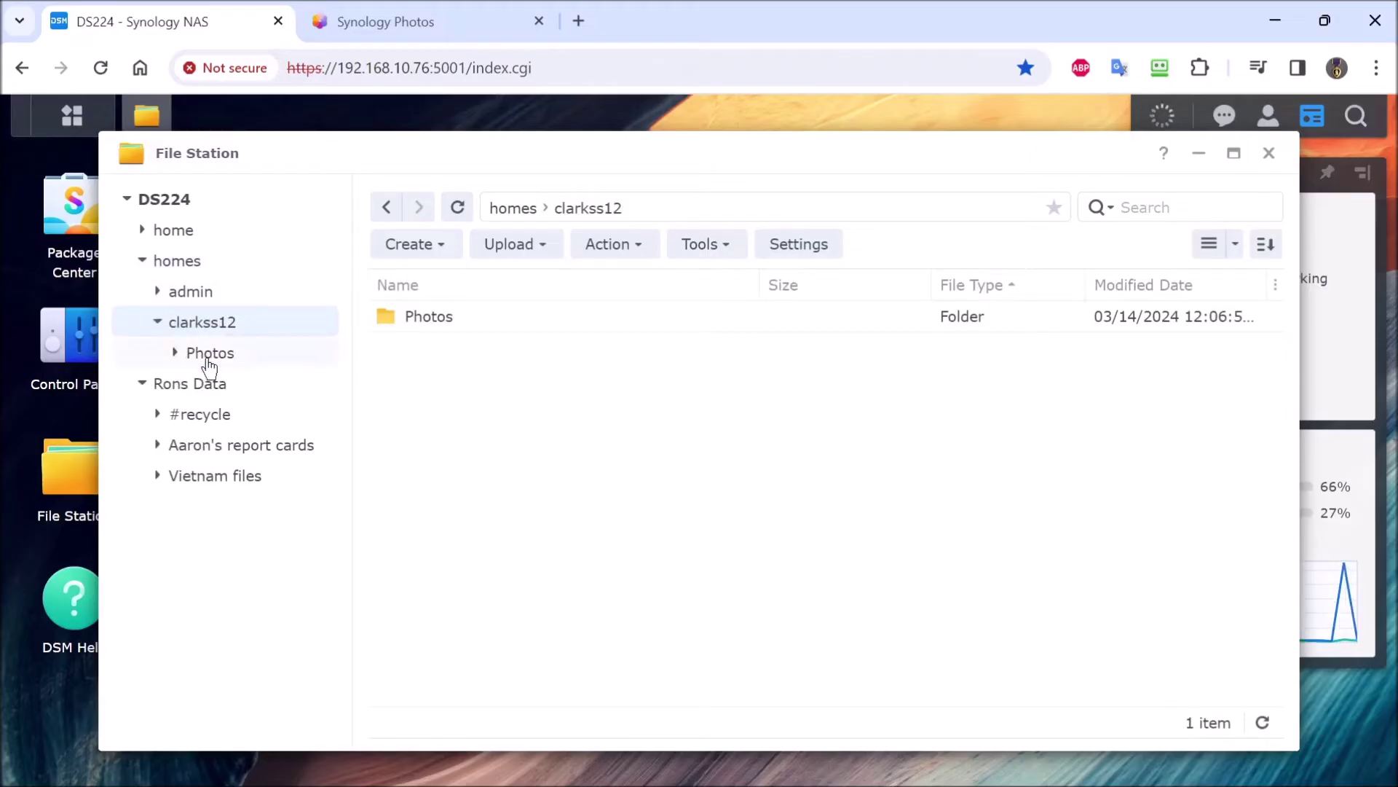
click(209, 361)
click(175, 354)
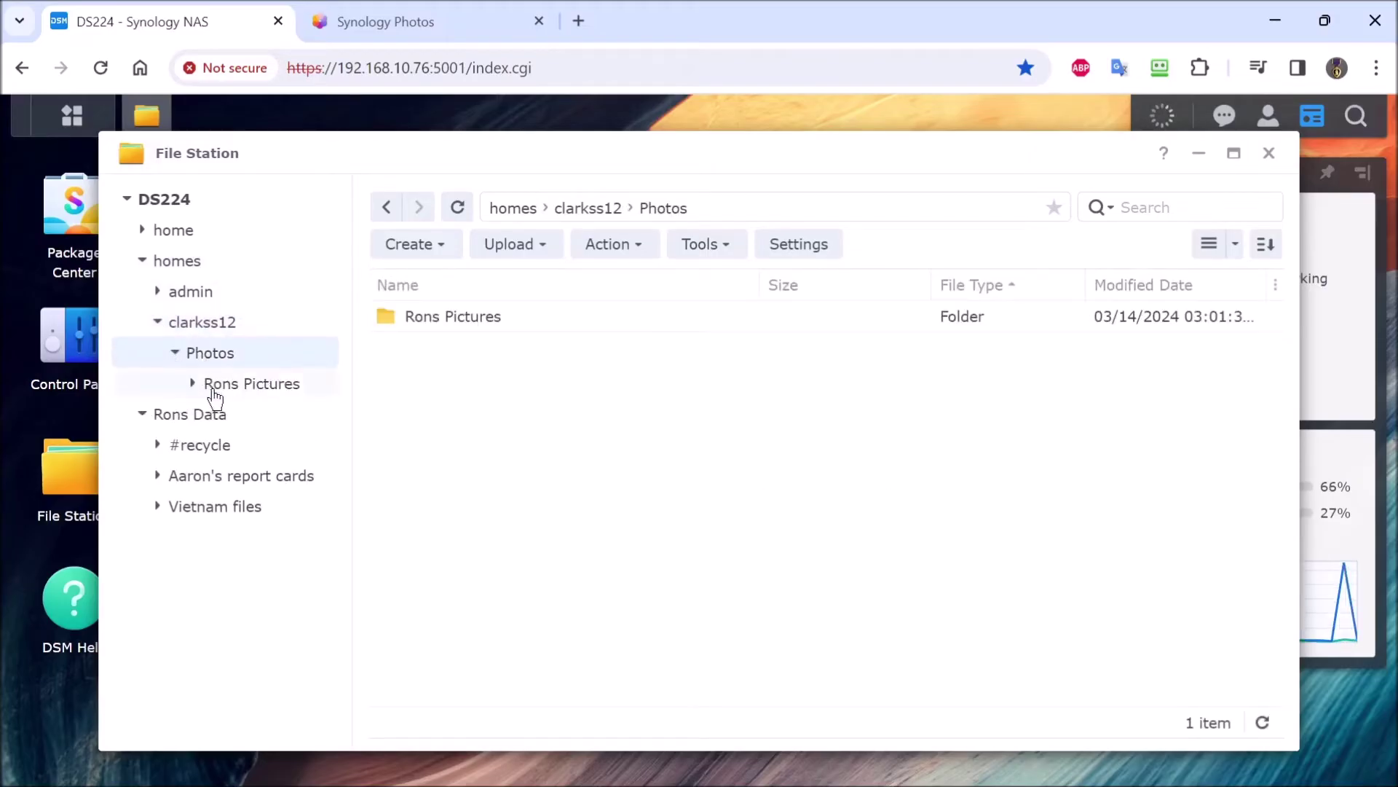
click(220, 391)
scroll(783, 371, down, 3)
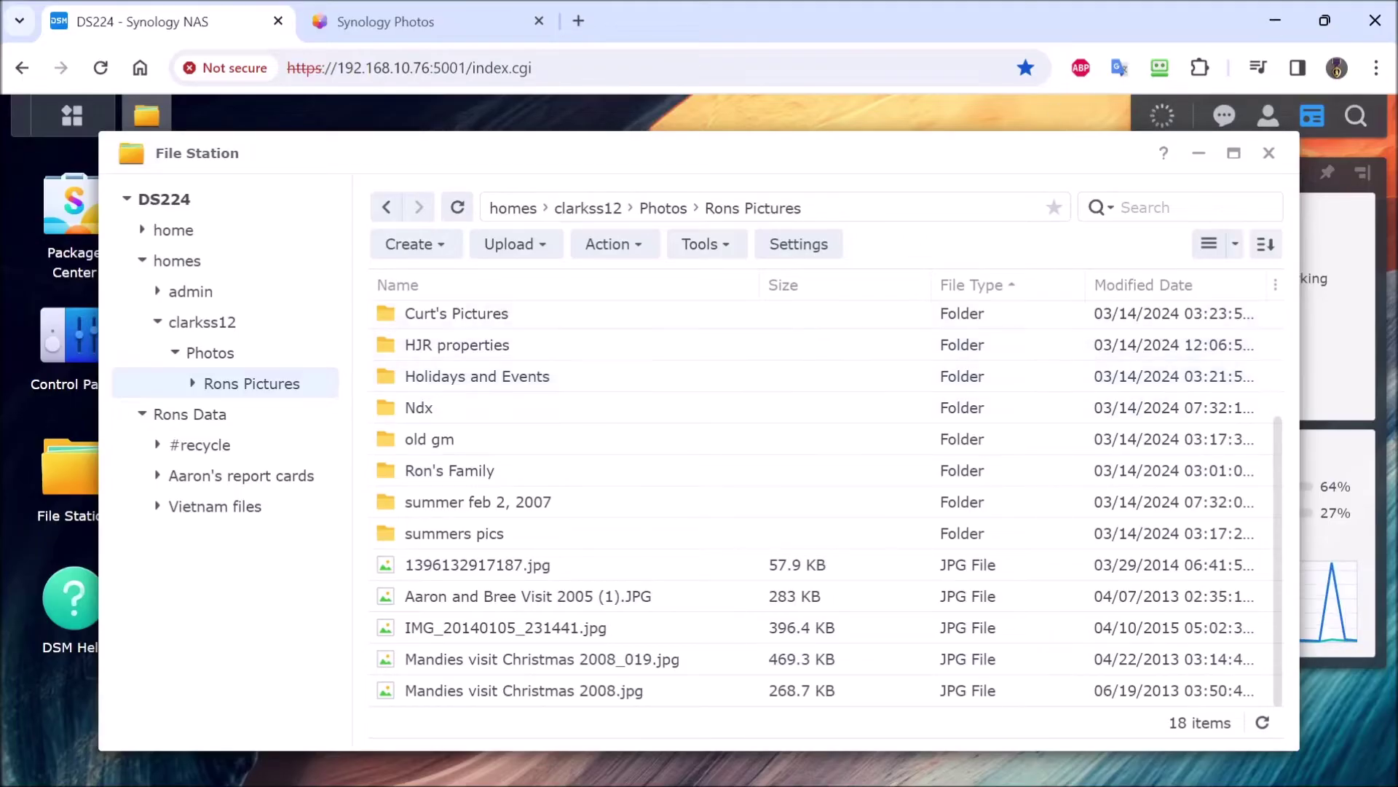
click(1270, 154)
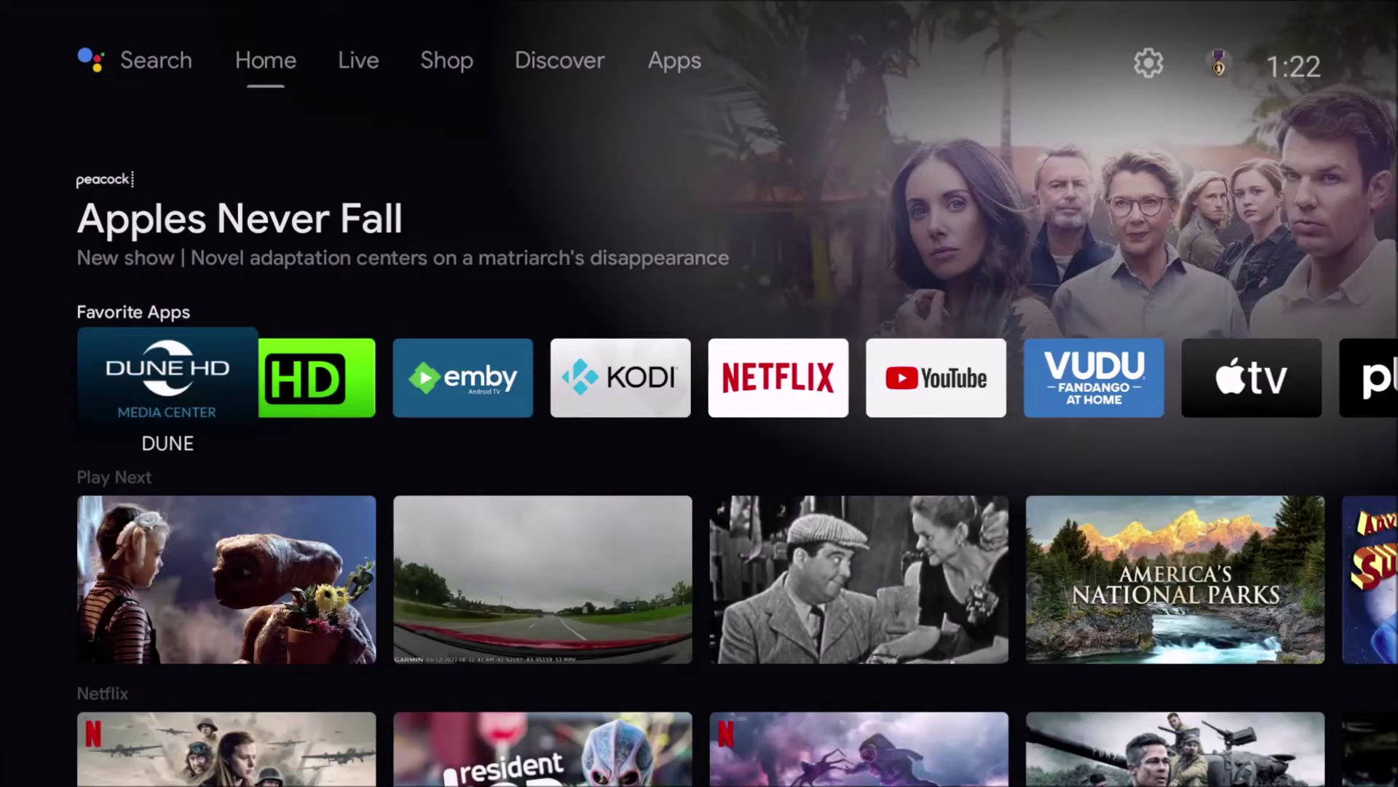
Step: Move right along the Favorite Apps row to the Synology Photos app
key(Right)
key(Right)
key(Right)
key(Right)
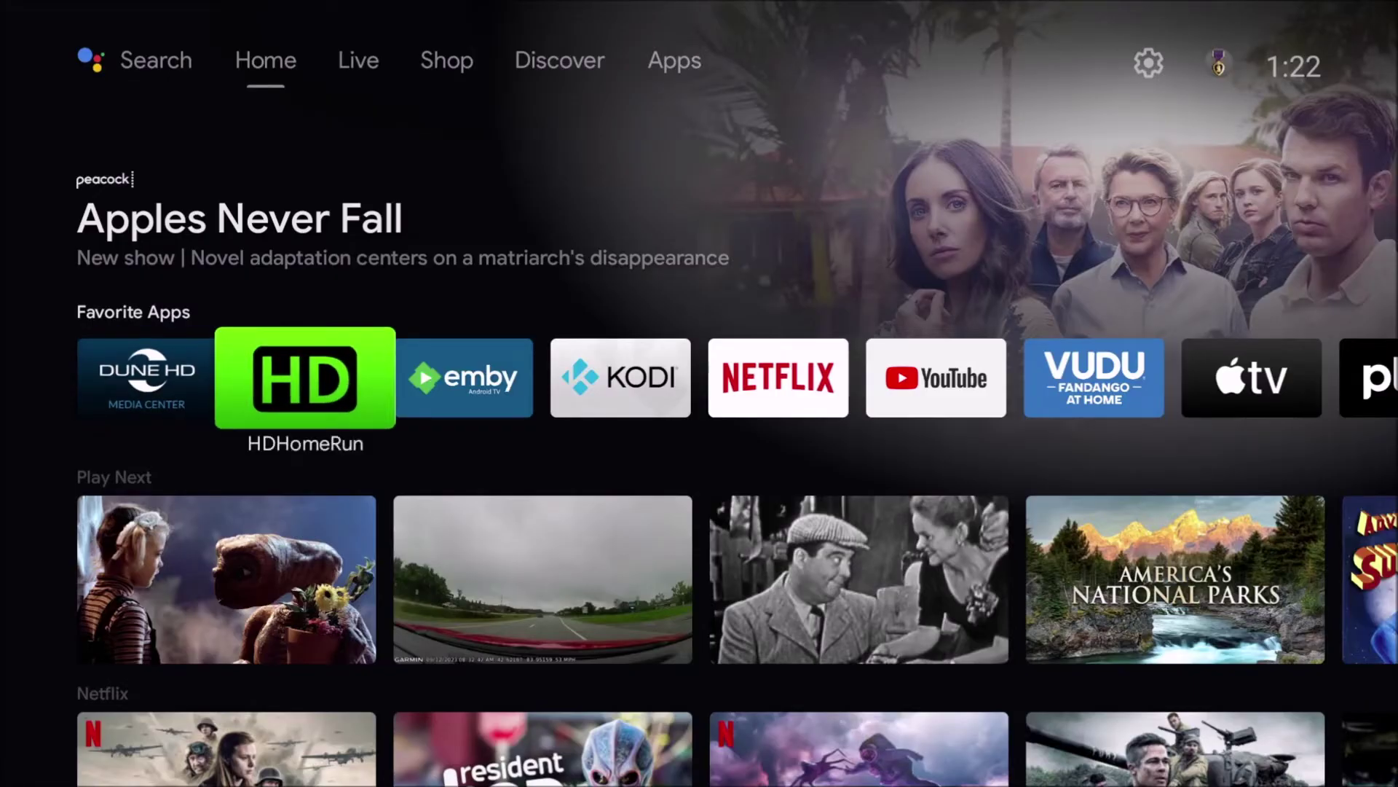
key(Right)
key(Right)
key(Right)
key(Right)
key(Right)
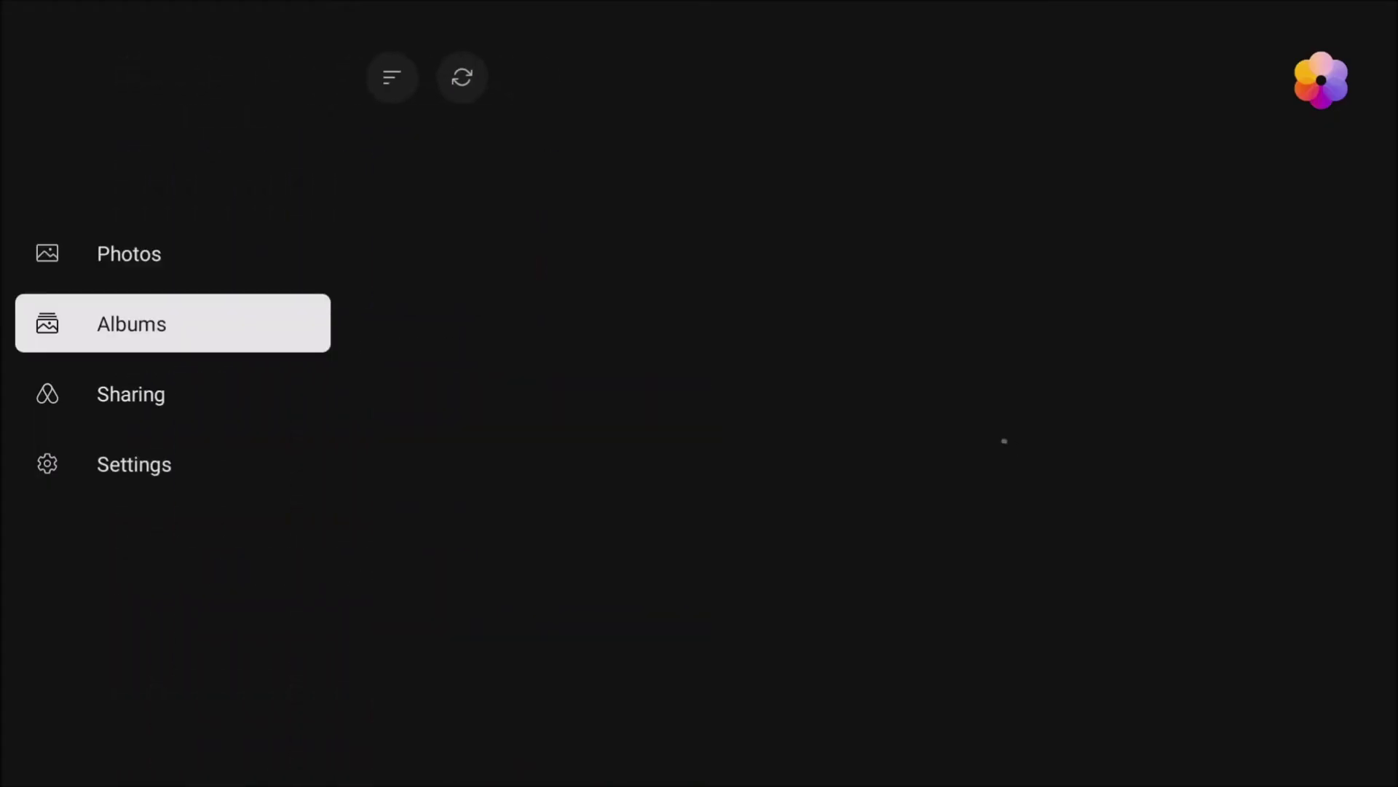
key(Right)
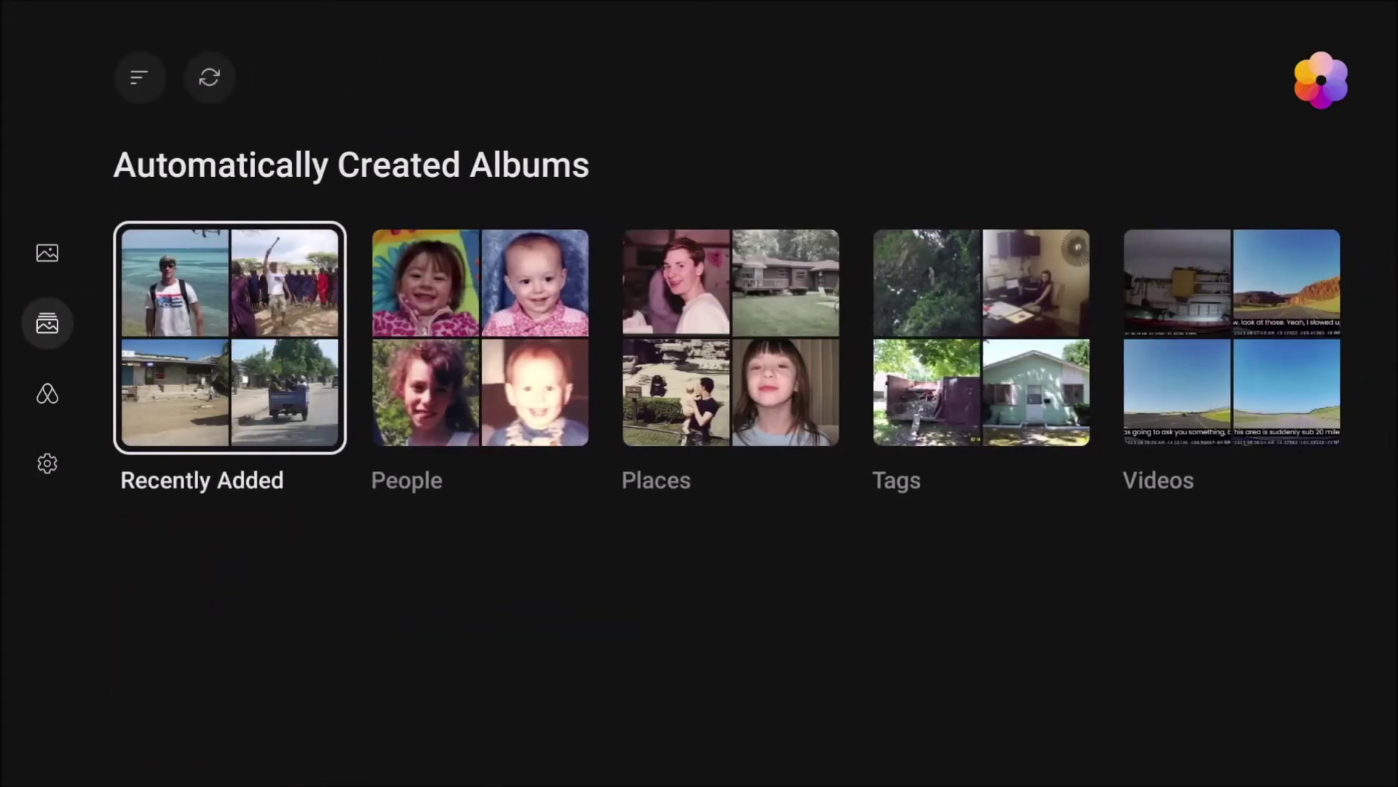
key(Return)
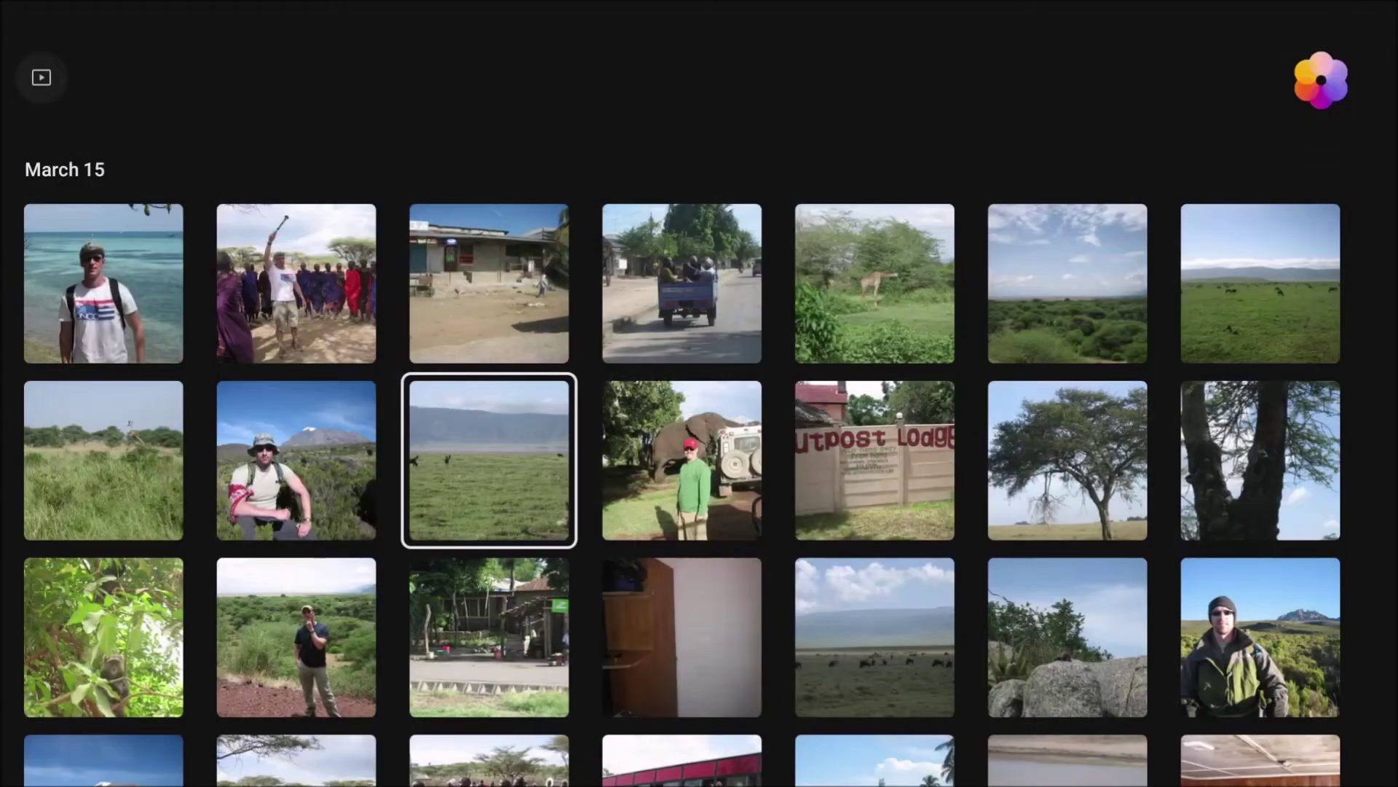
key(Right)
key(Escape)
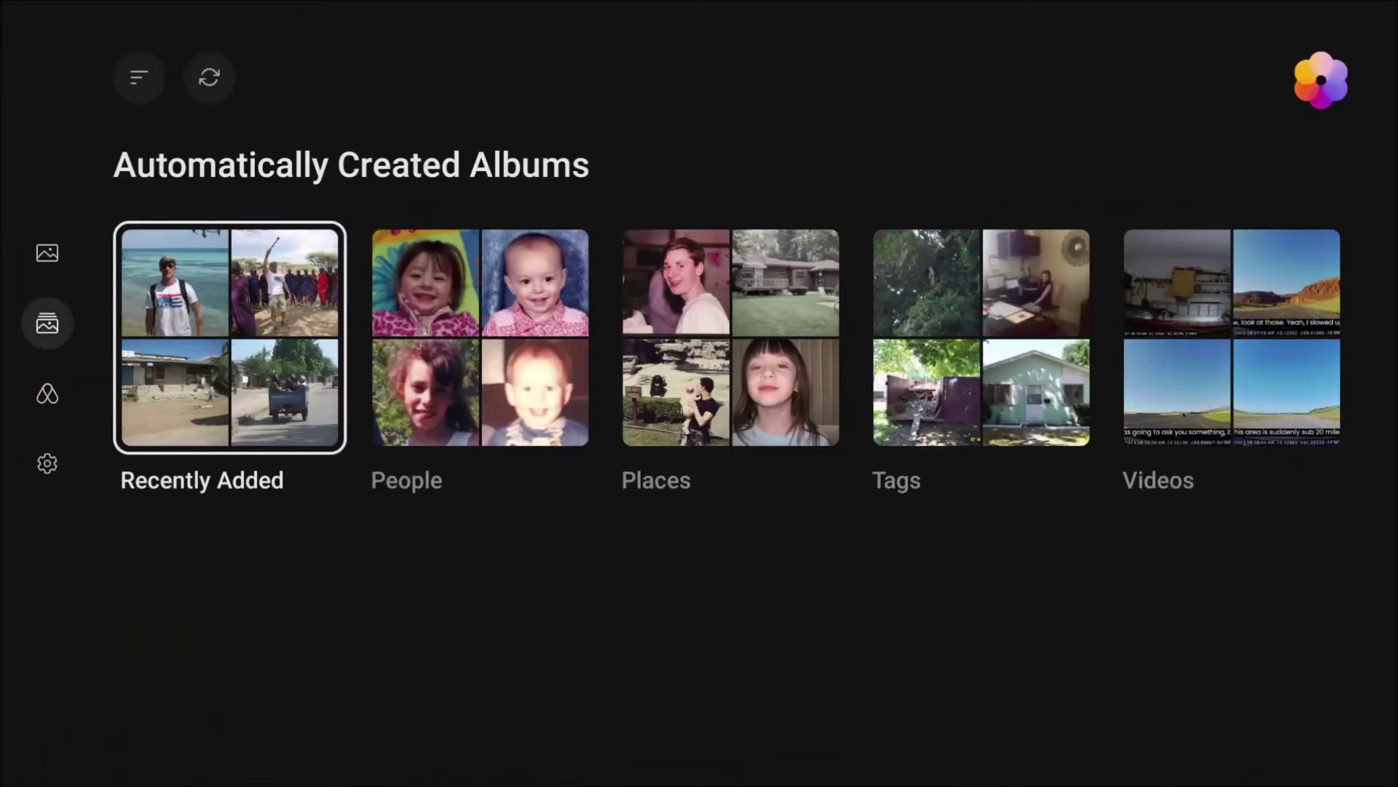
key(Right)
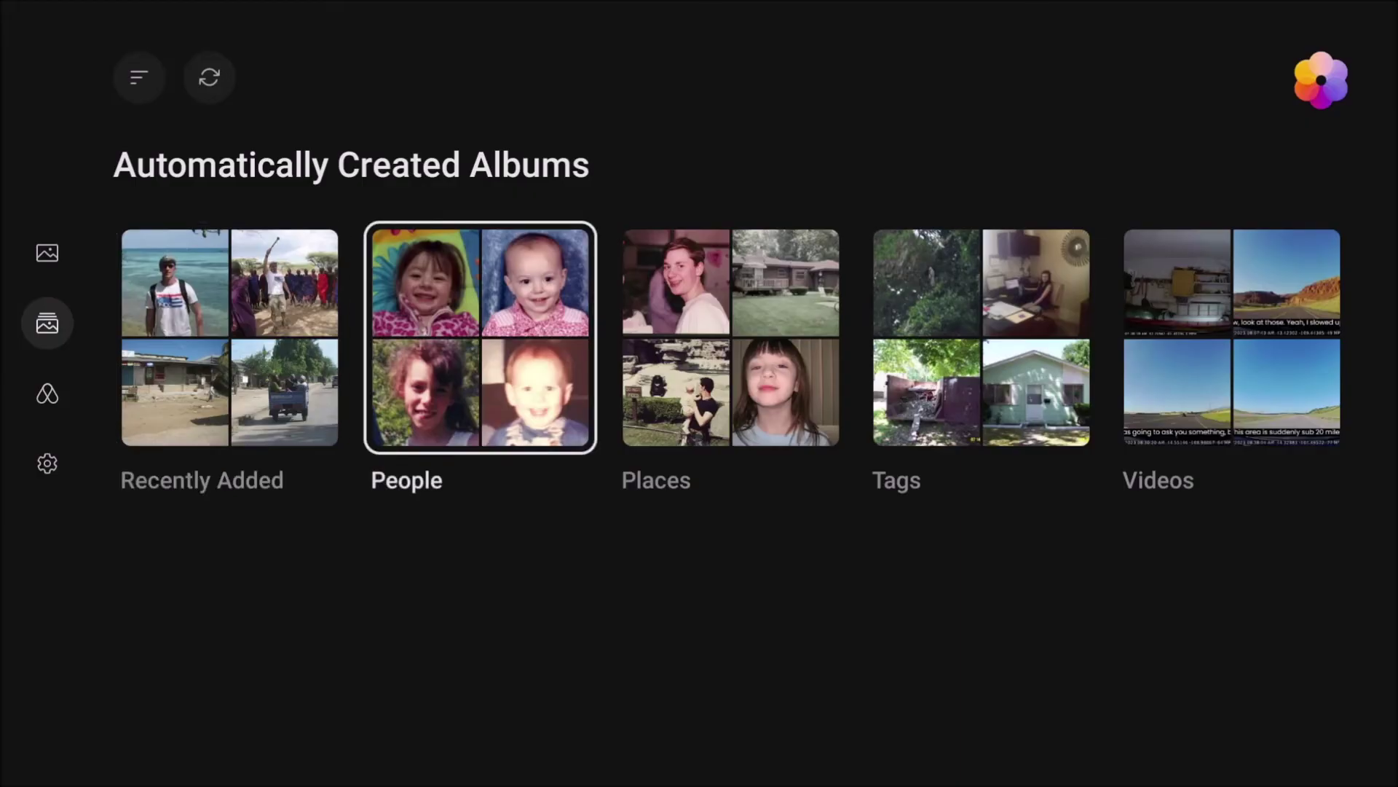
key(Return)
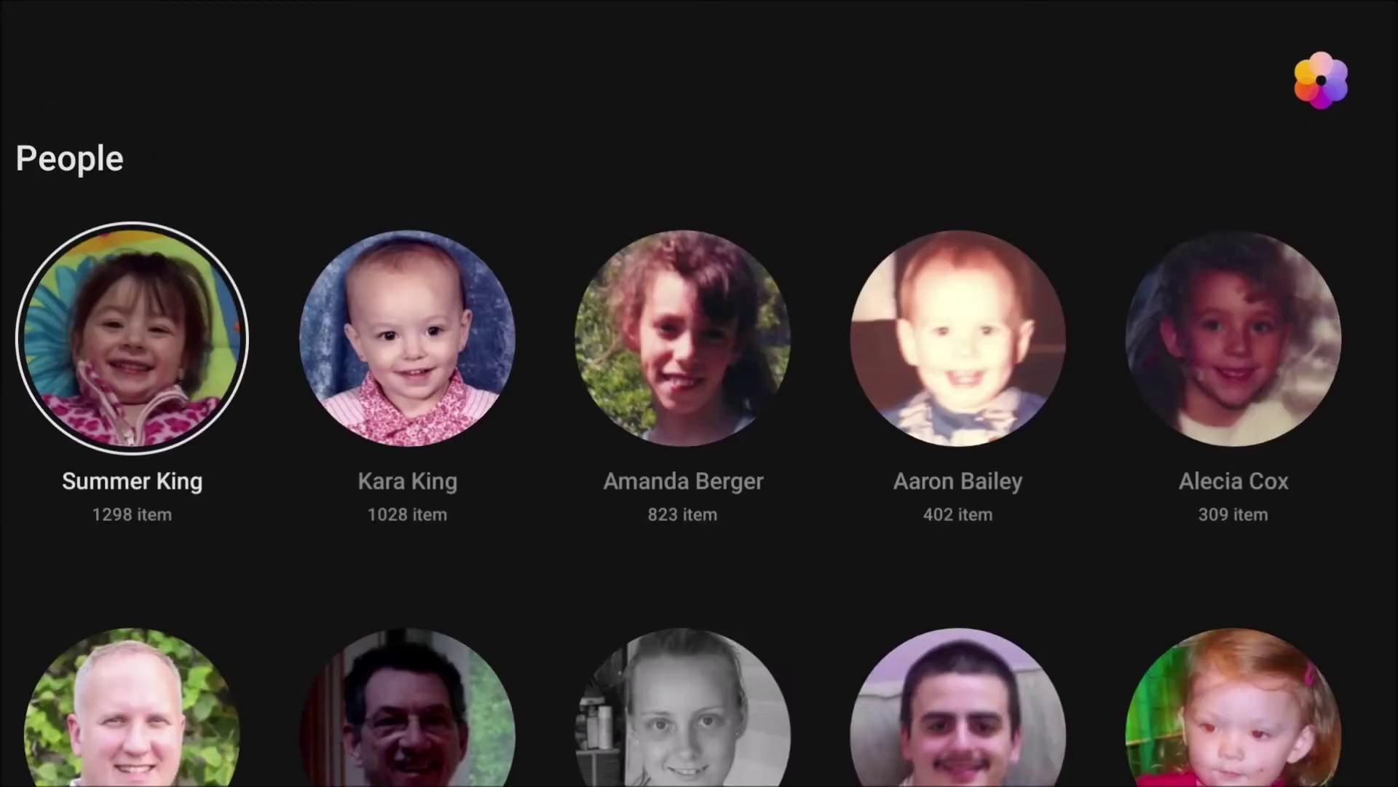
key(Down)
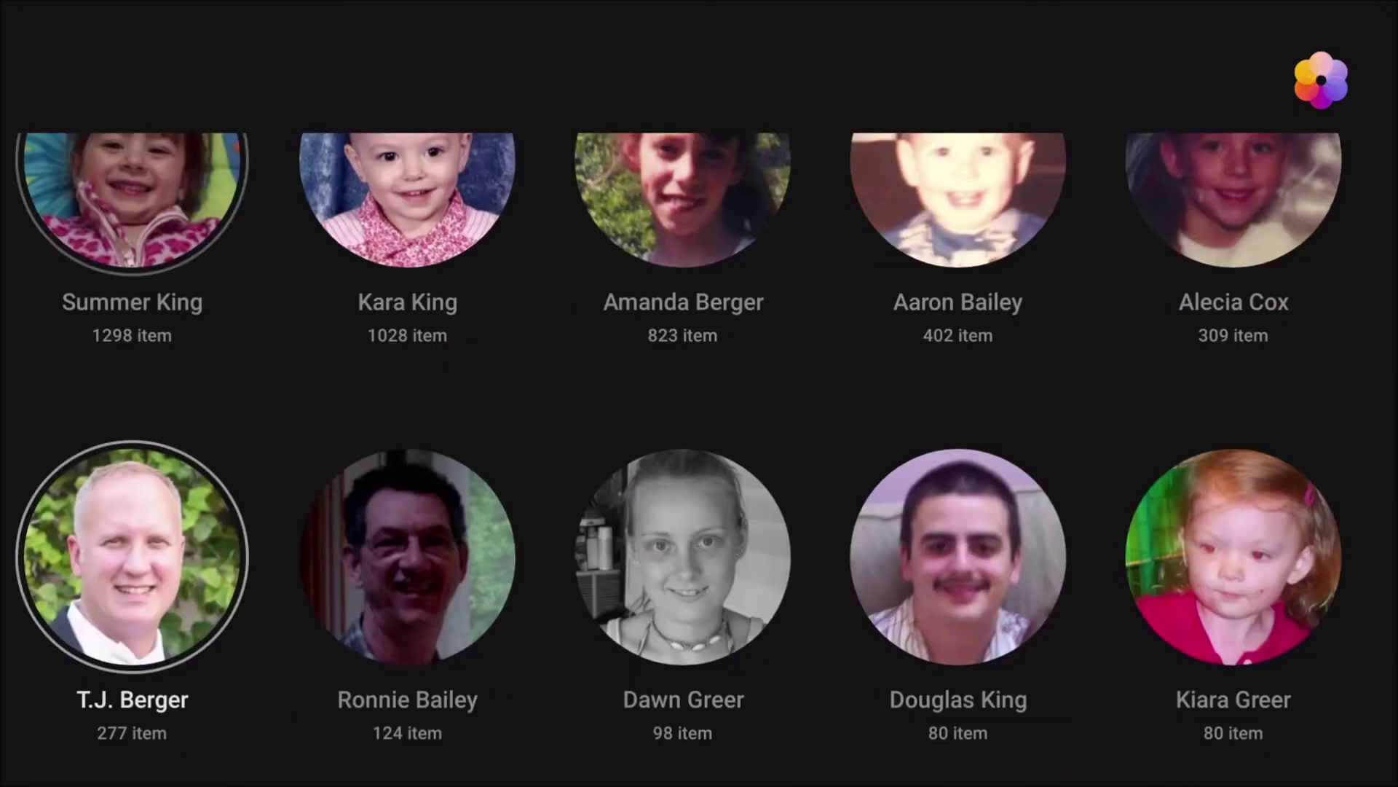
key(Up)
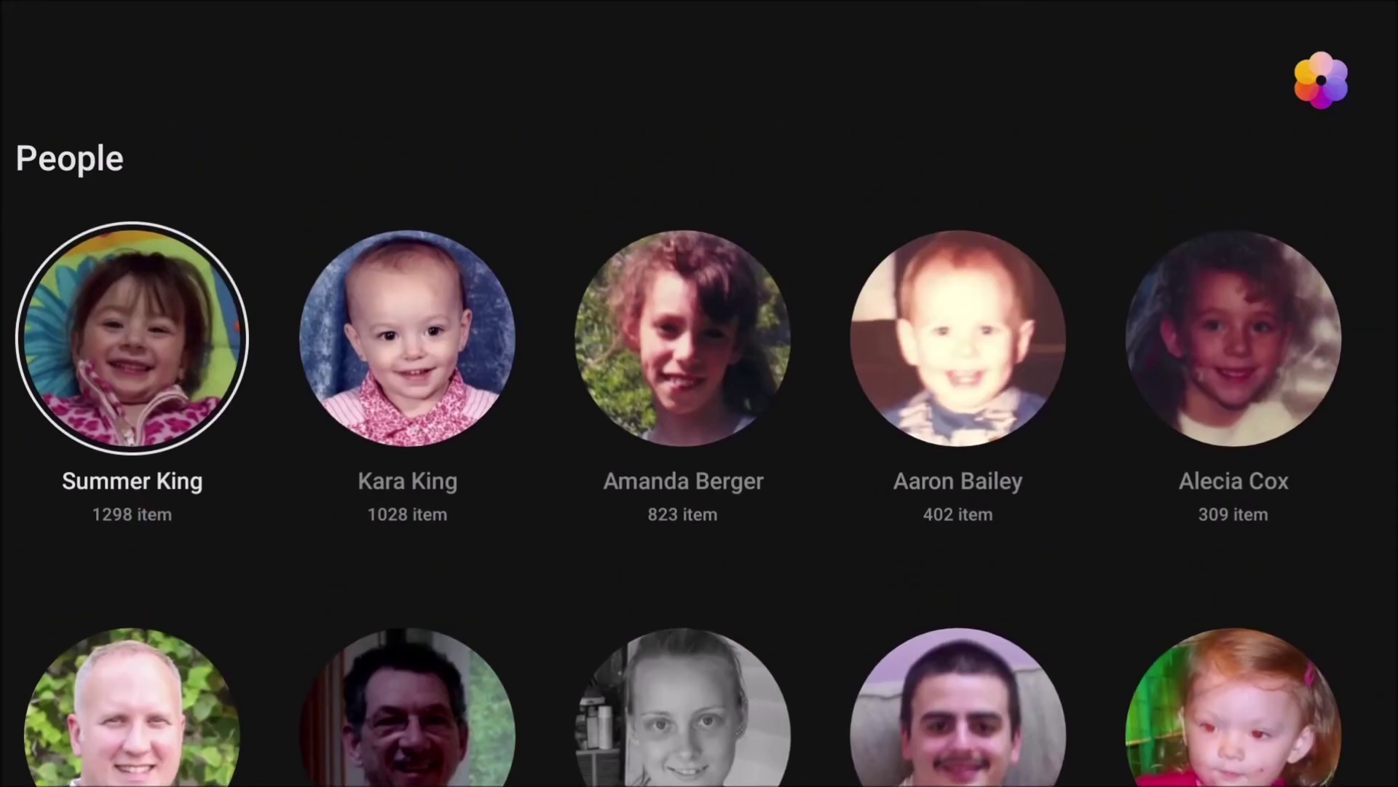
key(Right)
key(Right)
key(Right)
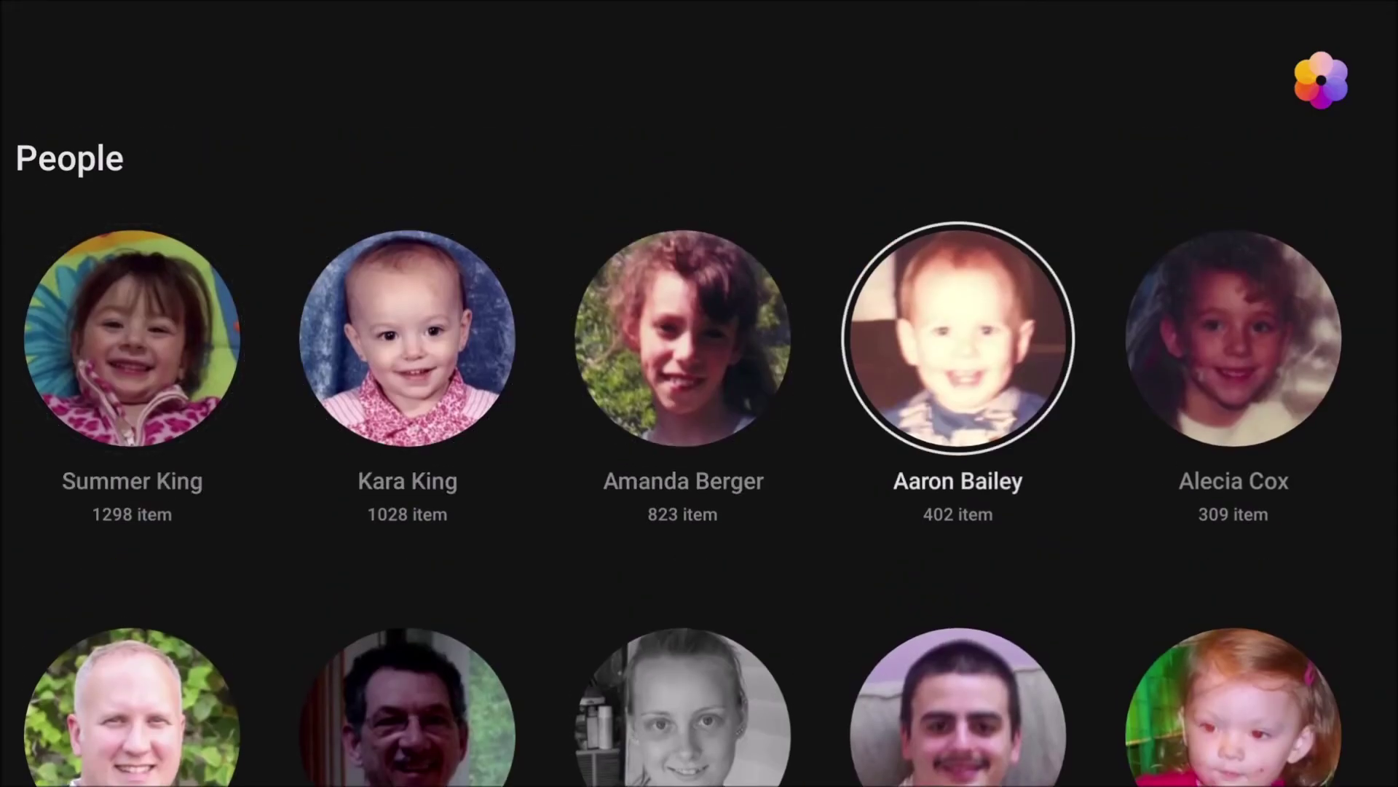
key(Return)
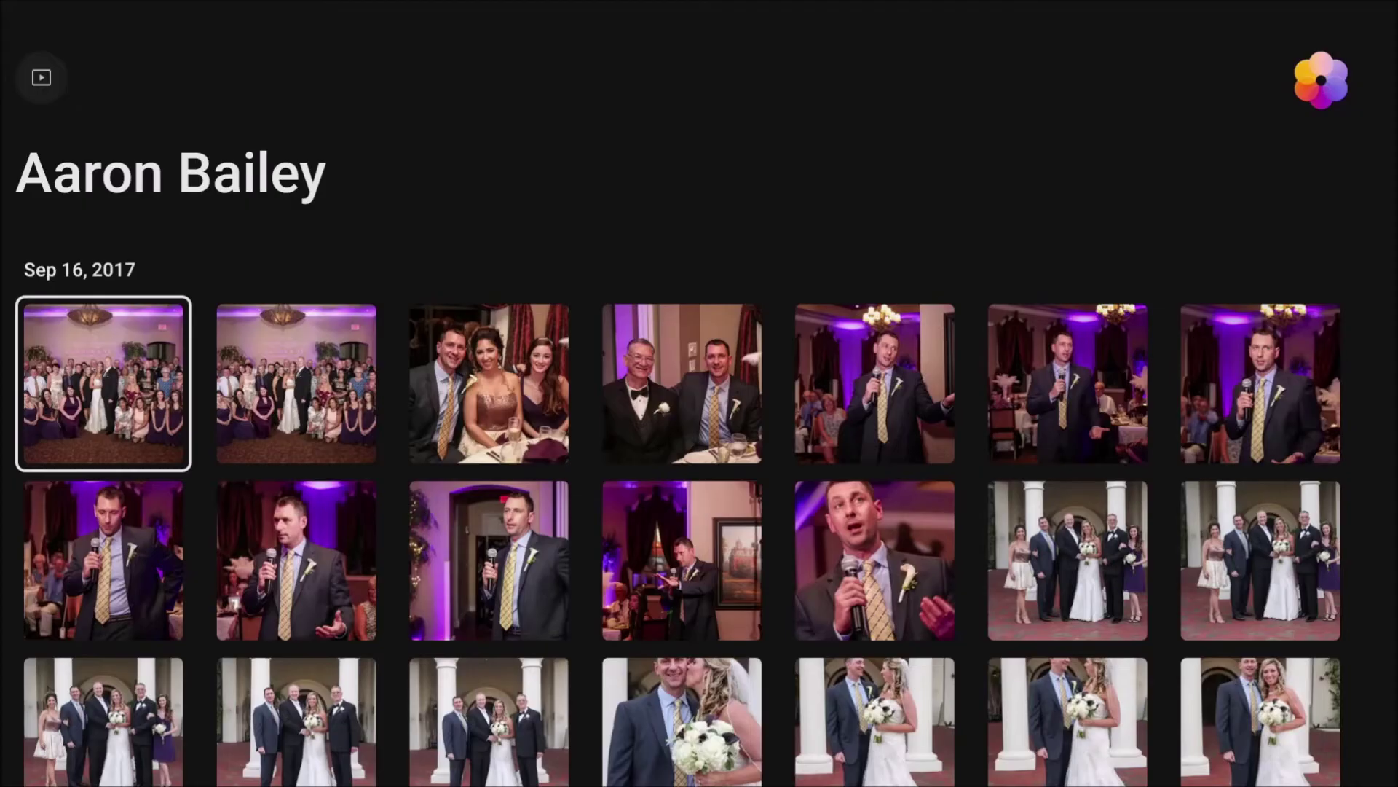
key(Down)
key(Down)
key(Down)
key(Down)
key(Down)
key(Down)
key(Down)
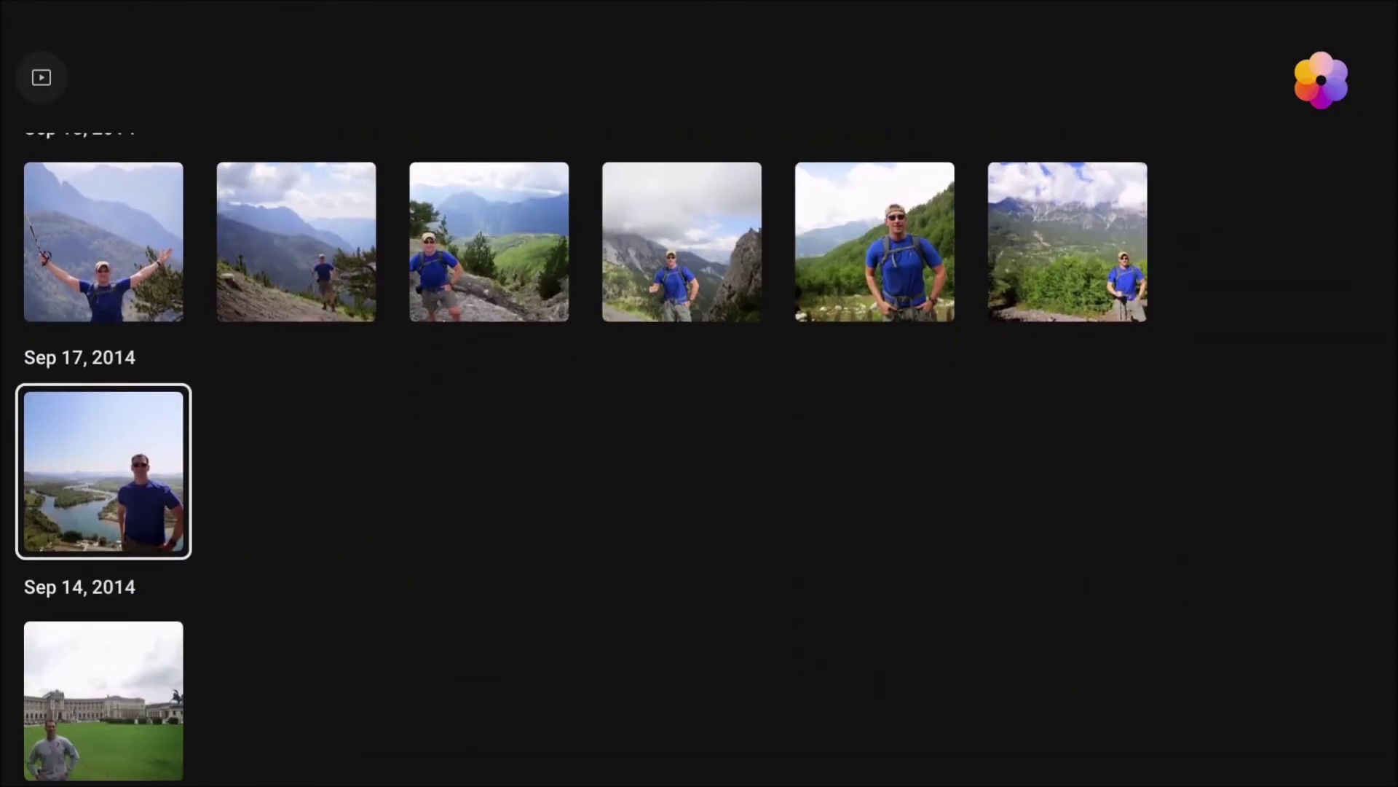
key(Up)
key(Up)
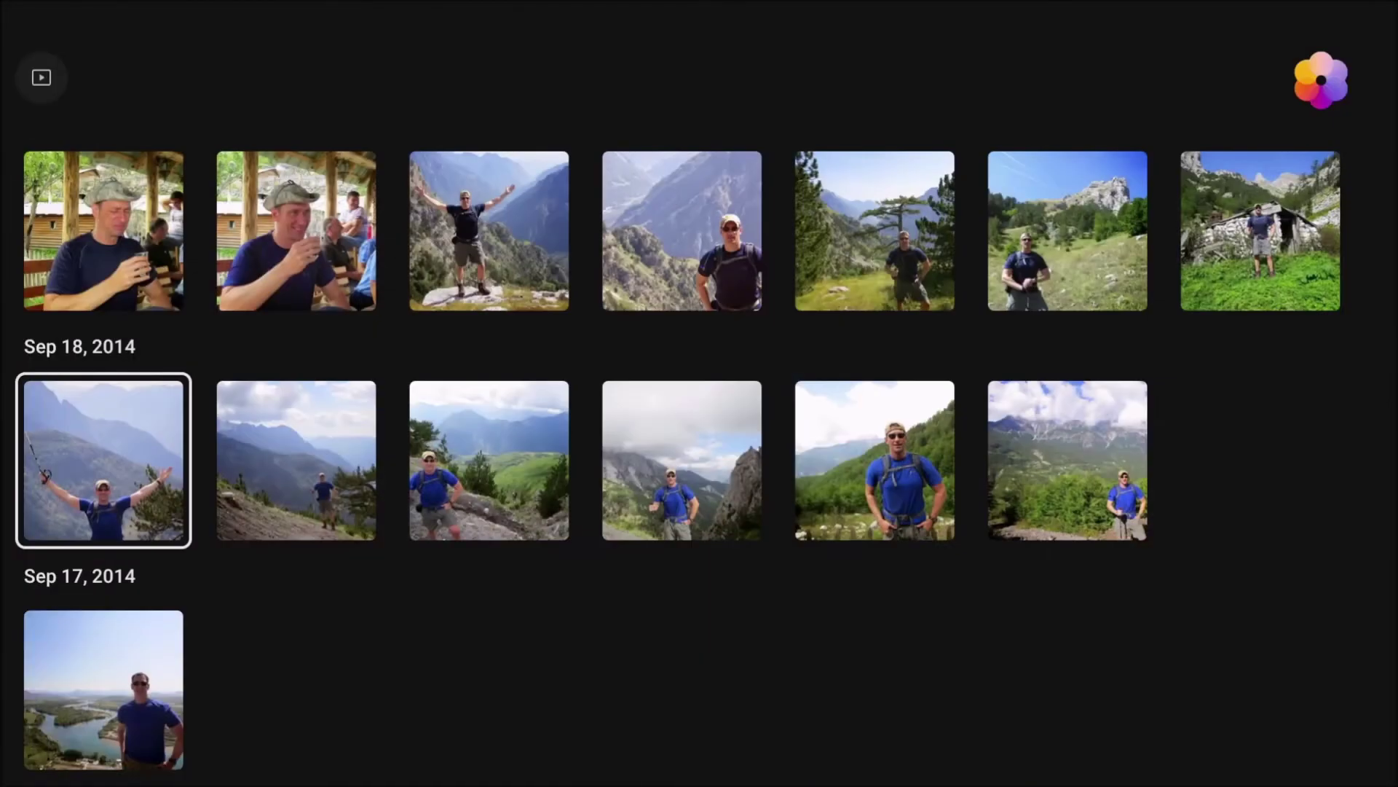
key(Escape)
key(Escape)
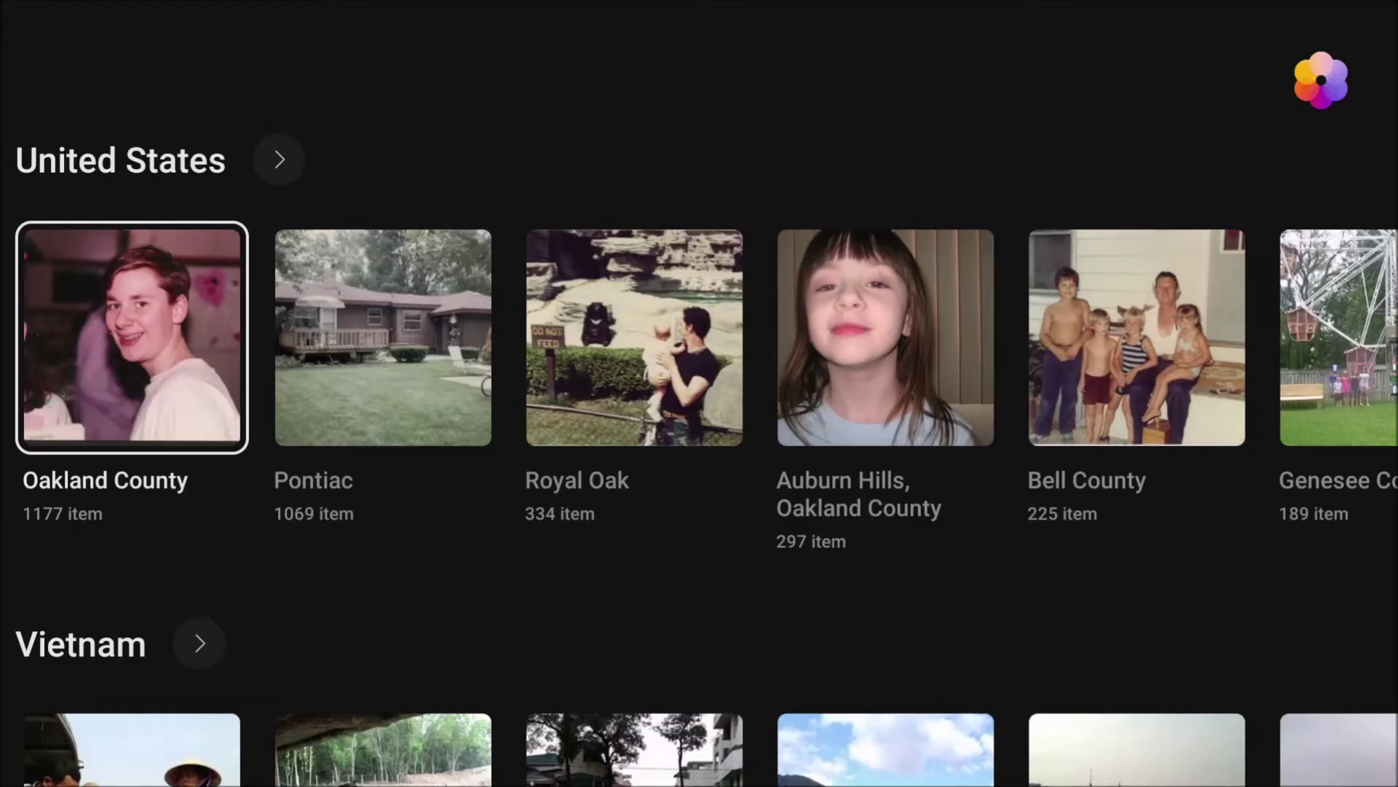
key(Down)
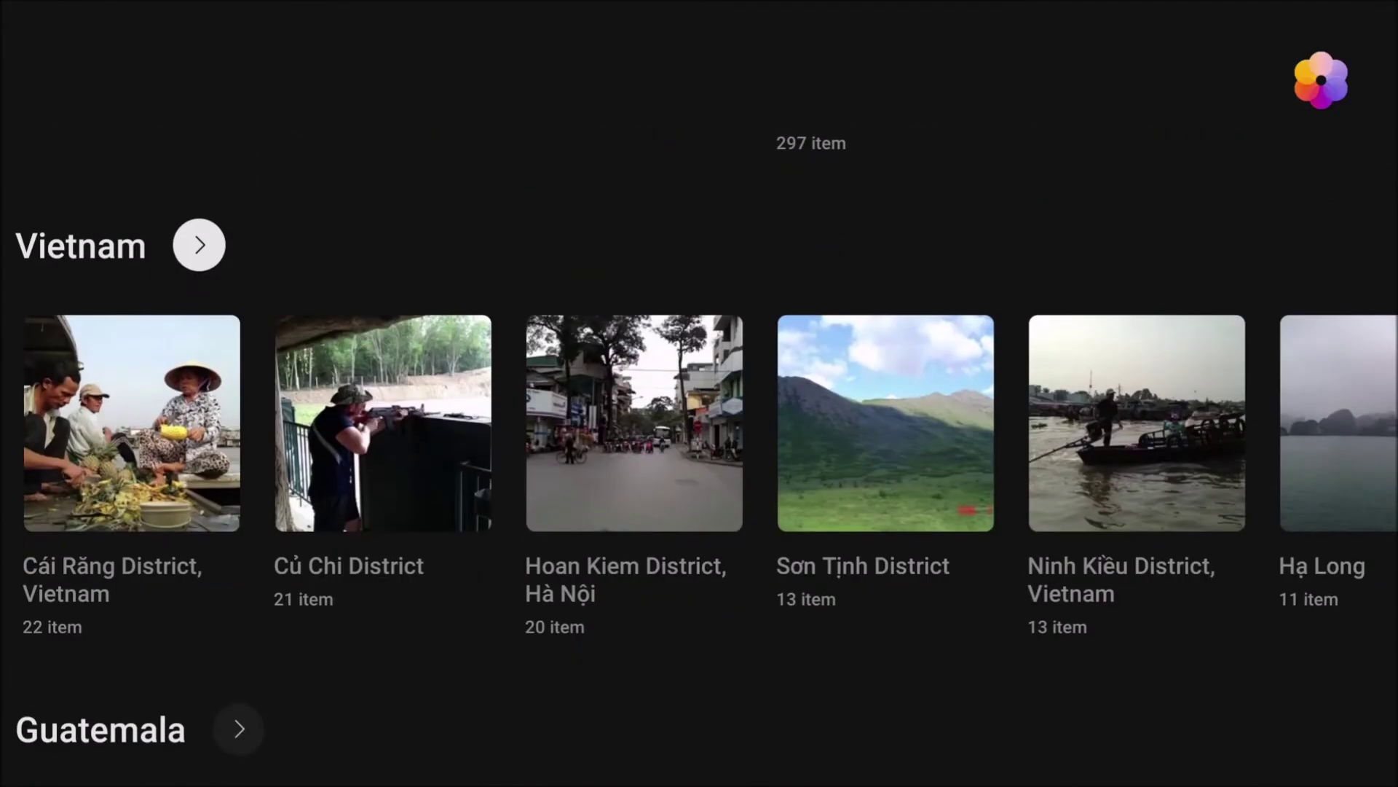
key(Down)
key(Down)
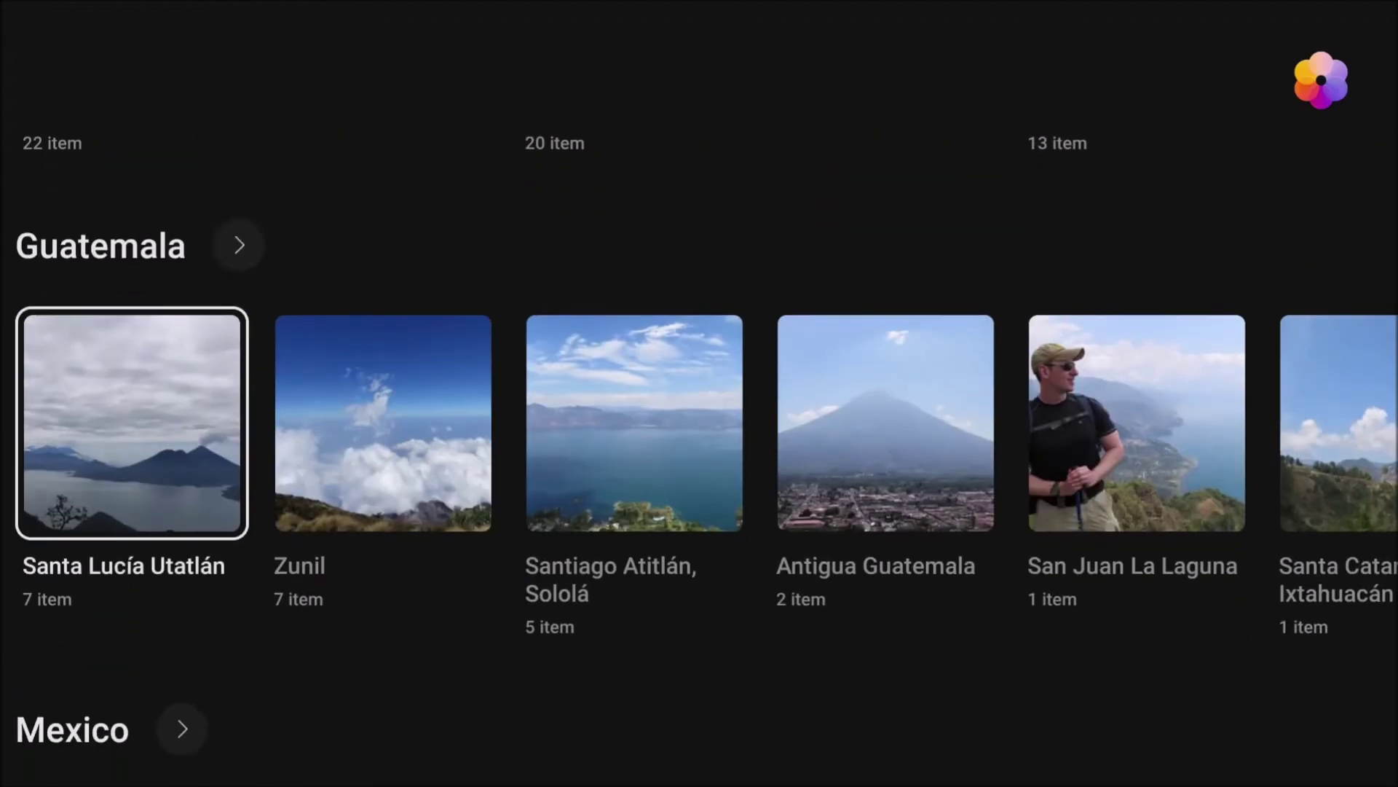
key(Down)
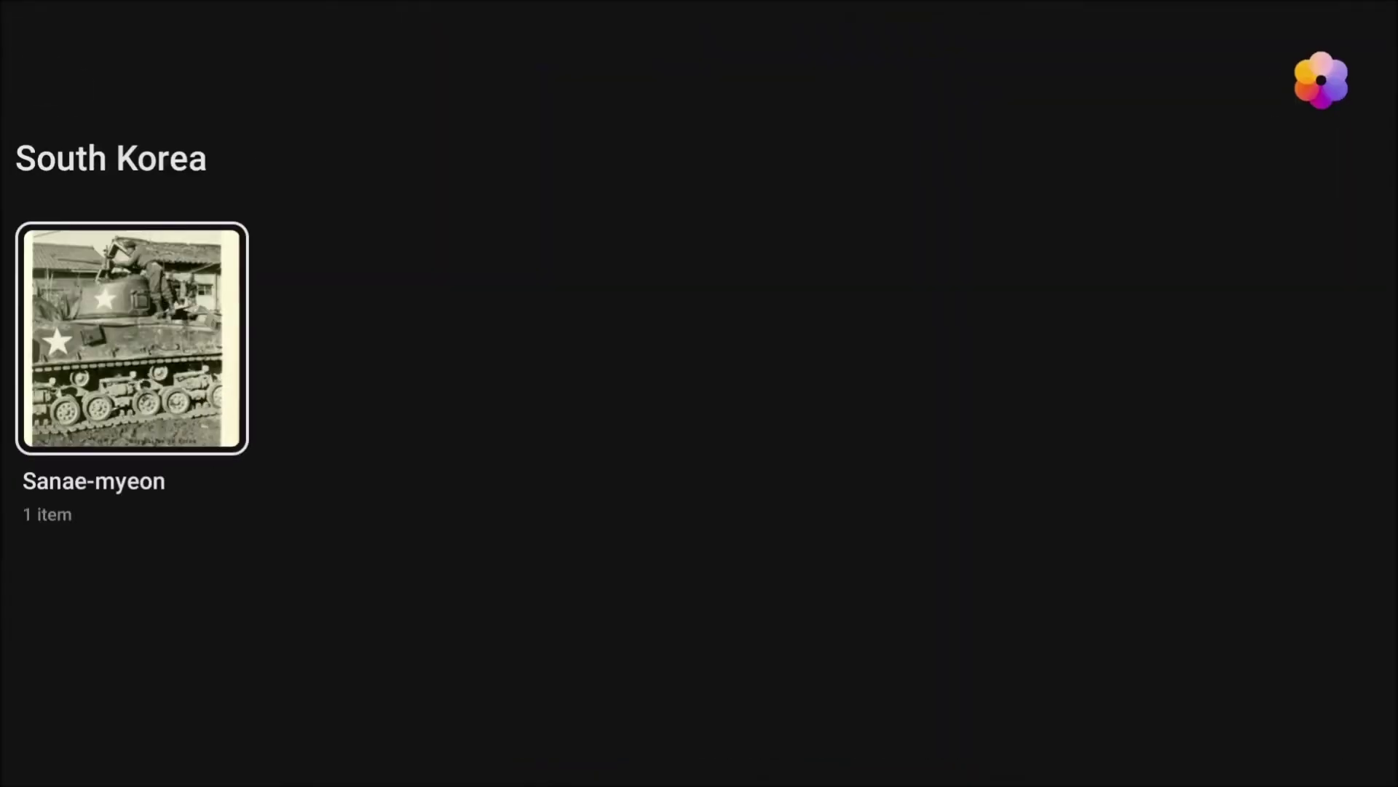
key(Escape)
key(Up)
key(Up)
key(Up)
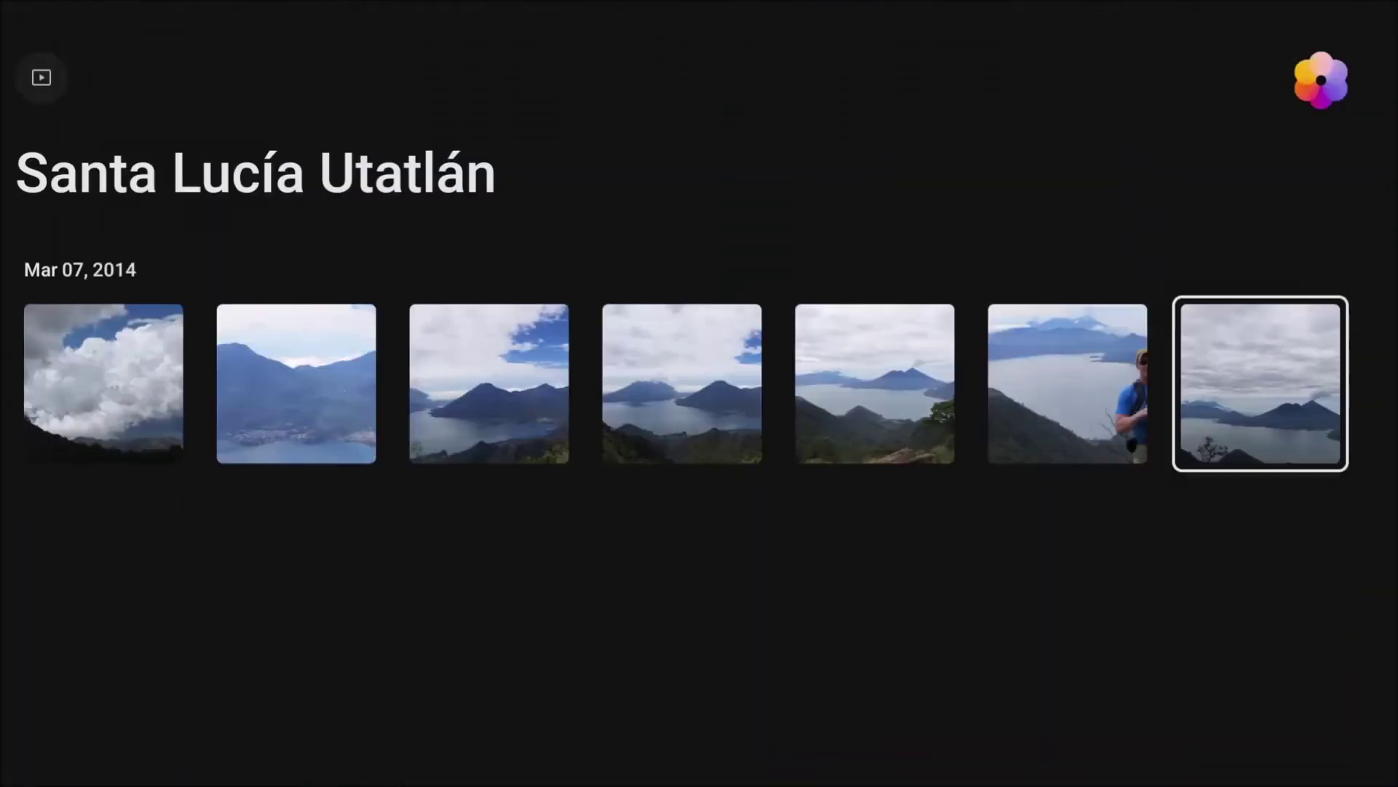
key(Up)
key(Escape)
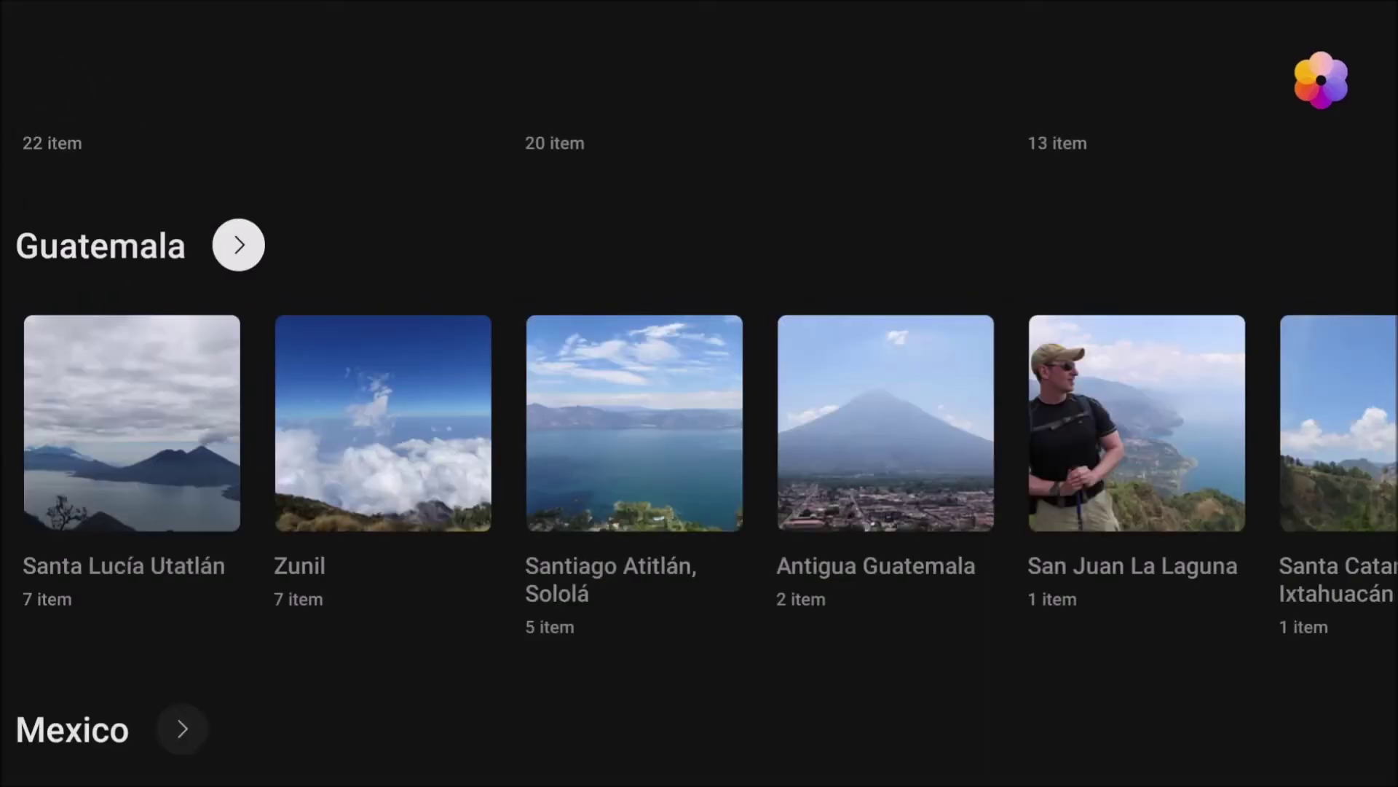
key(Up)
key(Down)
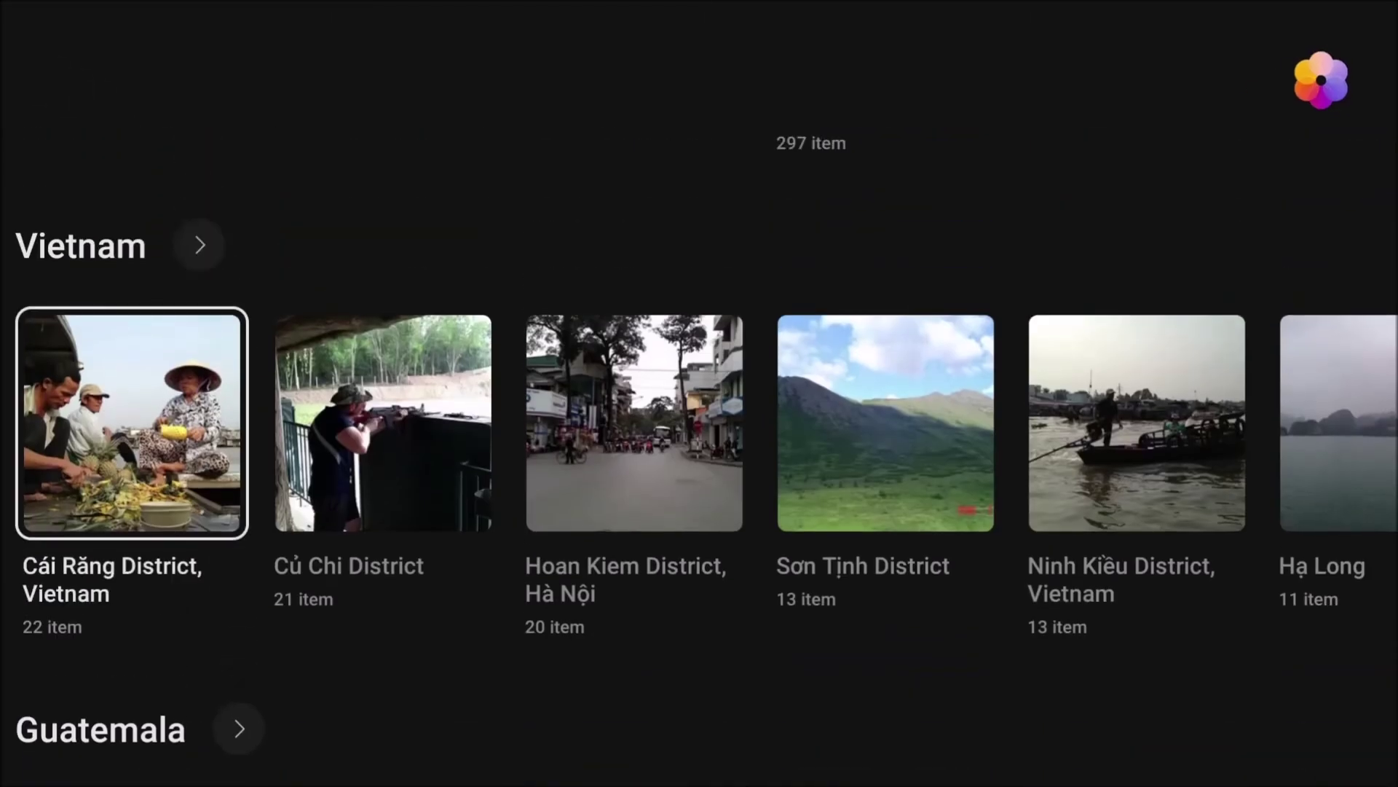
key(Return)
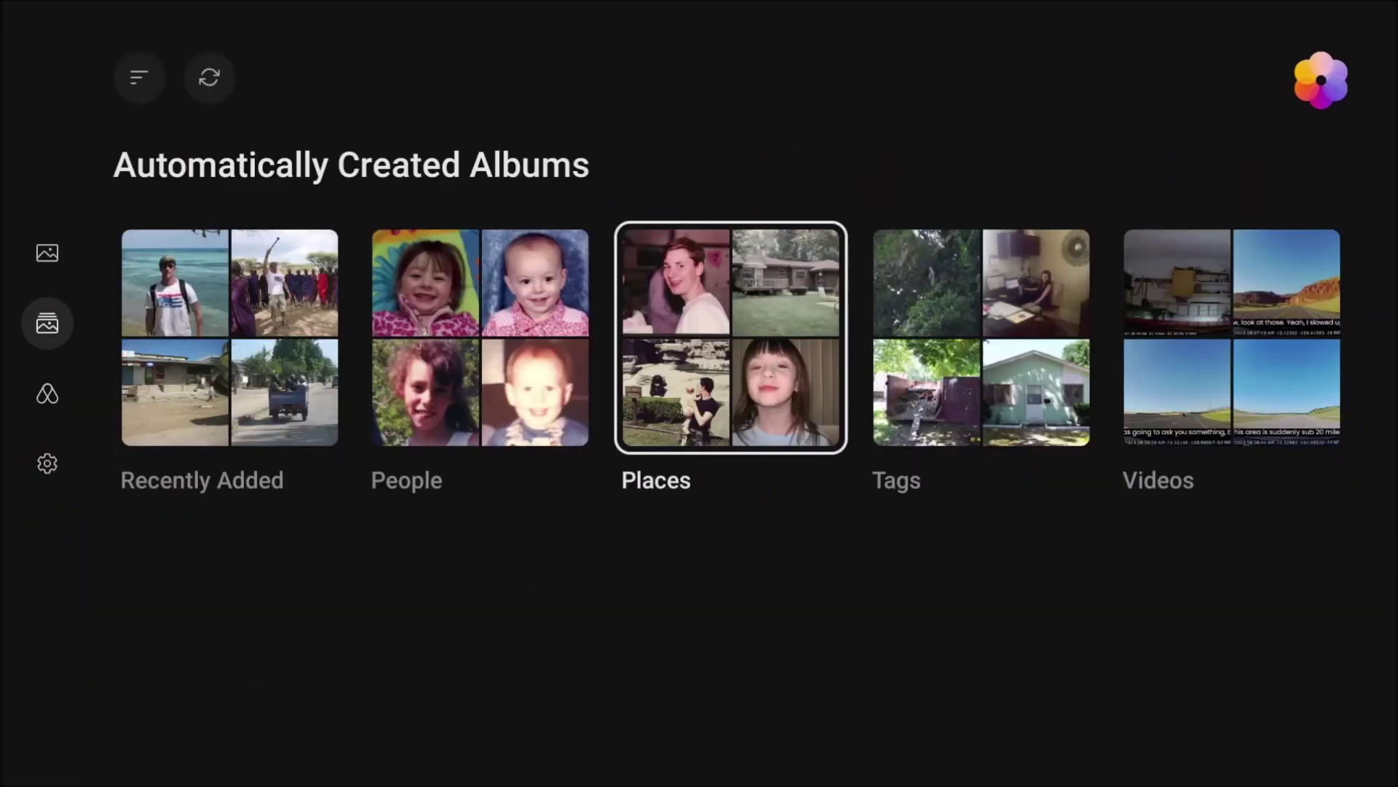
Step: Open the Tags album and browse tags such as Vietnam trip and 83 Mckinley
key(Right)
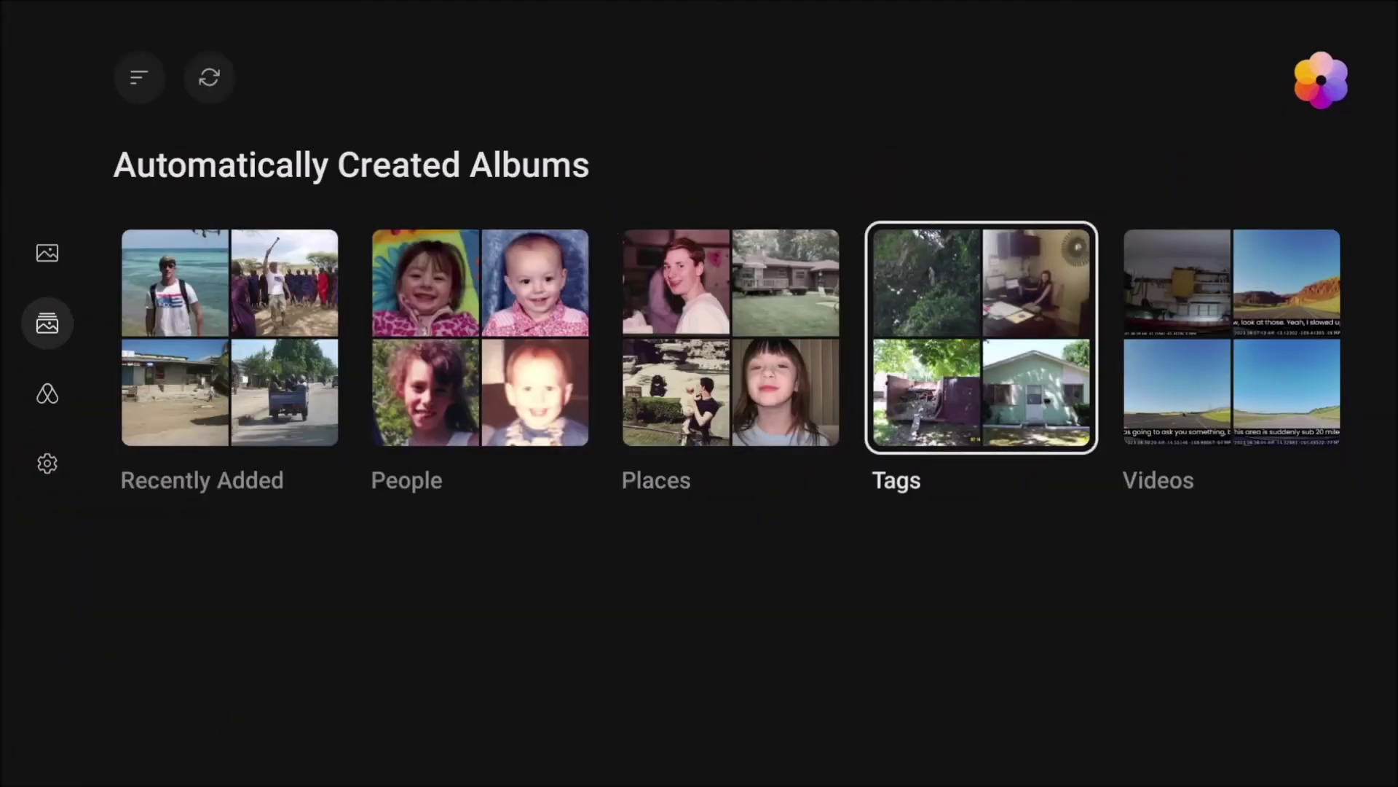
key(Return)
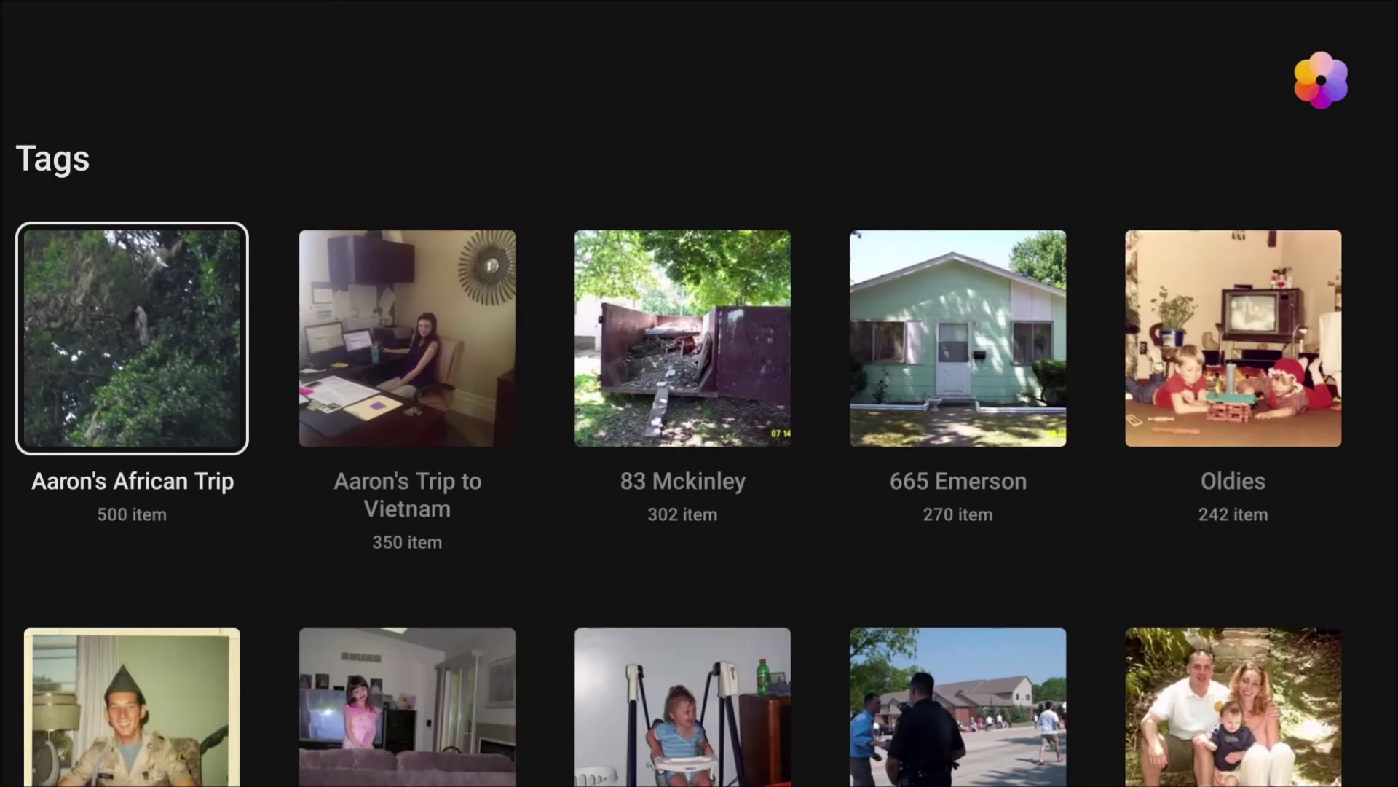
key(Right)
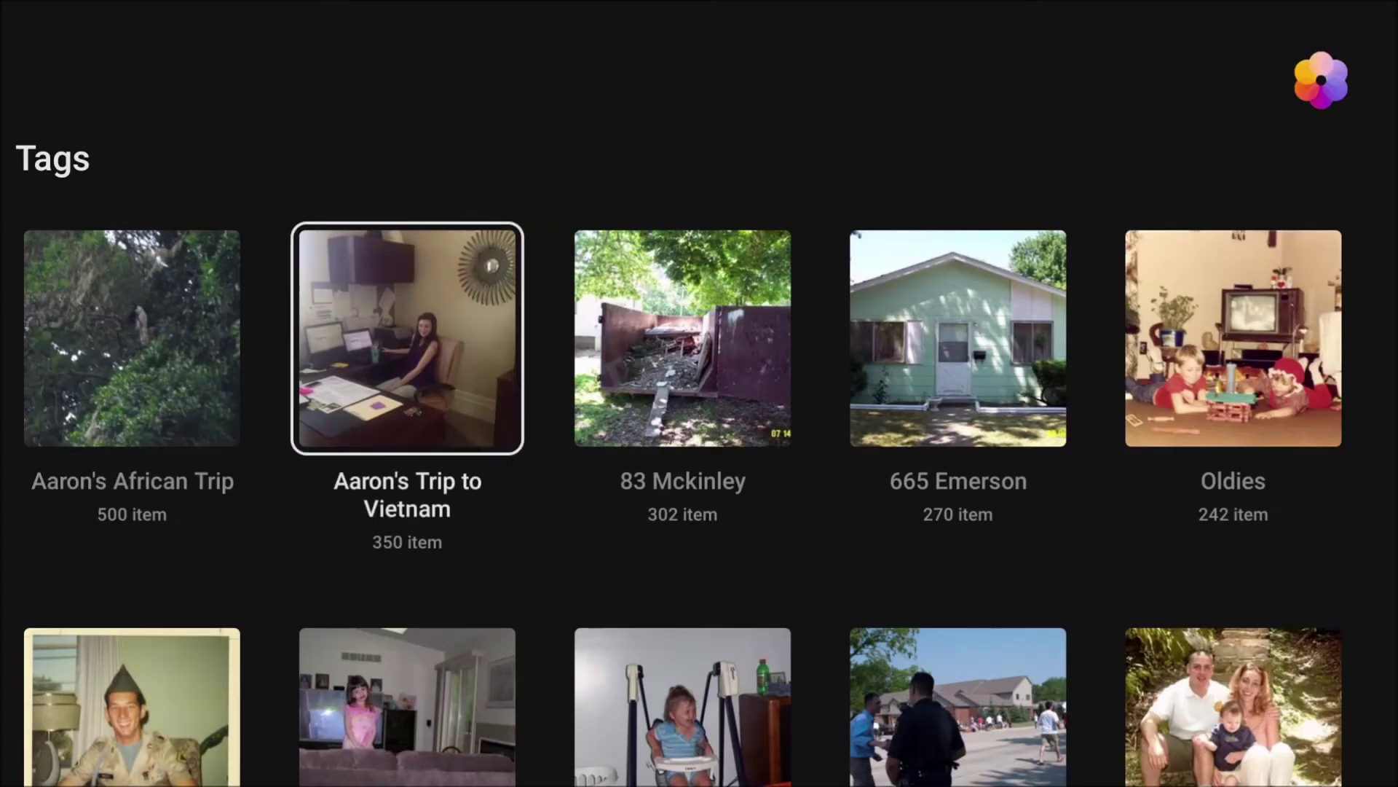
key(Right)
key(Down)
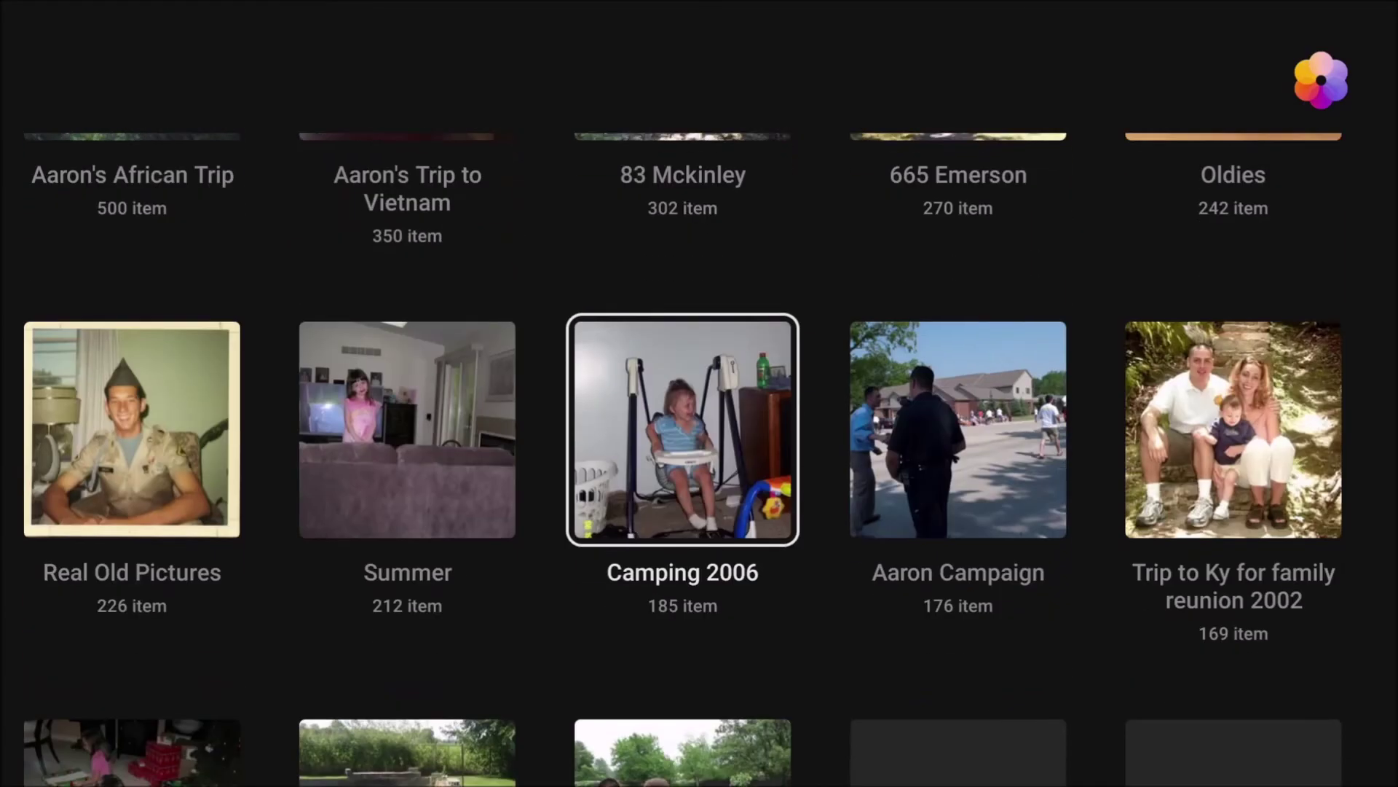
key(Up)
Step: Open the Camping 2006 album, browse its photos, then go back down the album list
key(Down)
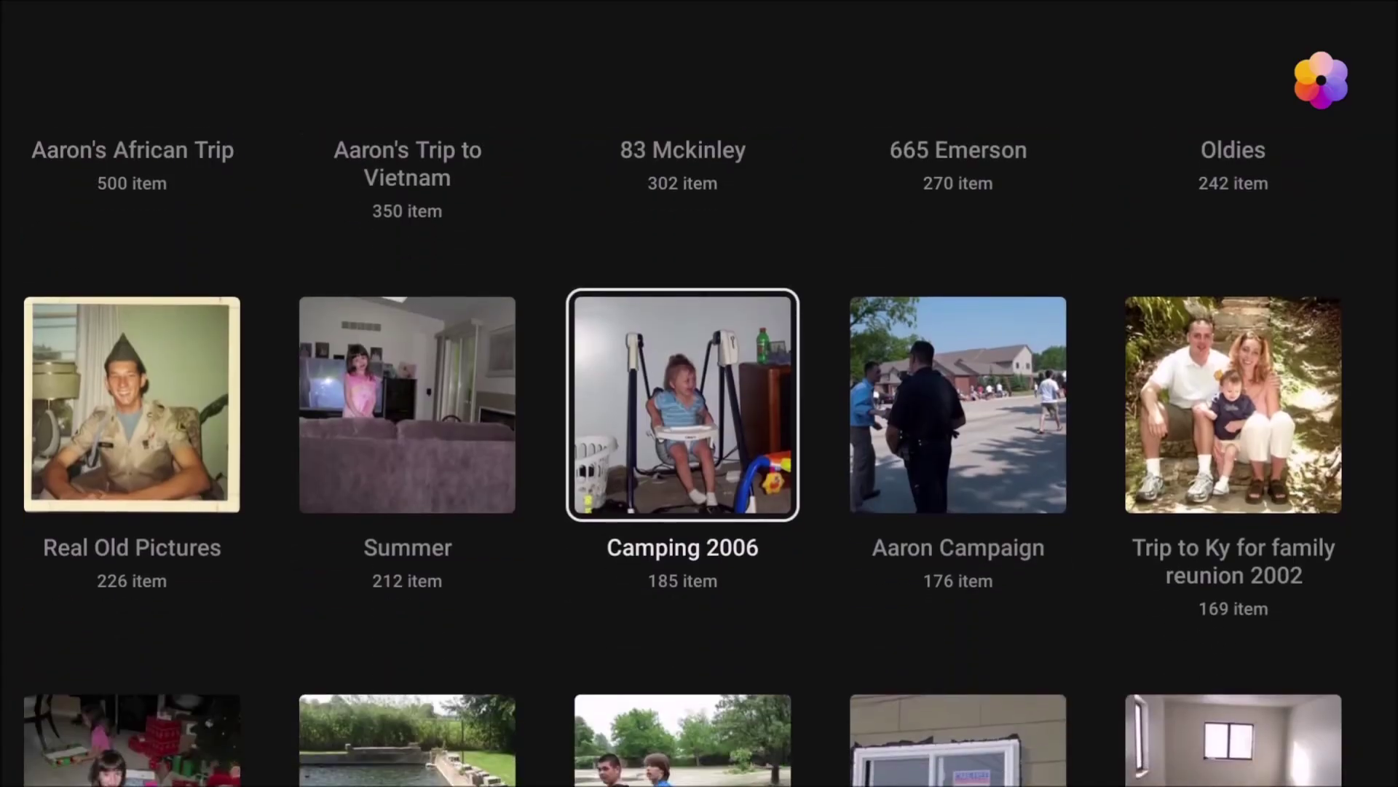
key(Return)
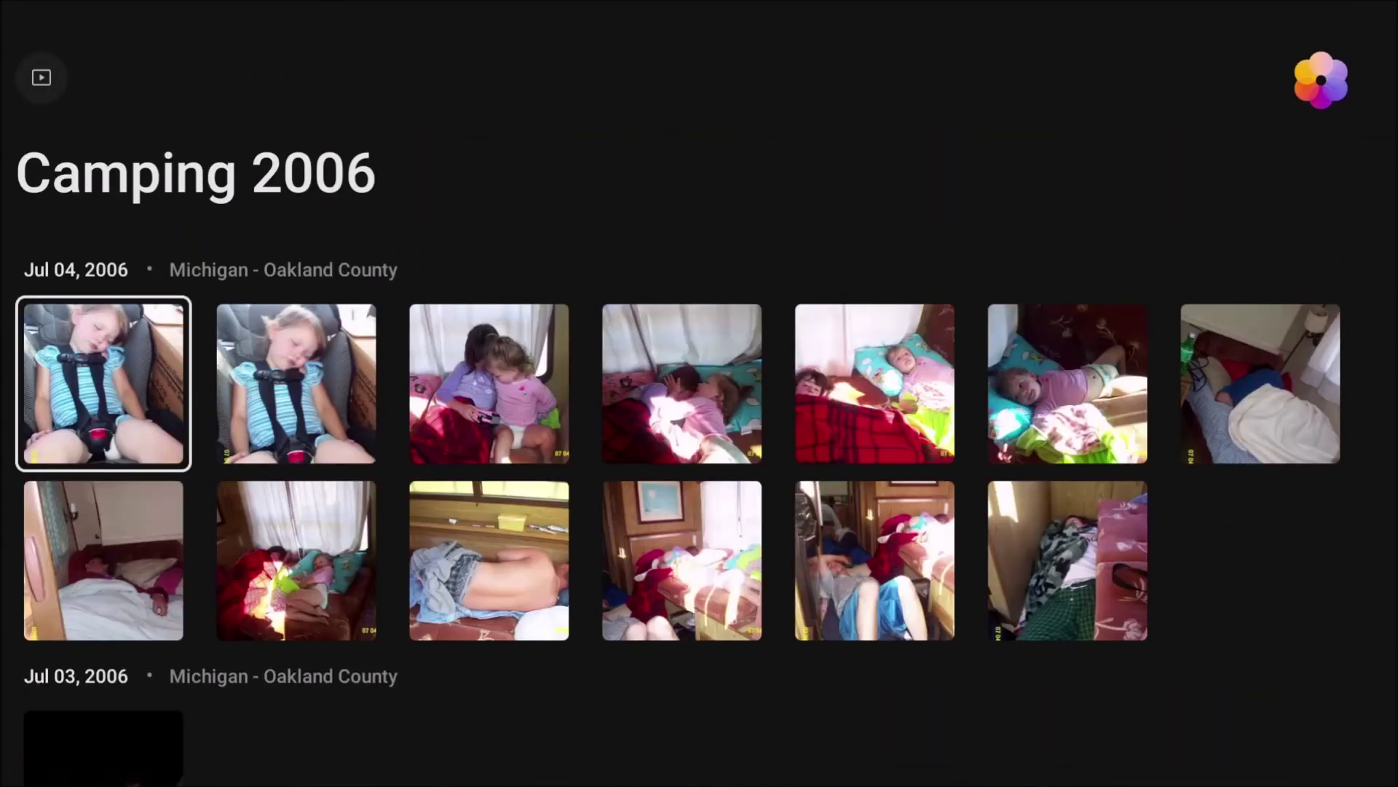
key(Down)
key(Down)
key(Down)
key(Down)
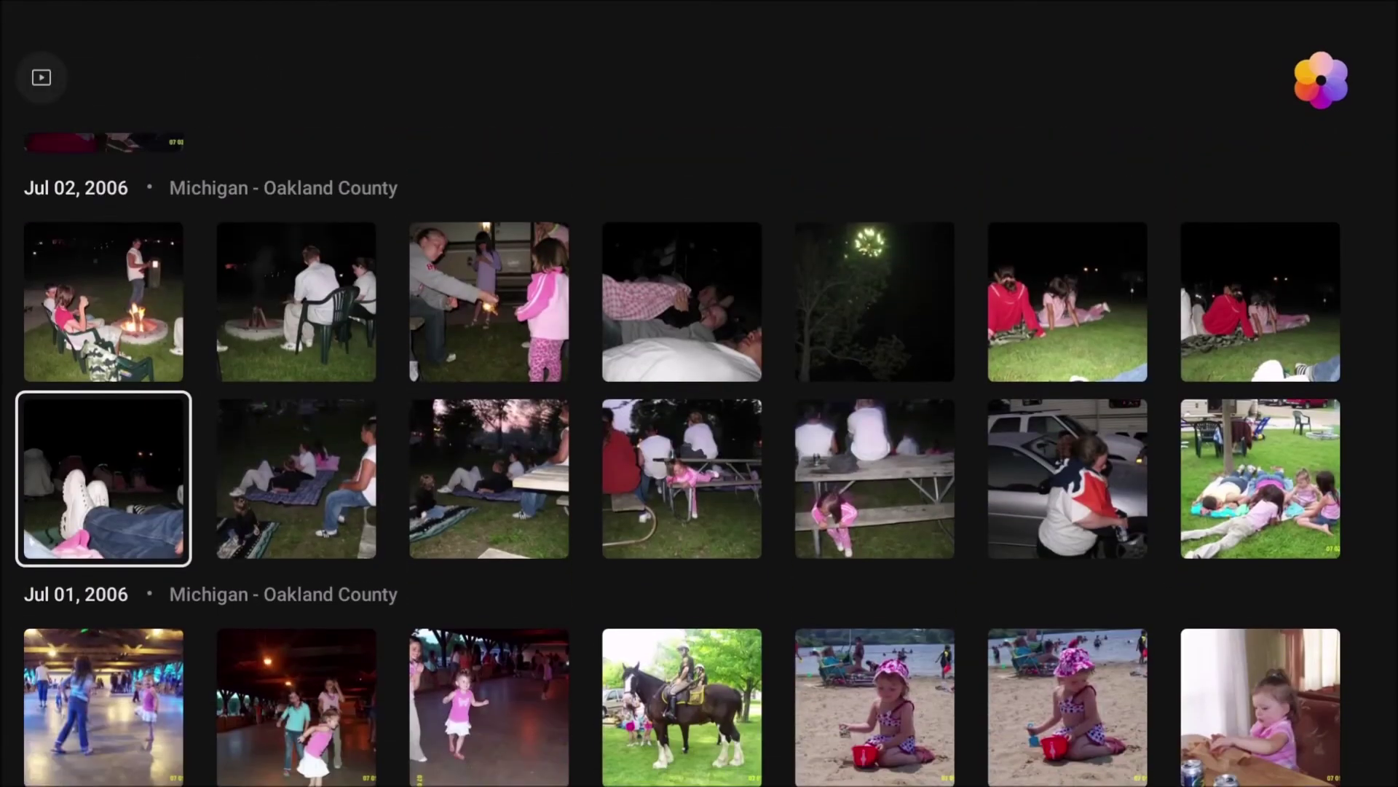
key(Down)
key(Down)
key(Down)
key(Down)
key(Down)
key(Down)
key(Escape)
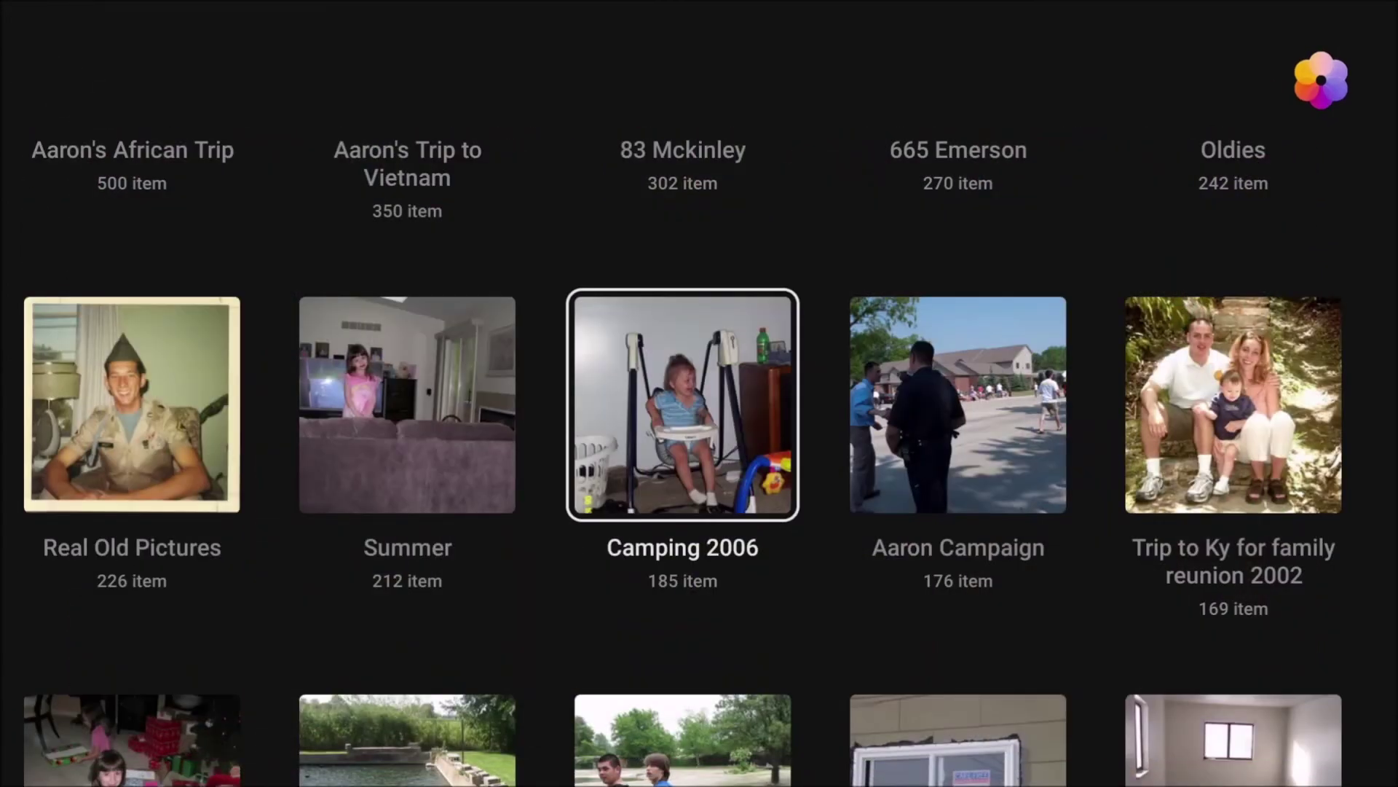
key(Down)
key(Down)
key(Down)
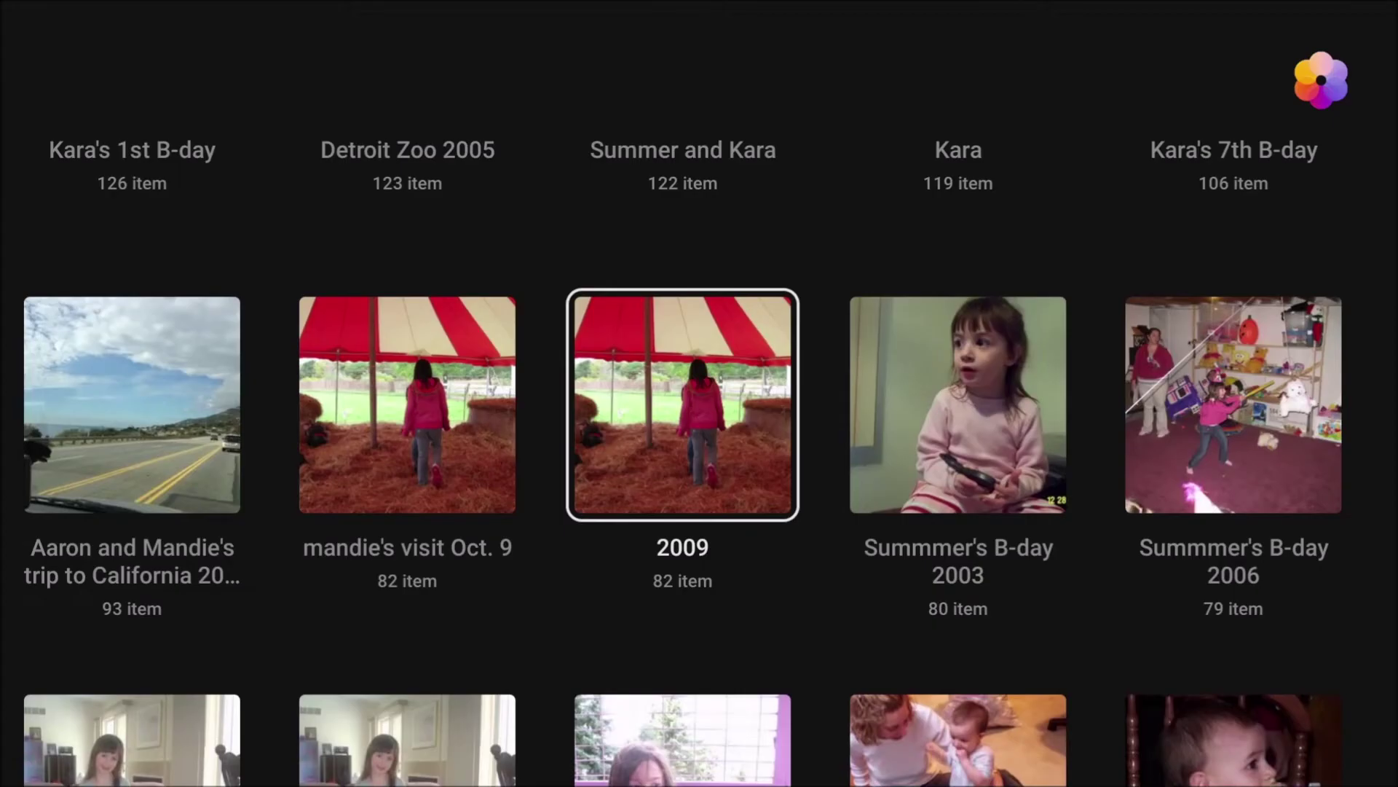
key(Down)
Step: Back out past Automatically Created Albums to the exit prompt and highlight Yes
key(Escape)
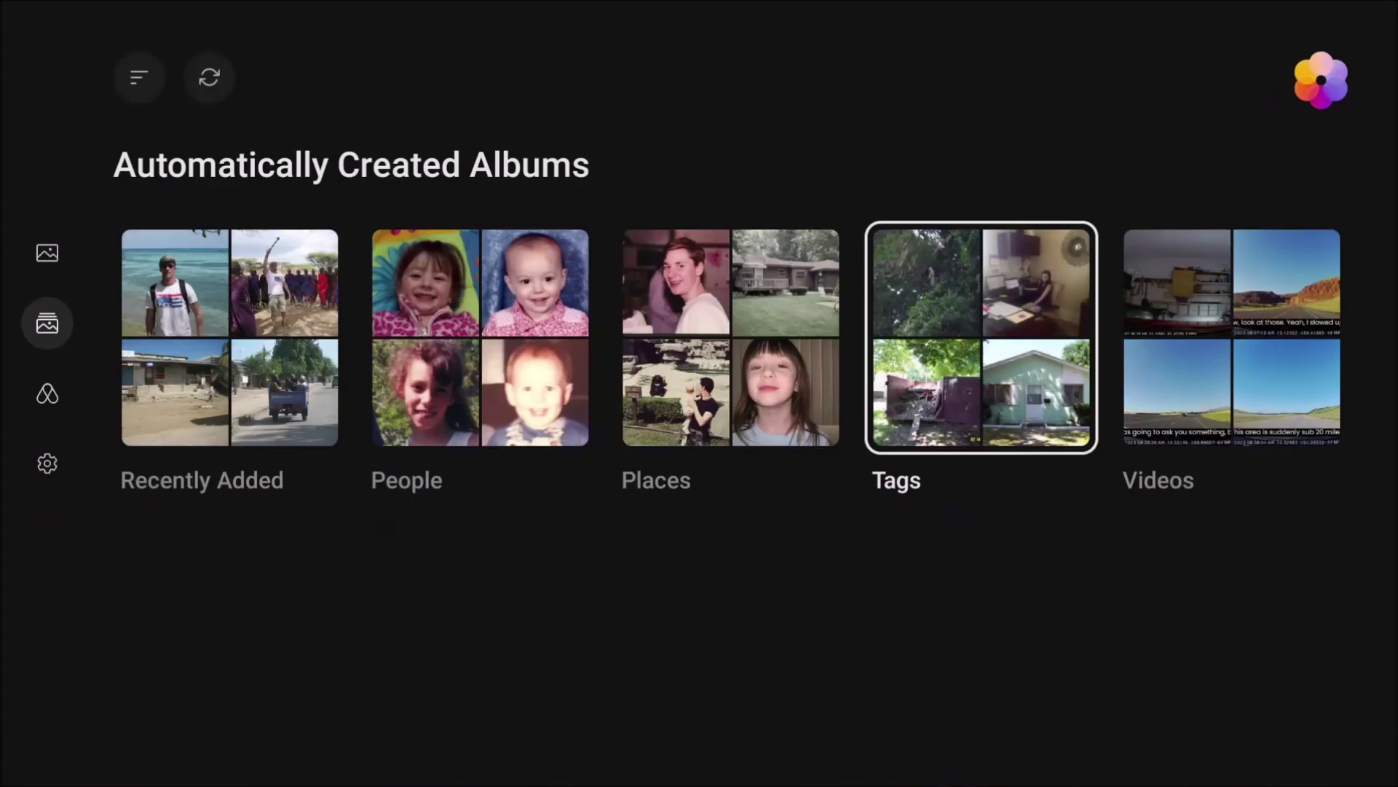
key(Escape)
key(Escape)
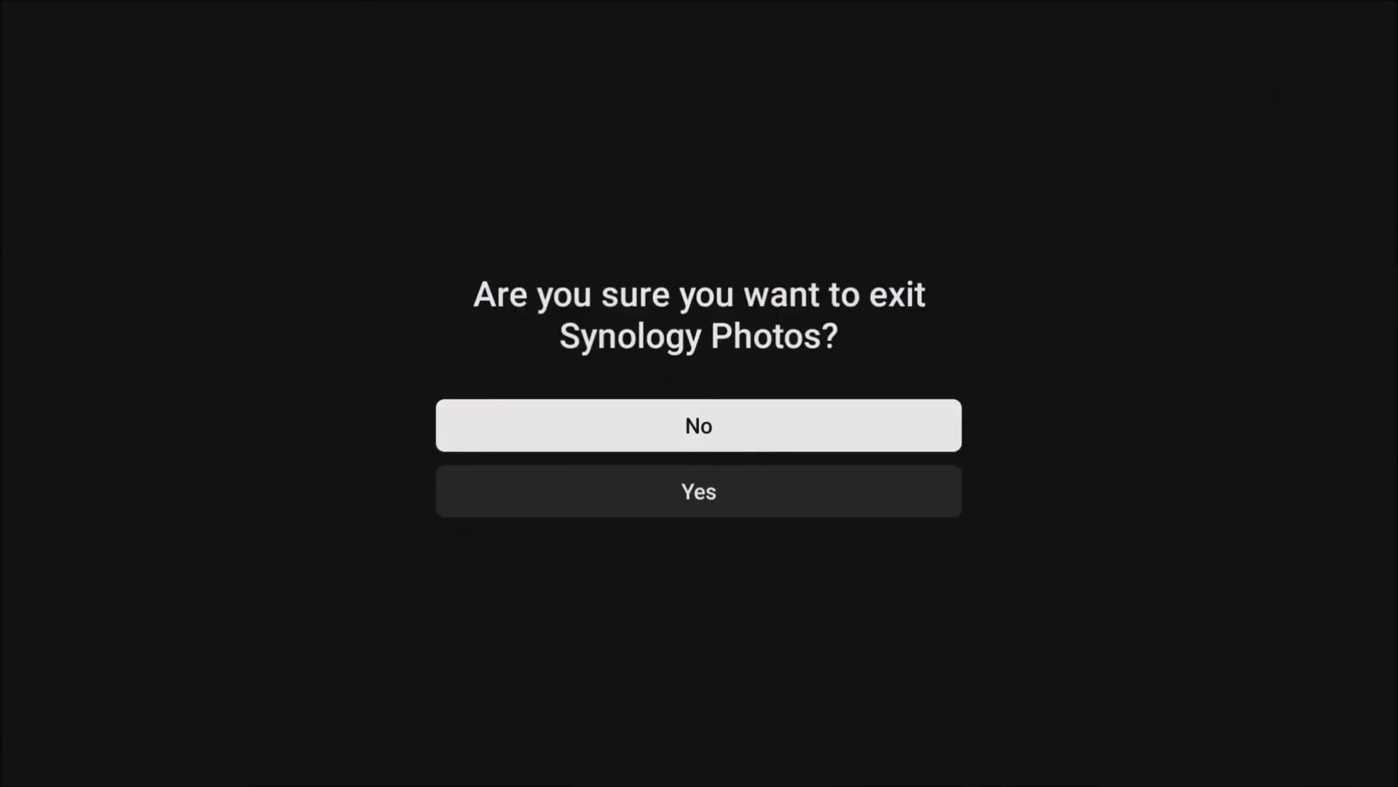
key(Down)
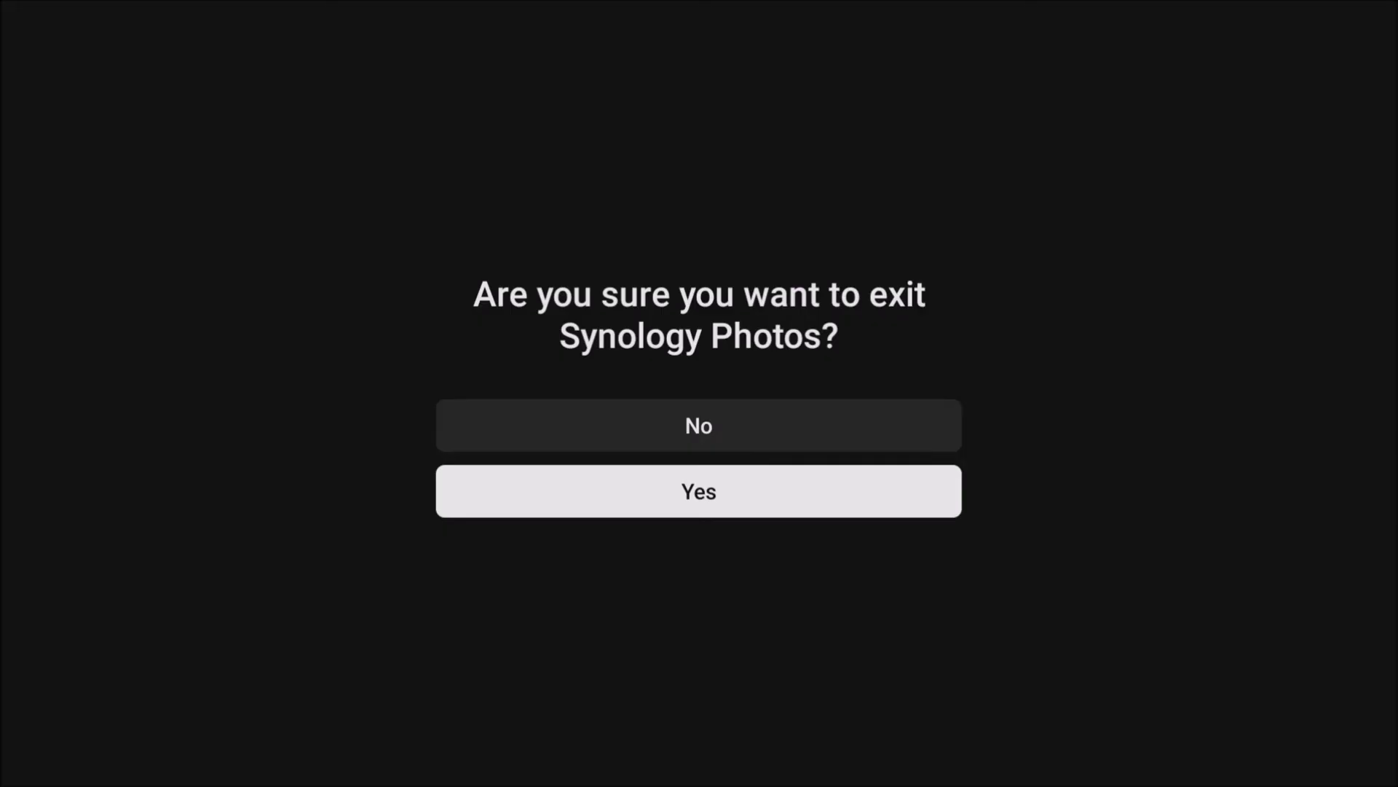
Step: Cancel the exit prompt and scroll the Videos album through the Sep 25–23, 2023 clips
key(Escape)
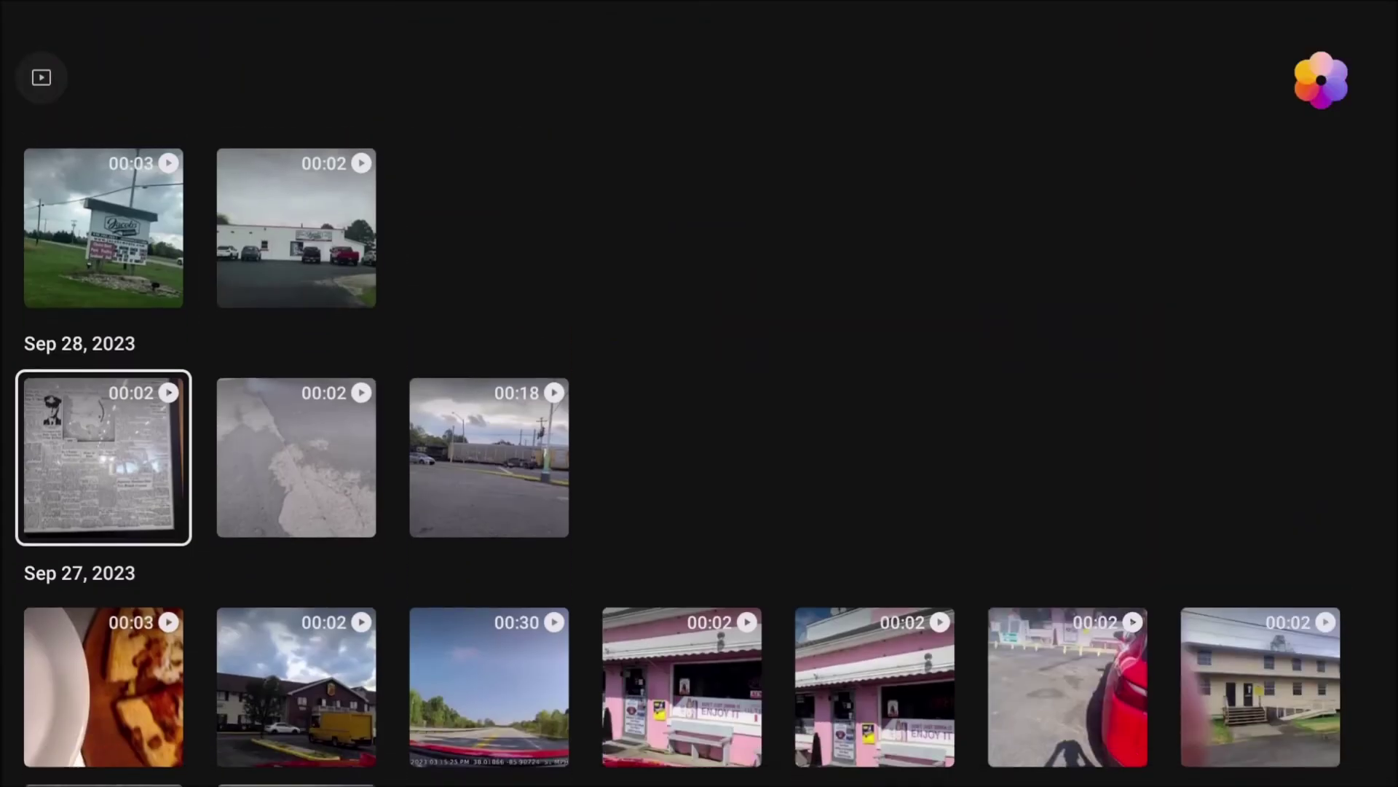
key(Down)
key(Down)
key(Down)
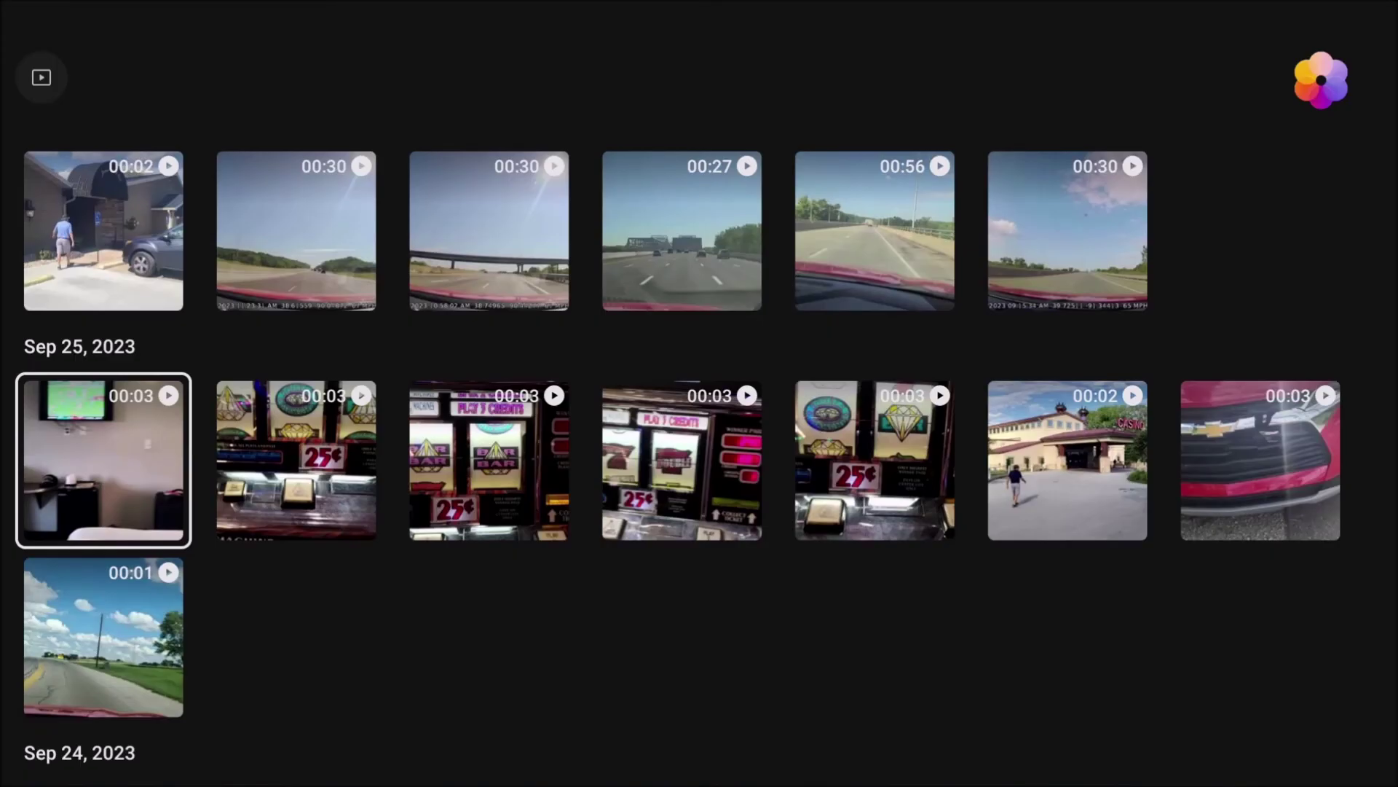
key(Right)
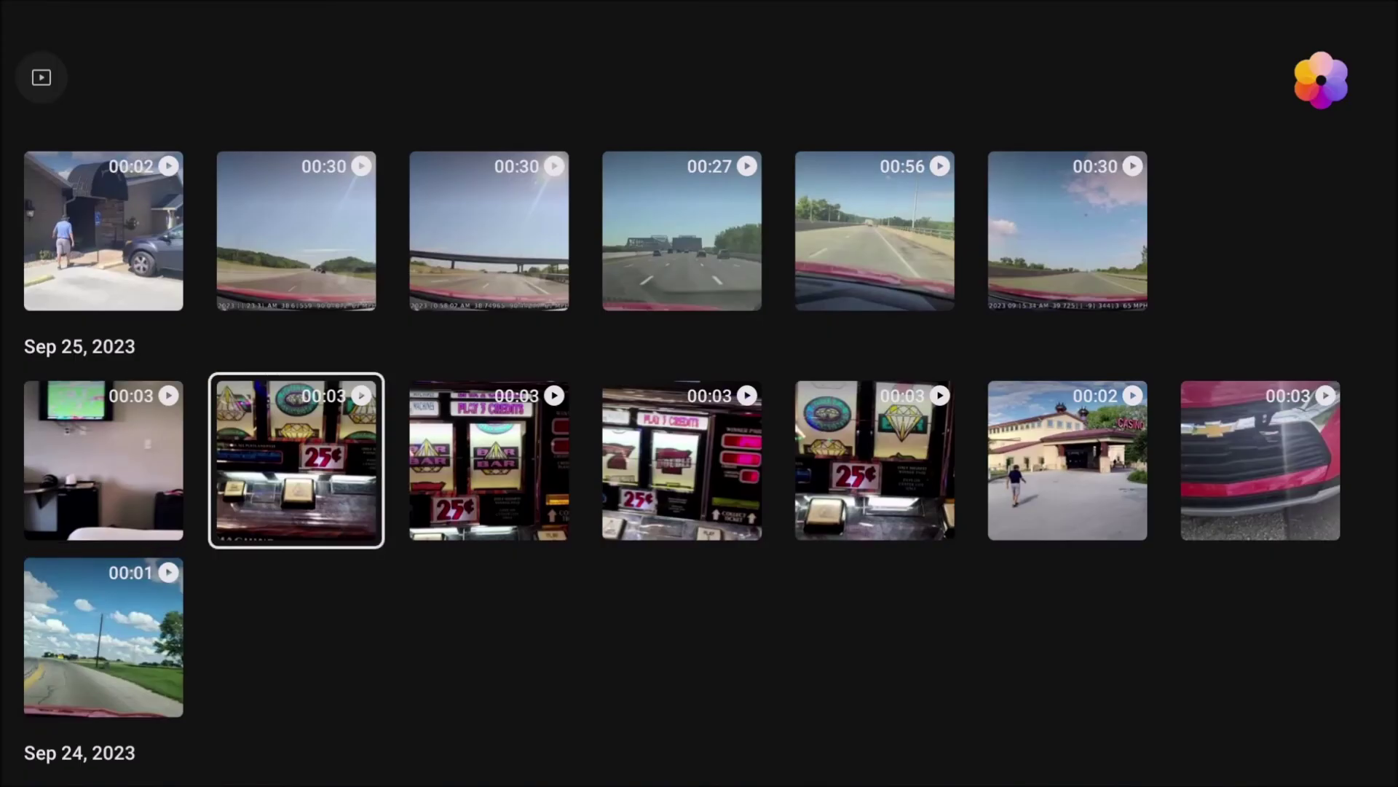
key(Down)
key(Down)
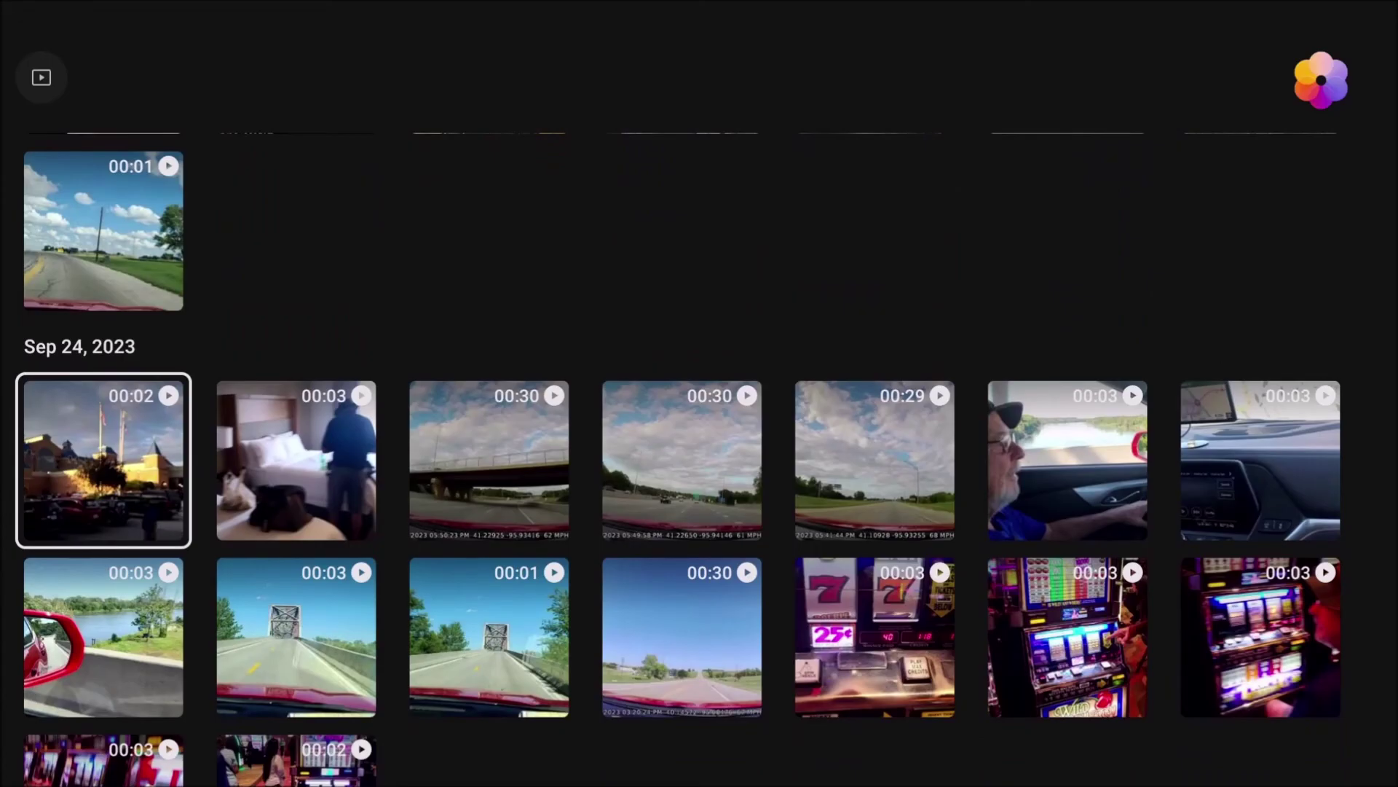
key(Down)
key(Down)
key(Down)
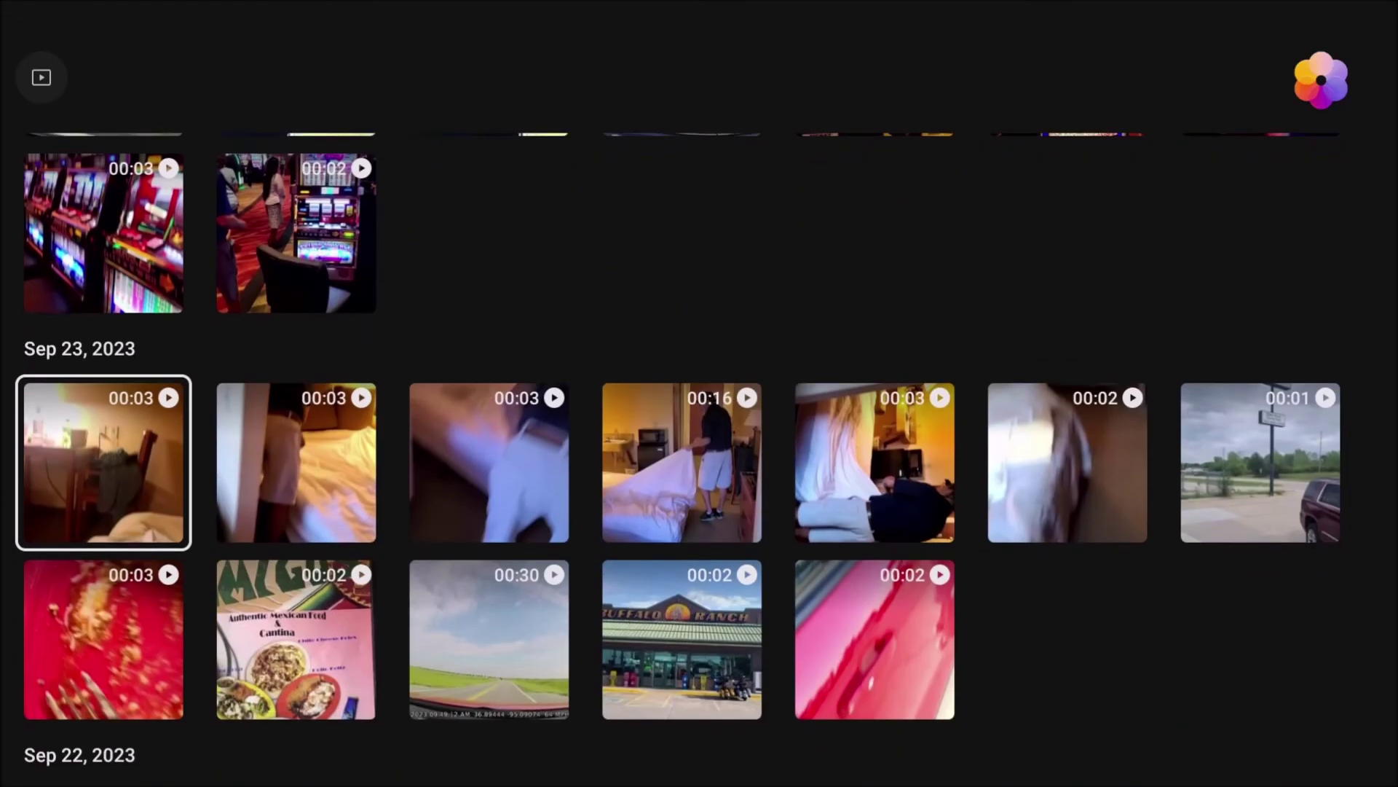
key(Down)
key(Down)
key(Down)
key(Down)
key(Down)
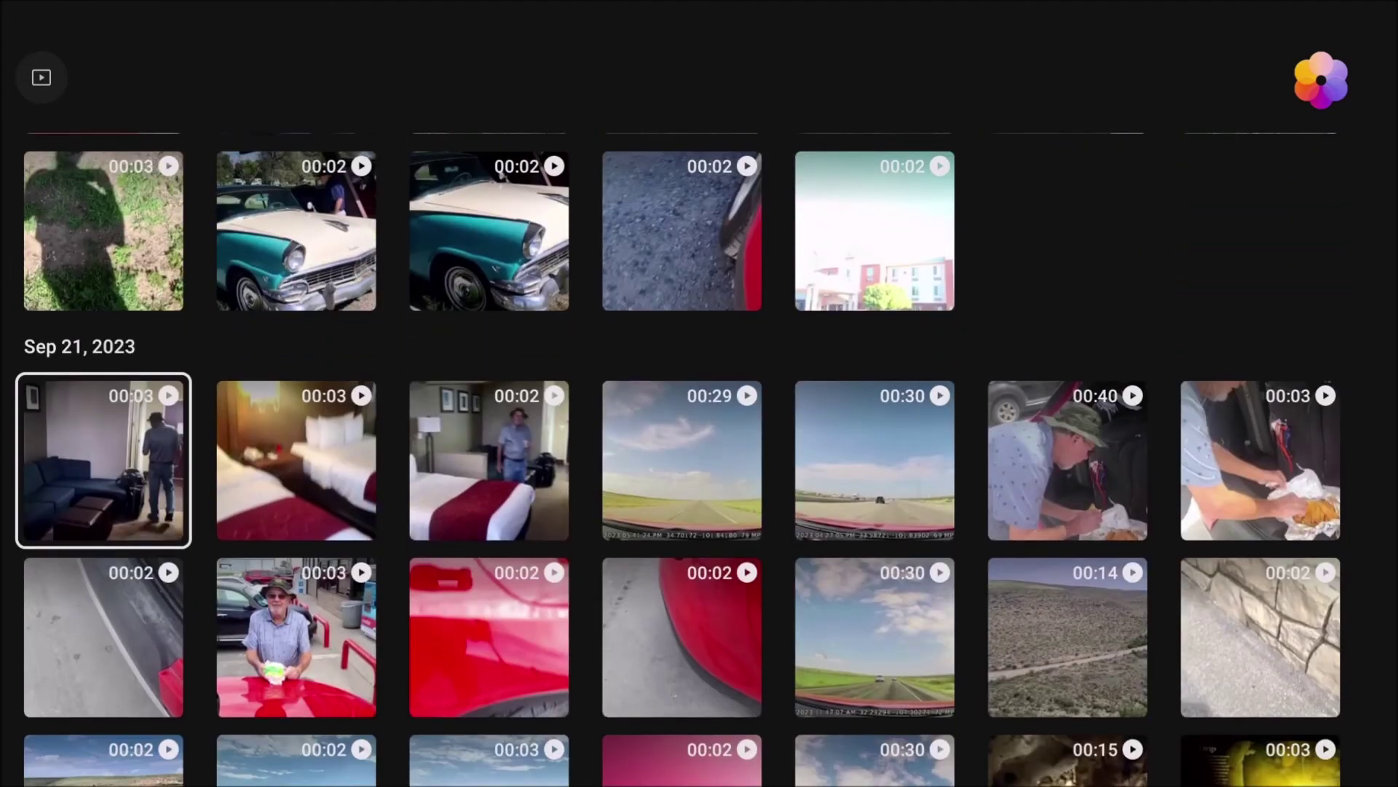
Step: Keep scrolling past the Sep 21, 20 and 19 clips down to Sep 18, 2023
key(Down)
key(Down)
key(Down)
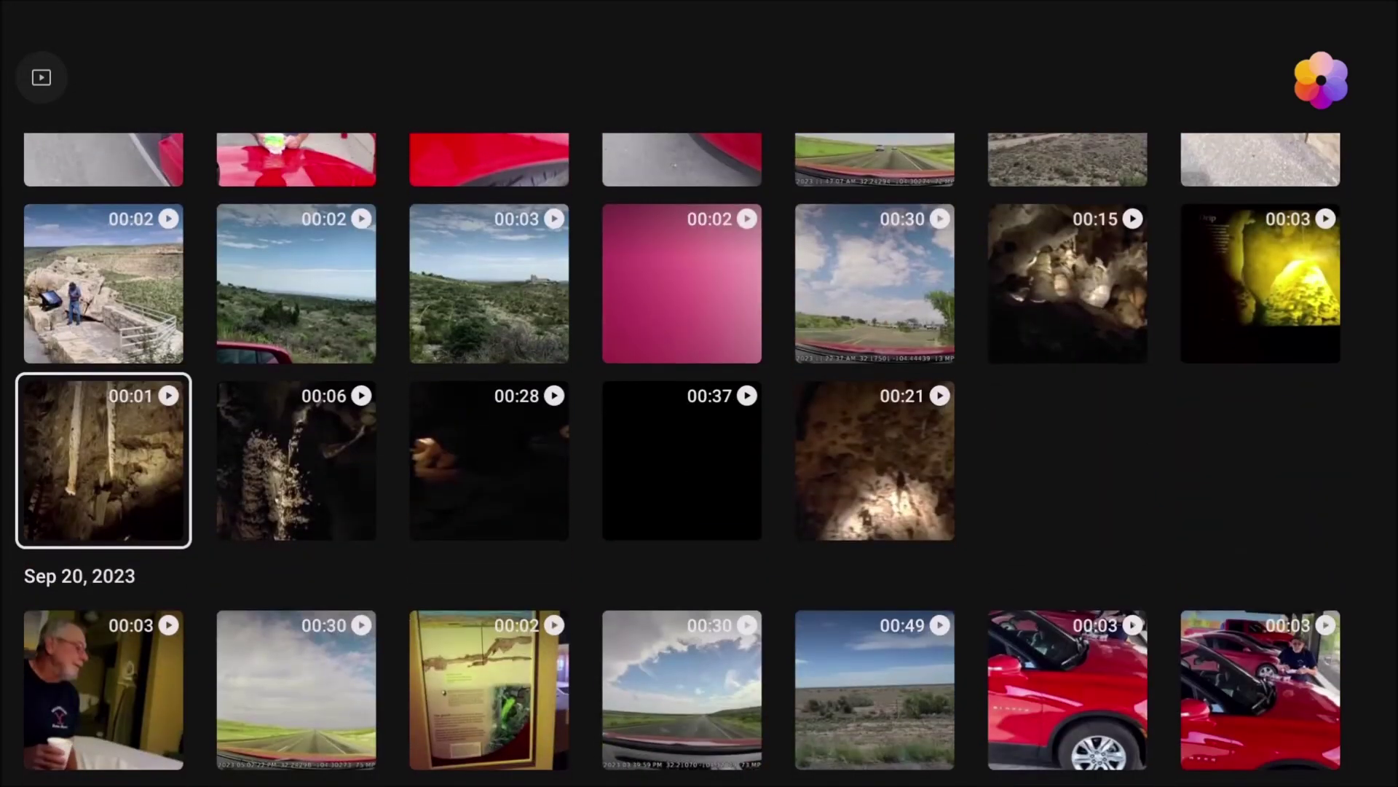
key(Down)
key(Down)
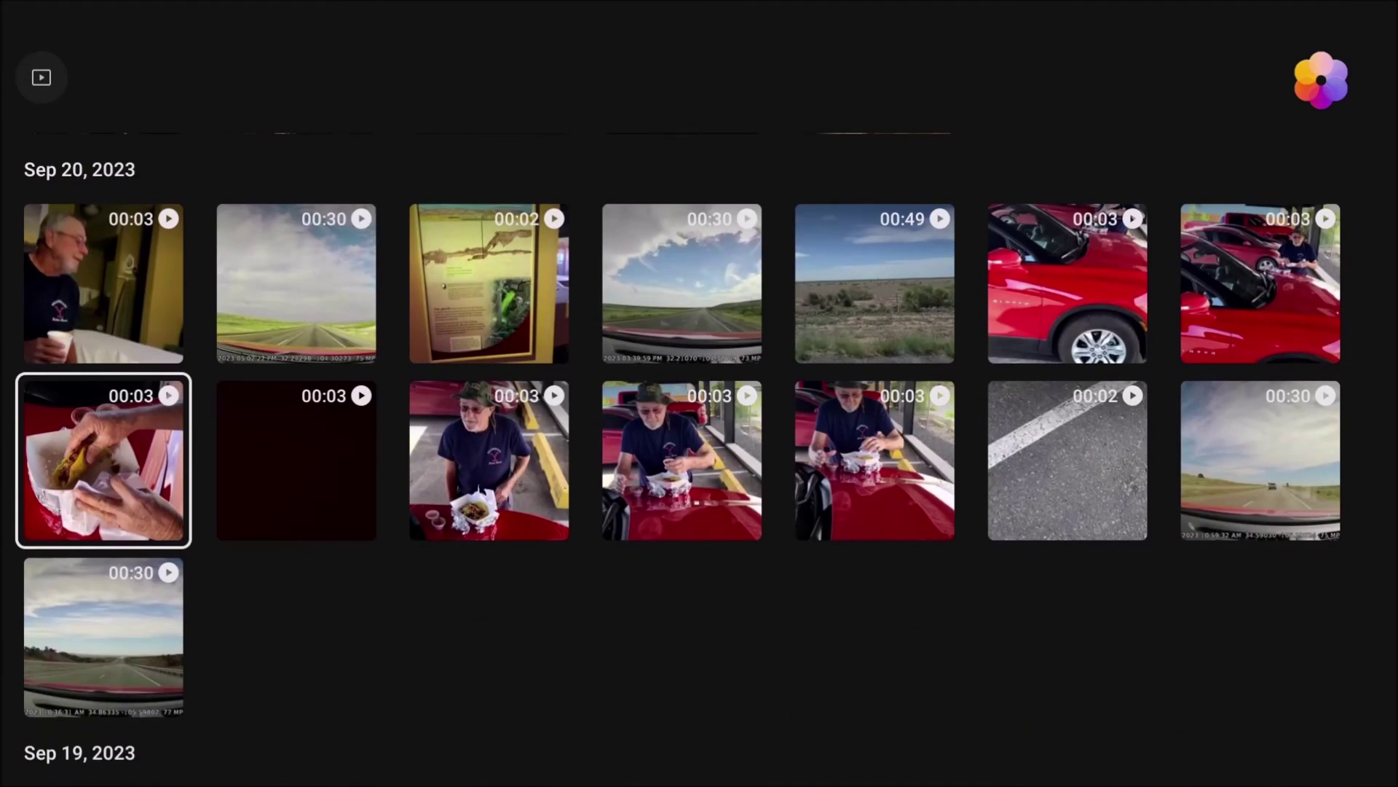
key(Down)
key(Down)
key(Down)
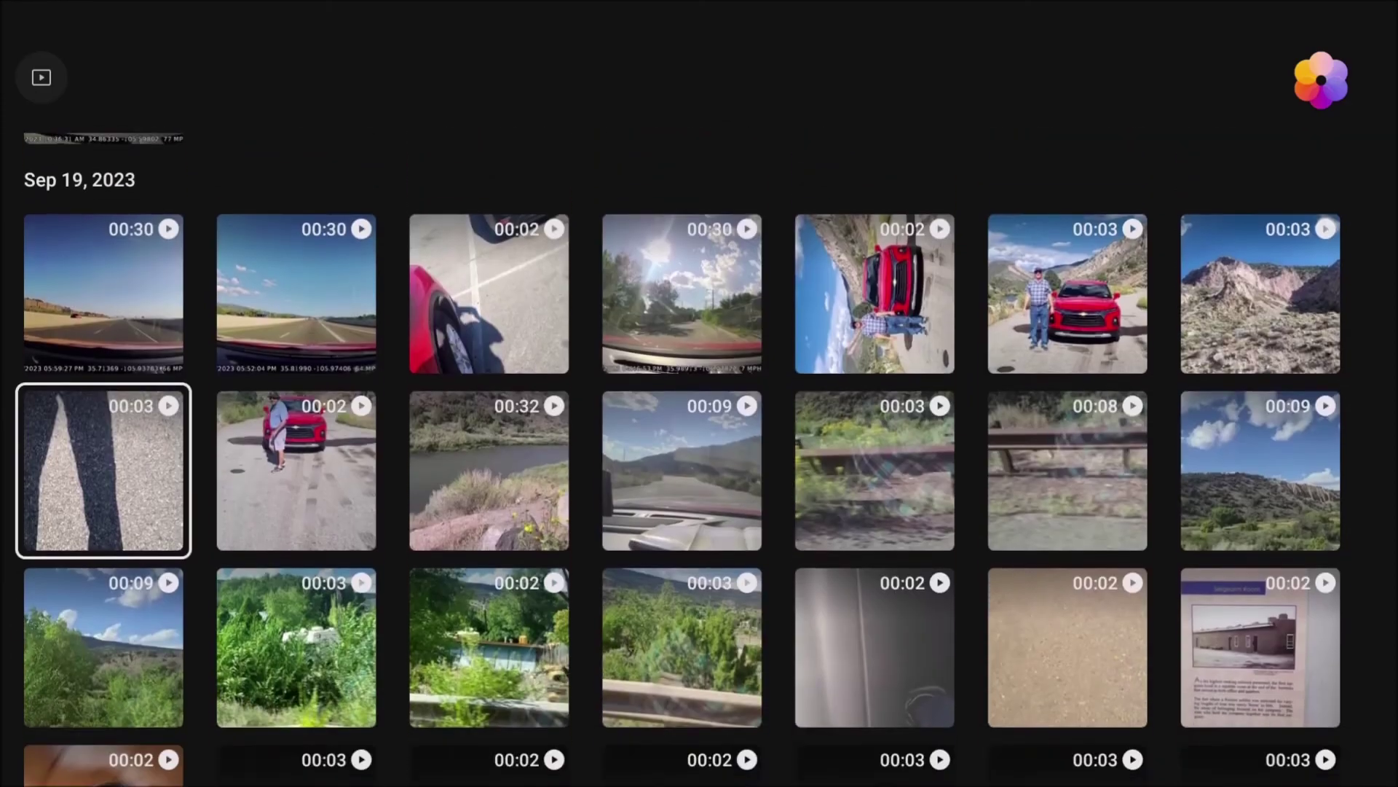
key(Down)
key(Down)
key(Down)
key(Down)
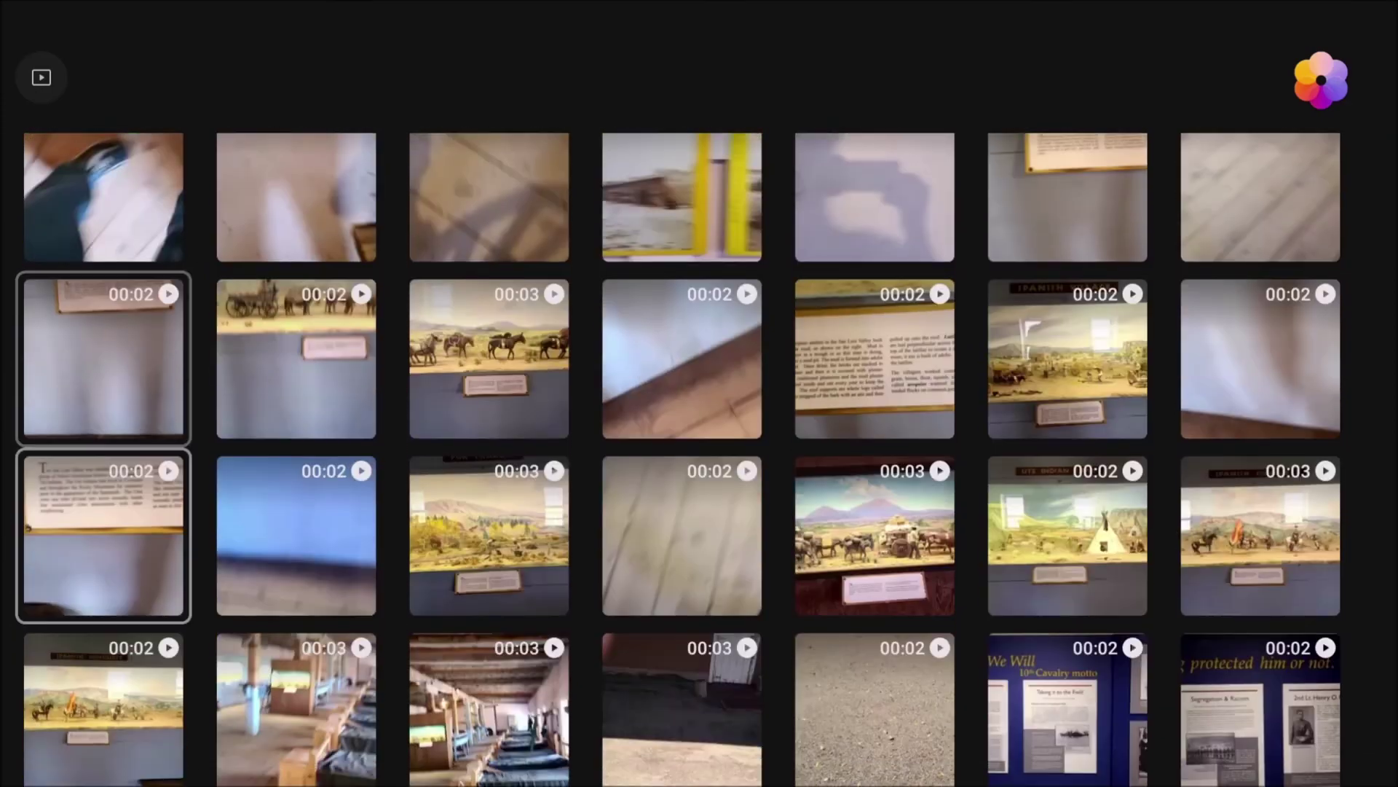
key(Down)
key(Down)
key(Down)
key(Down)
key(Down)
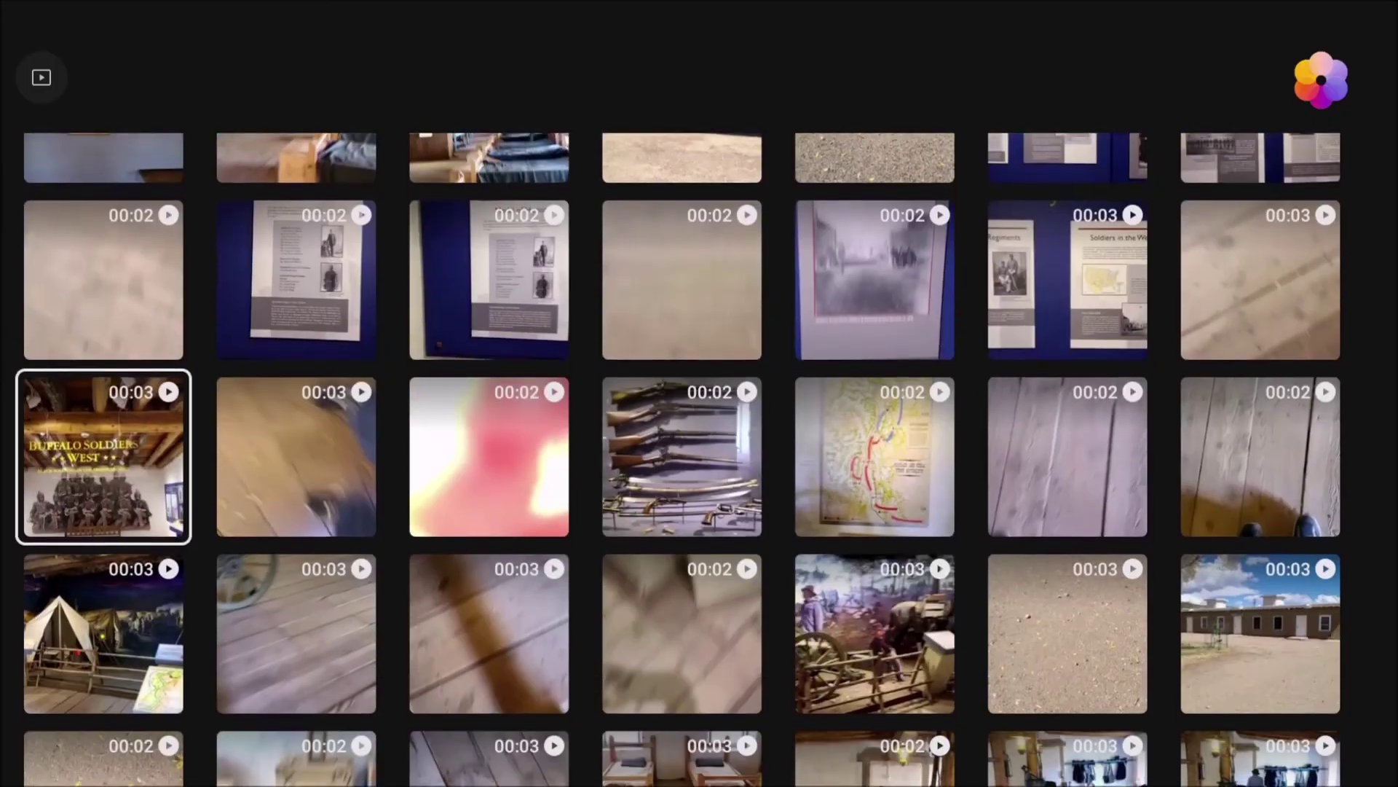
key(Down)
key(Down)
key(Down)
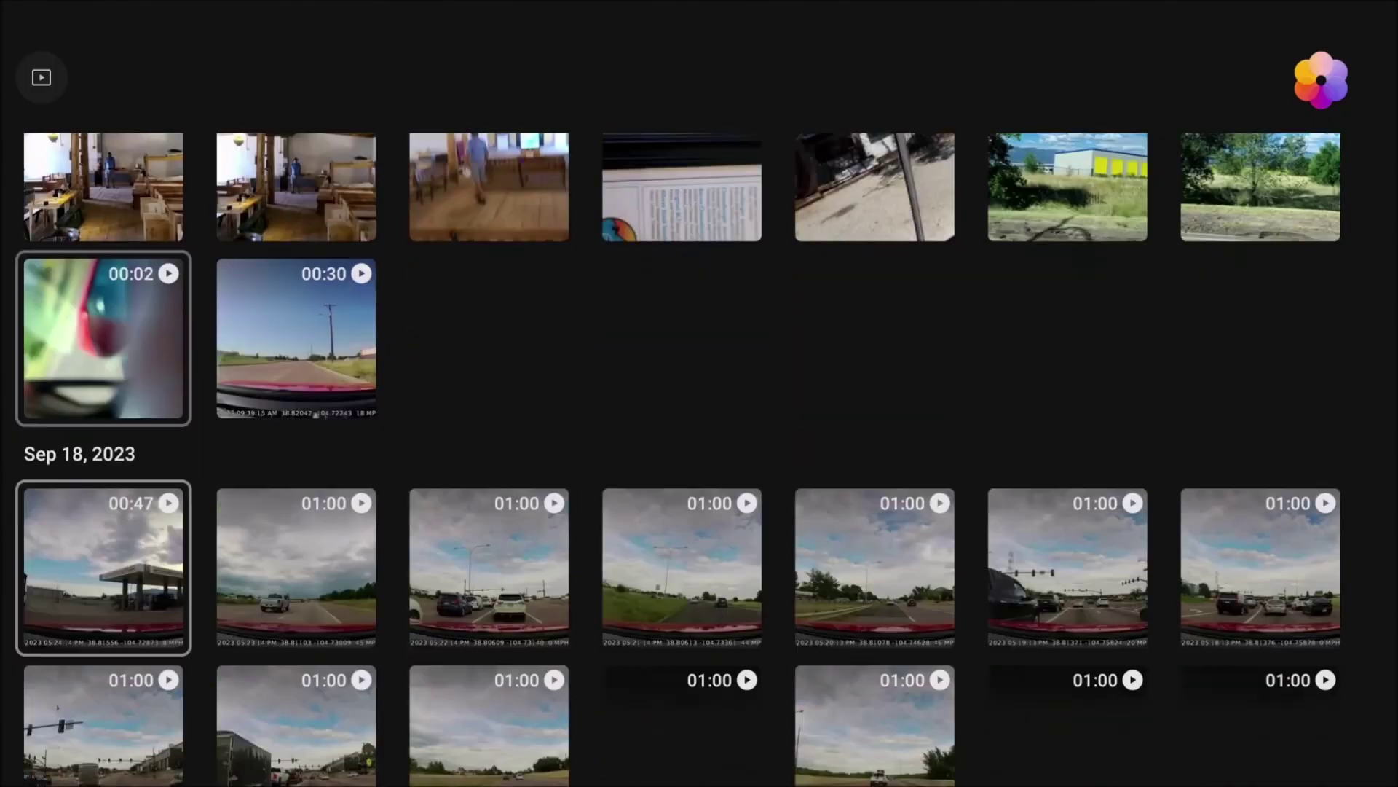
key(Down)
key(Down)
key(Down)
key(Down)
key(Down)
key(Down)
key(Down)
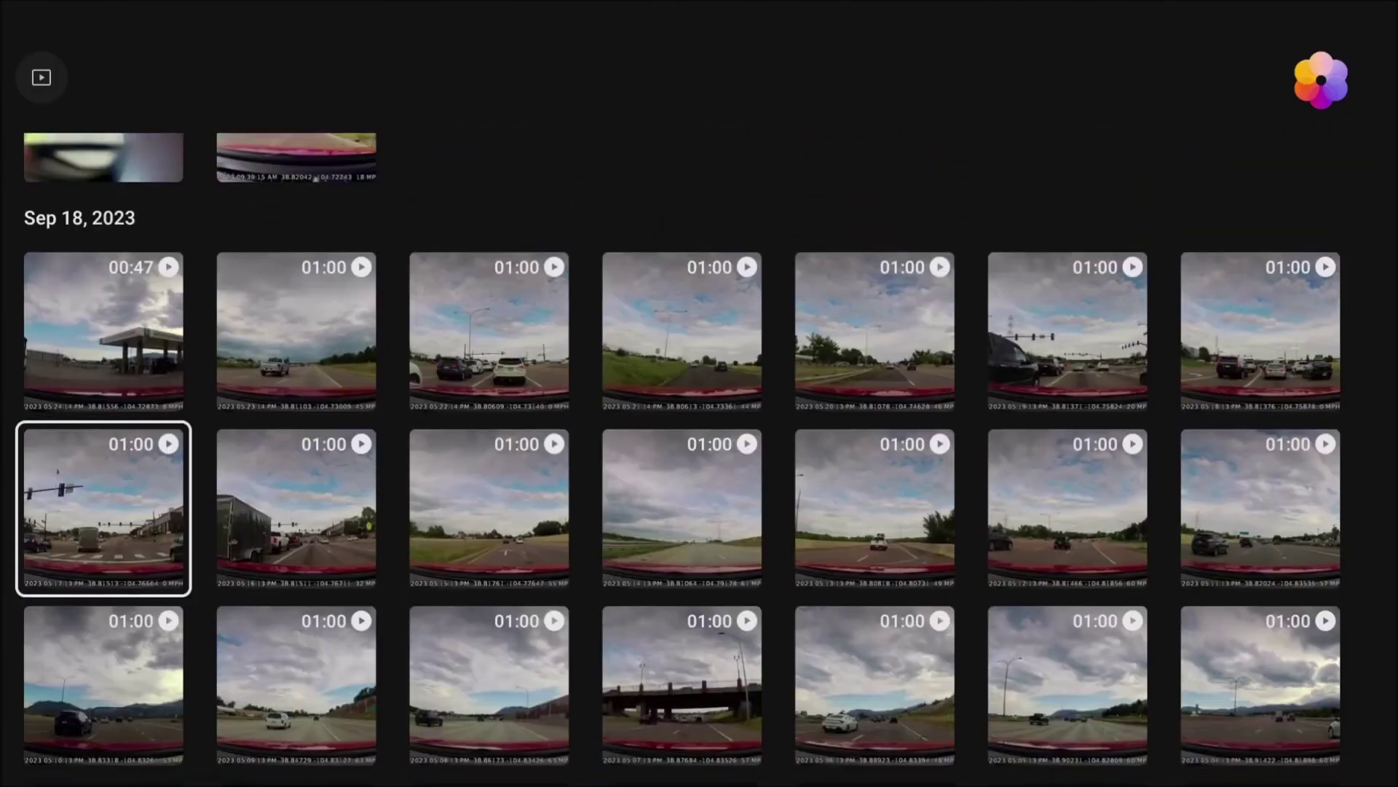
key(Down)
key(Down)
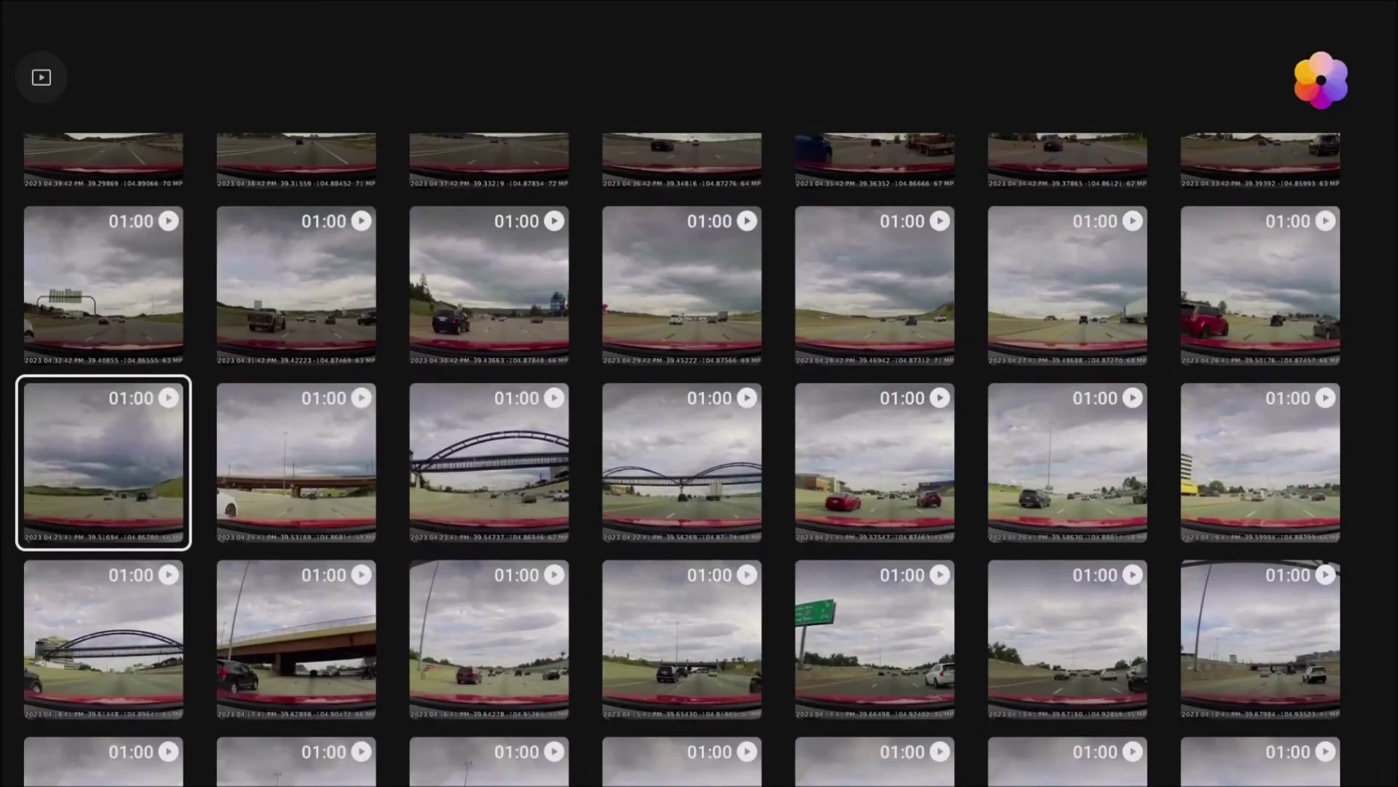
Step: Return to Automatically Created Albums from Videos and move focus to Places
key(Escape)
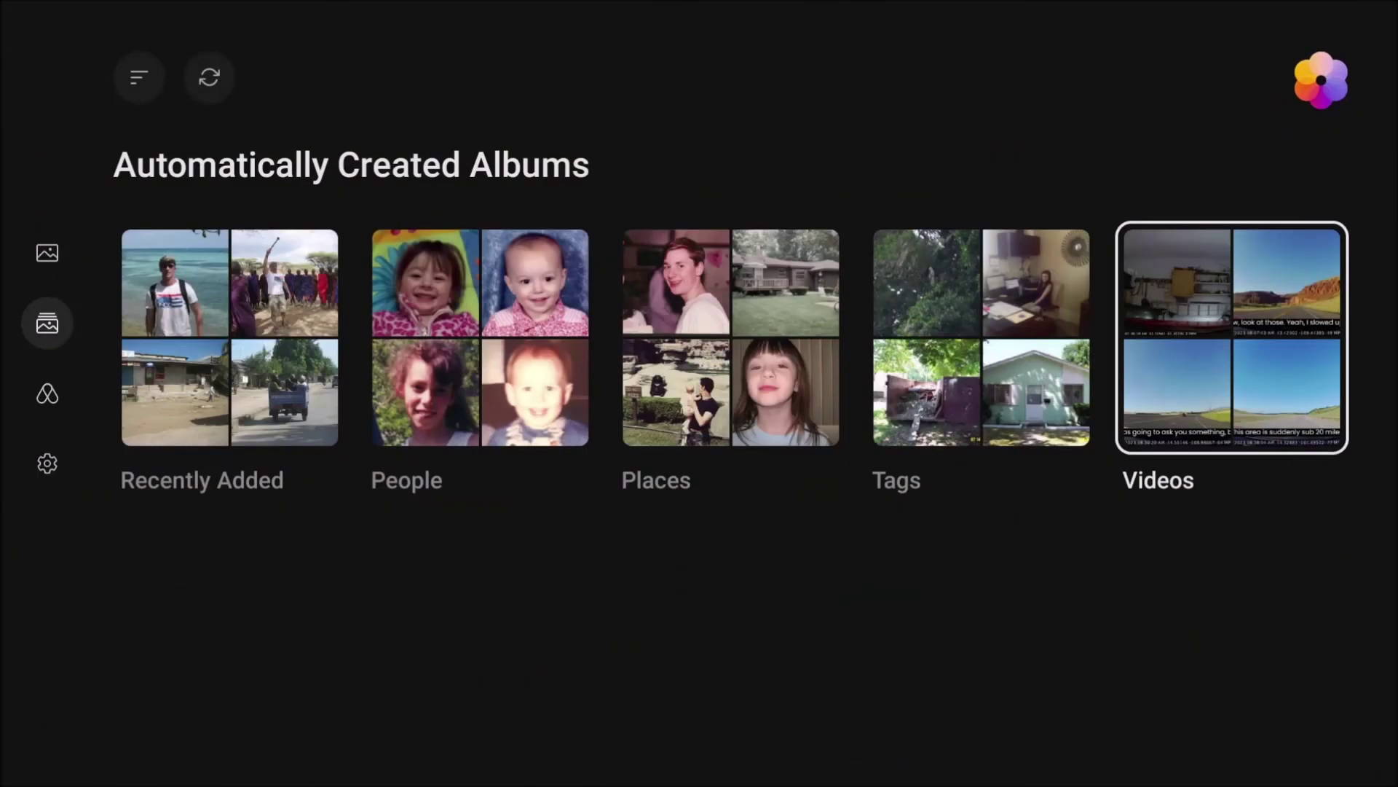
key(Left)
key(Left)
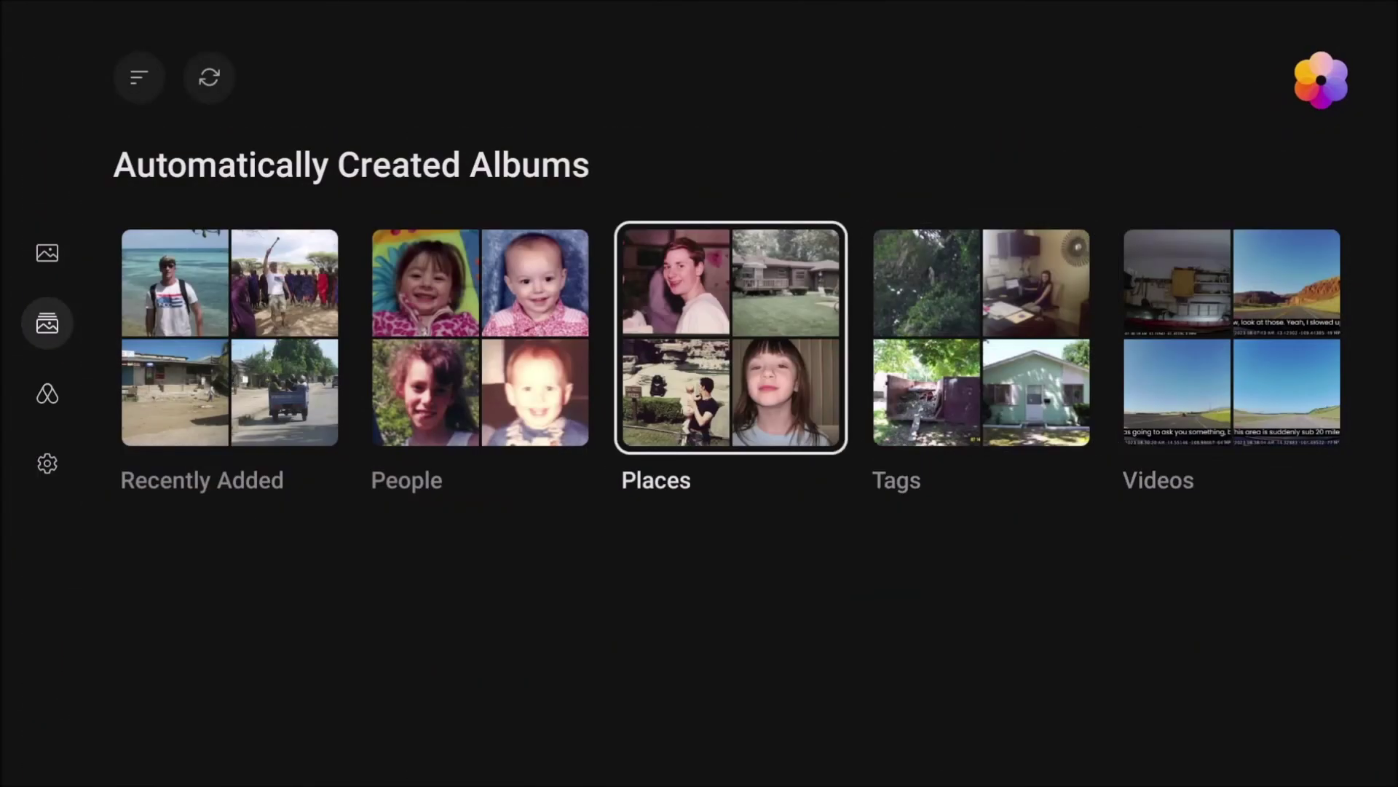